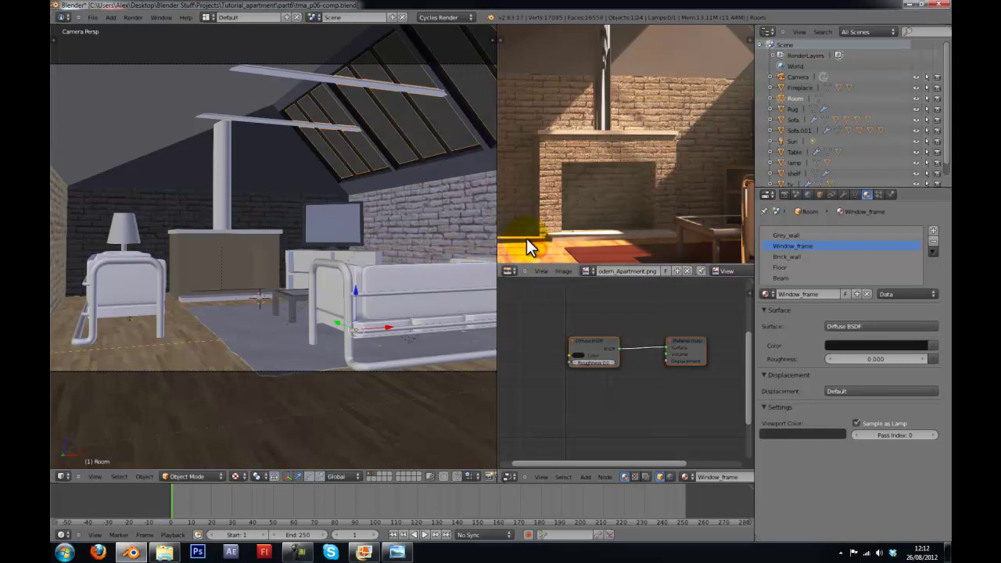
Step: Check the reference render full-screen, and give the sofa frame's Glossy_metal material a Glossy BSDF surface
key(shift+space)
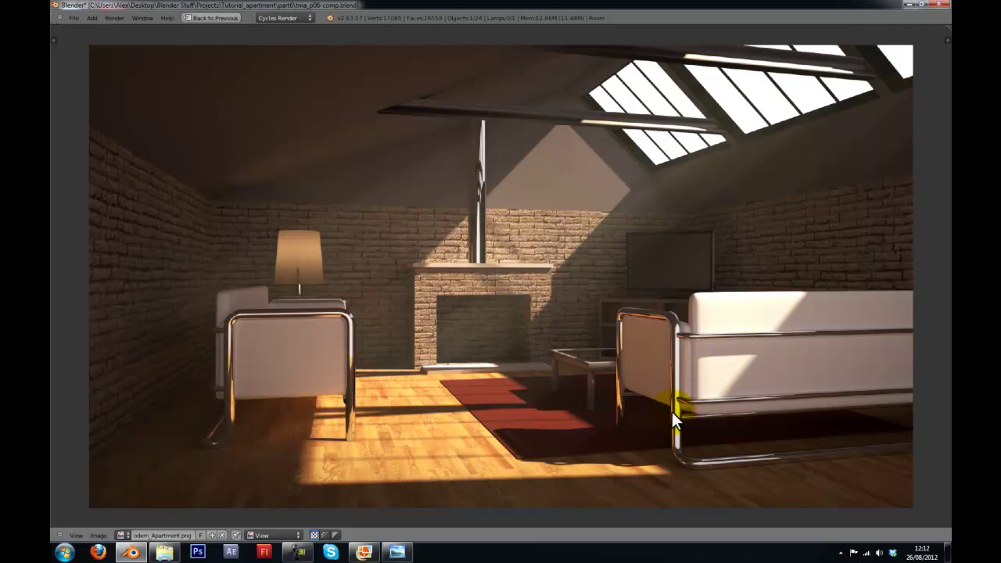
key(shift+space)
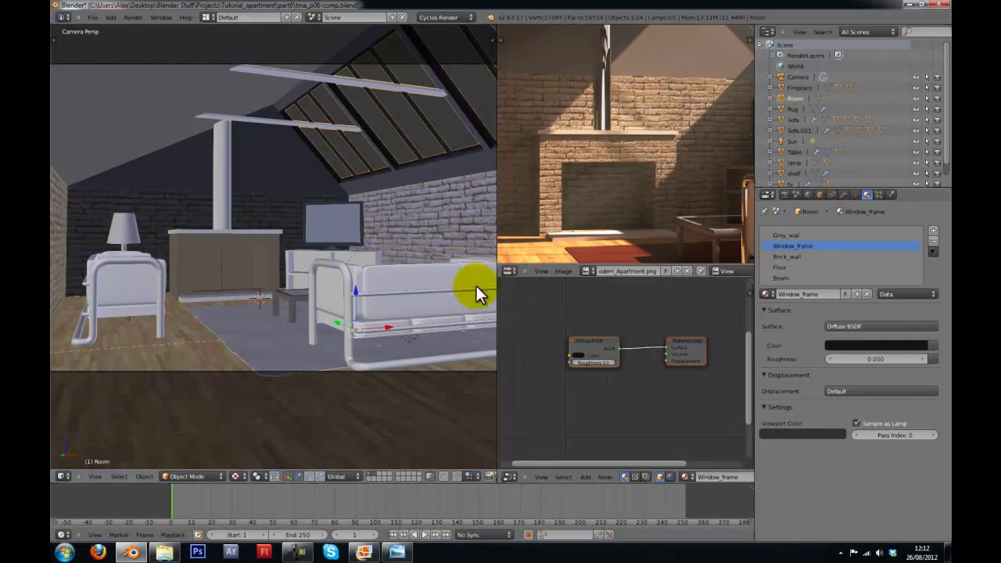
right_click(346, 312)
key(ctrl+s)
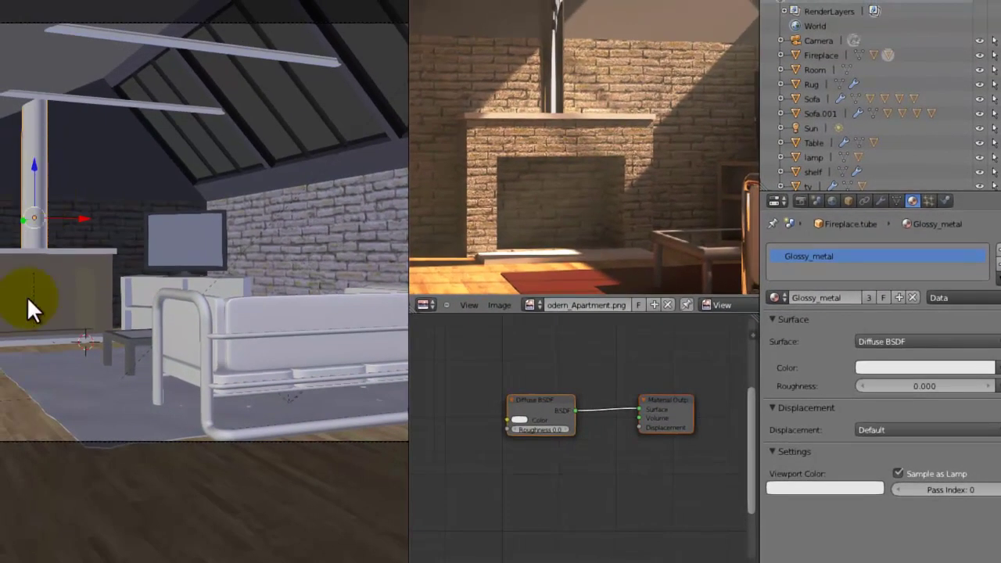
right_click(202, 323)
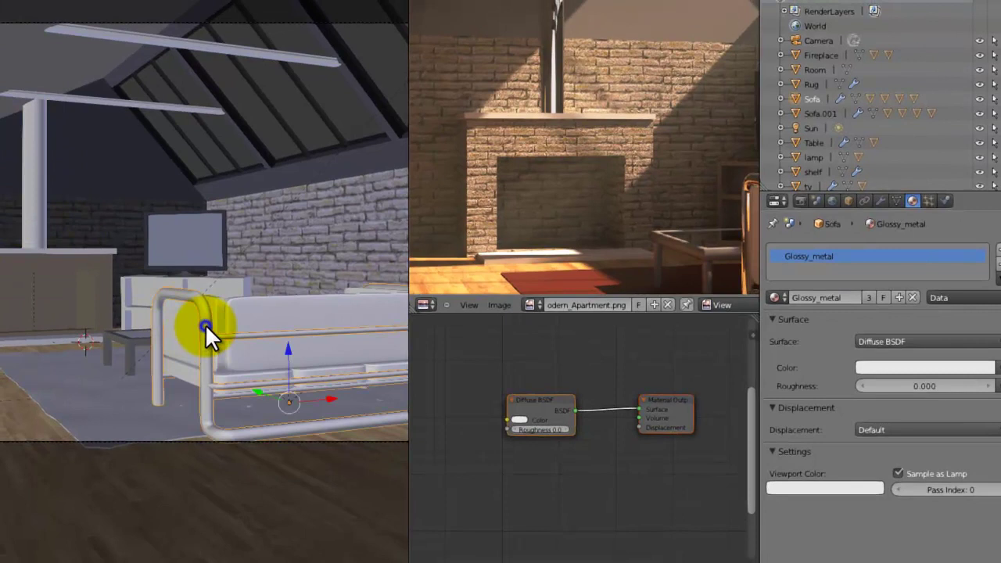
click(782, 299)
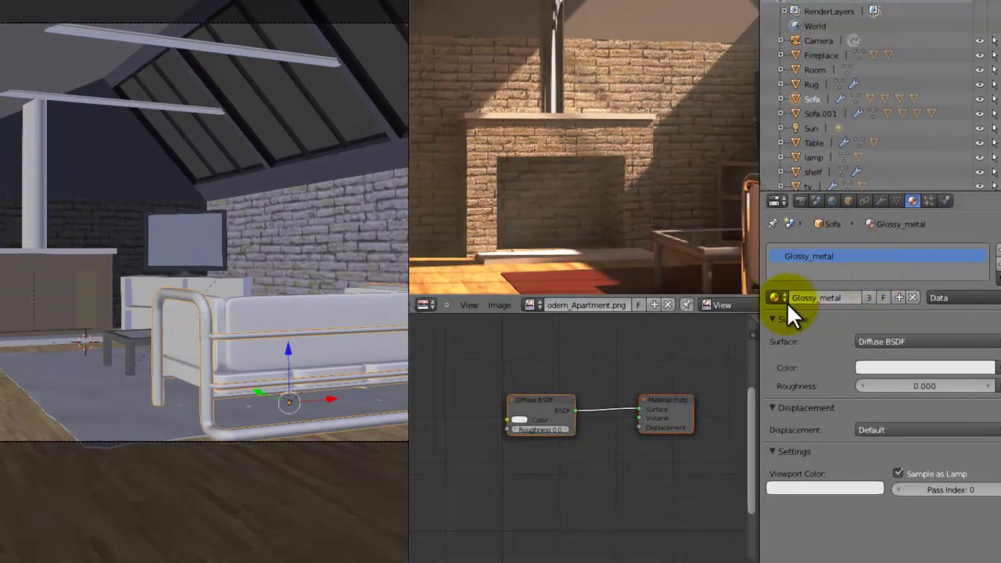
click(876, 341)
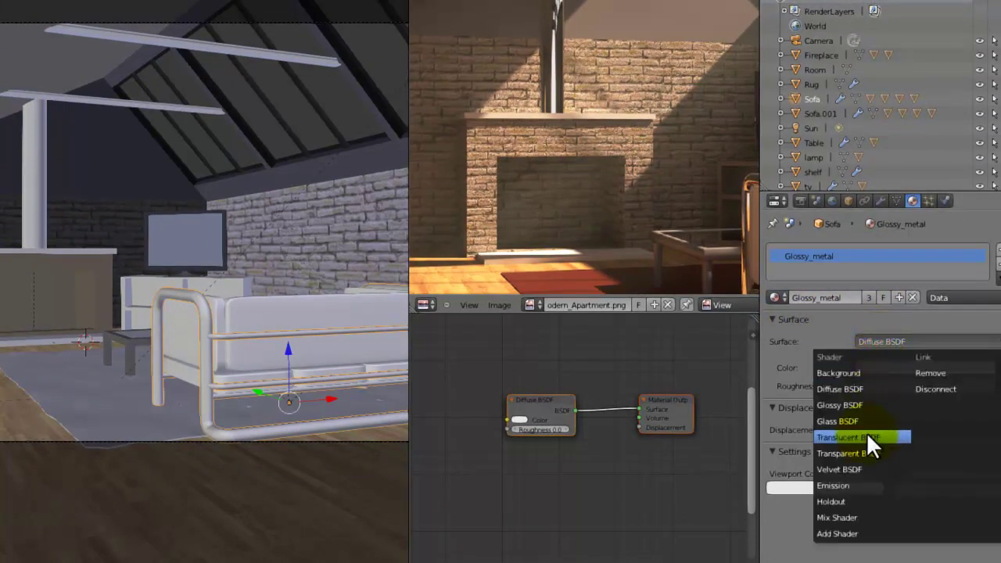
click(868, 406)
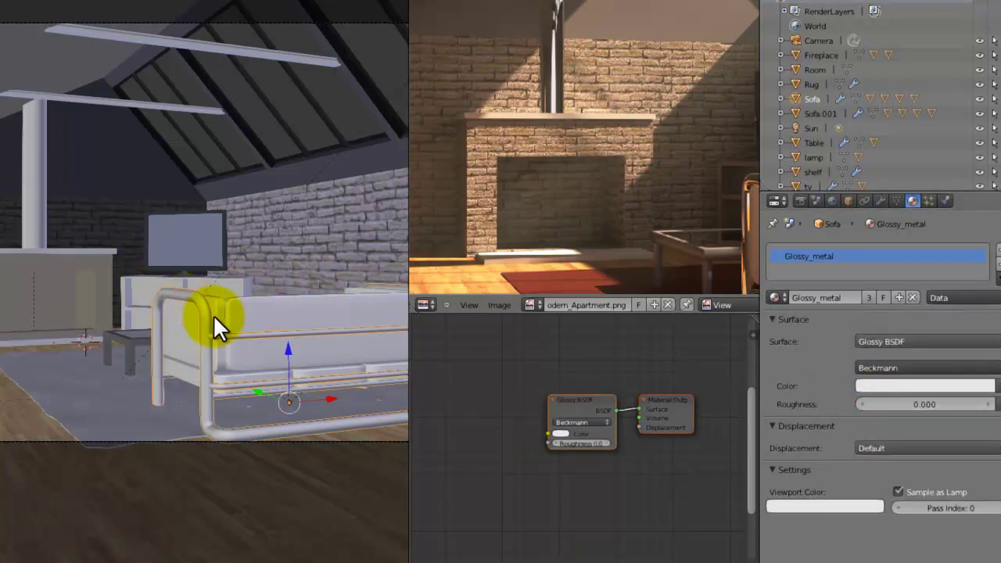
Step: Preview the sofa's metal frame up close with Rendered viewport shading
scroll(212, 314, up, 2)
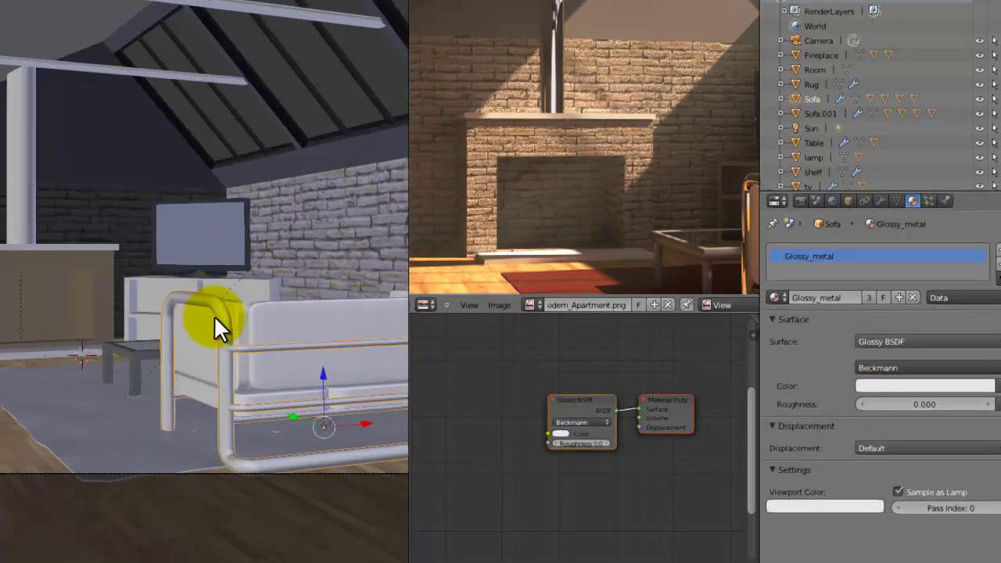
scroll(213, 315, up, 3)
click(60, 558)
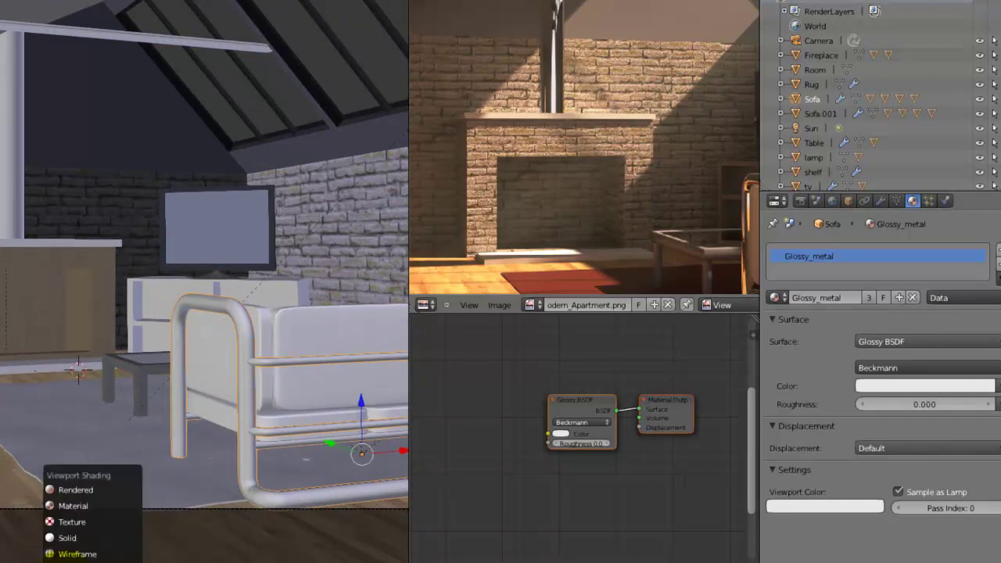
click(119, 491)
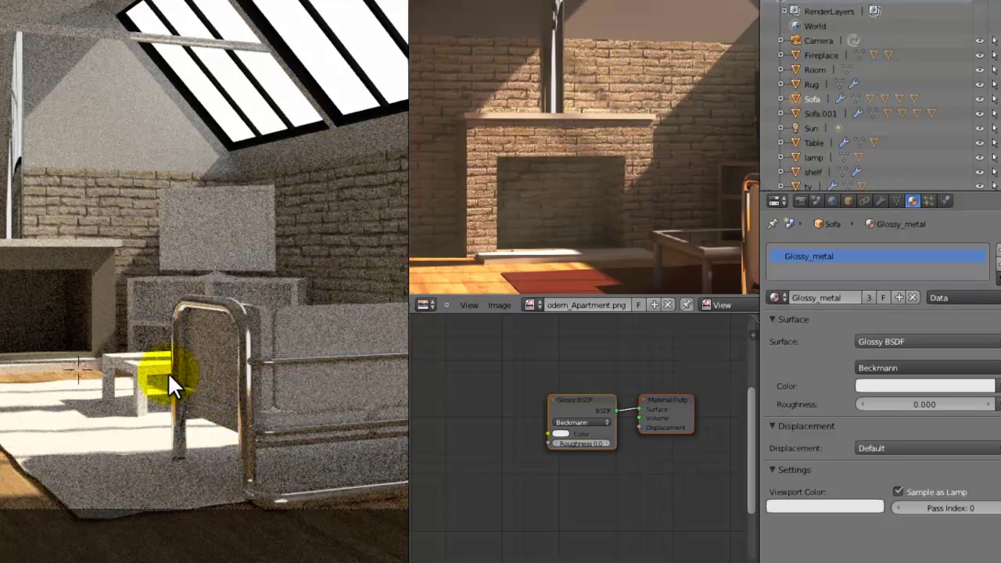
Step: Make the television's TV_screen material a Mix Shader combining a Diffuse BSDF first and a Glossy BSDF second
right_click(232, 201)
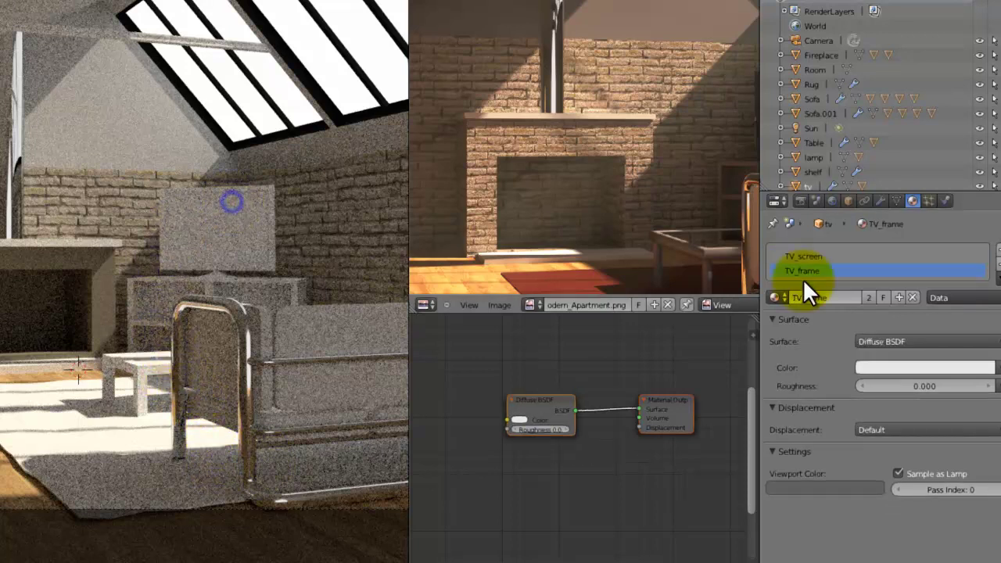
click(808, 256)
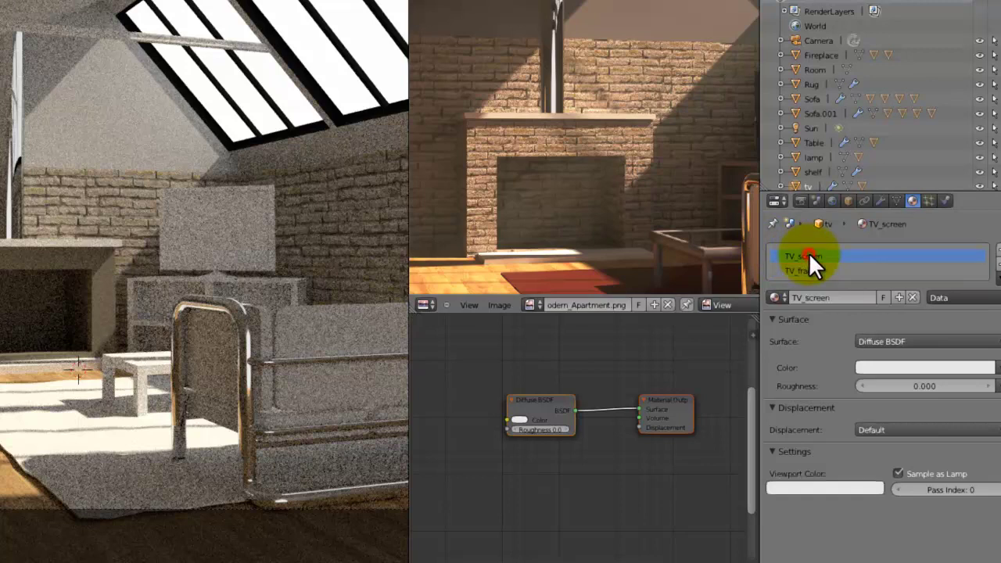
click(910, 340)
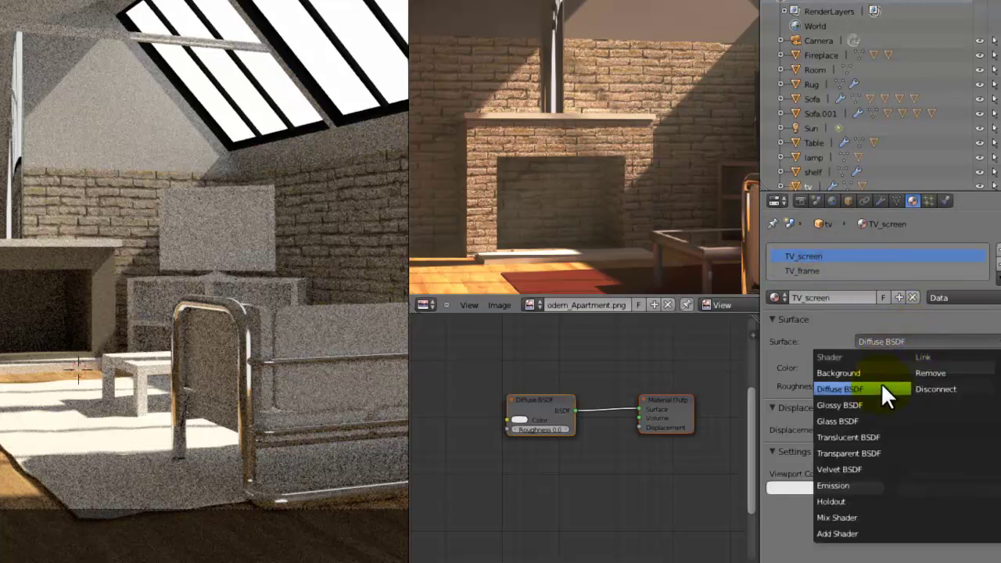
click(846, 513)
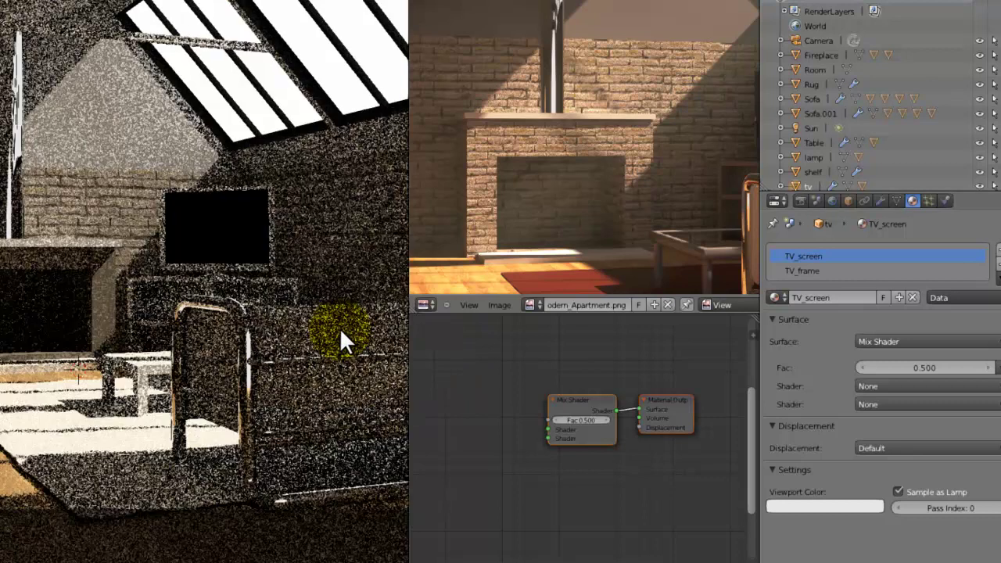
key(shift+z)
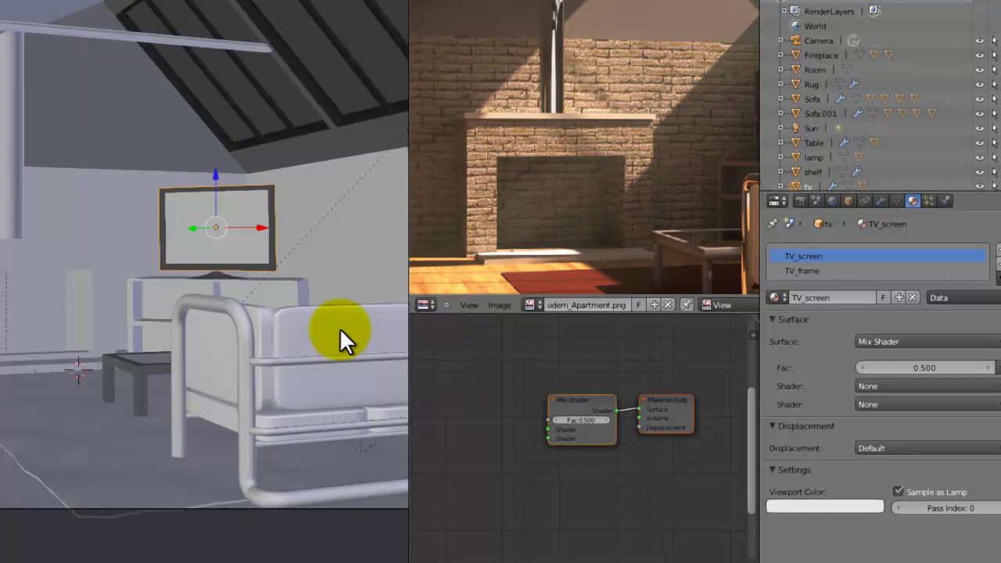
click(923, 385)
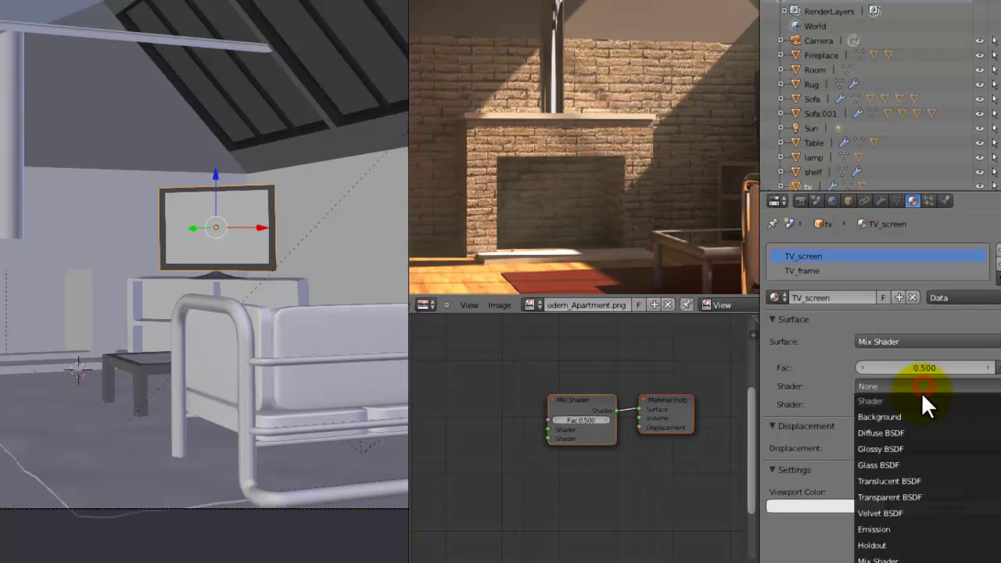
click(913, 430)
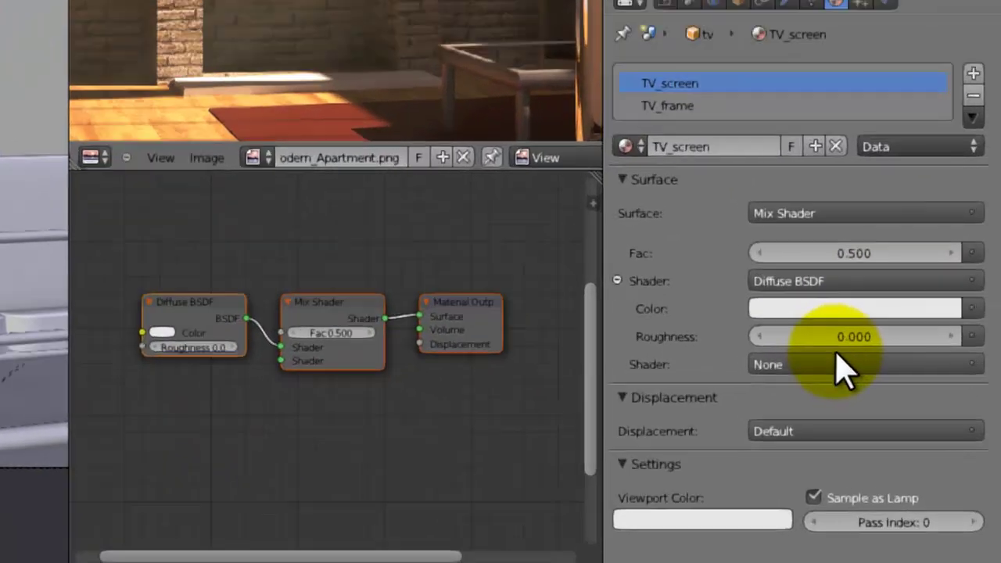
click(920, 441)
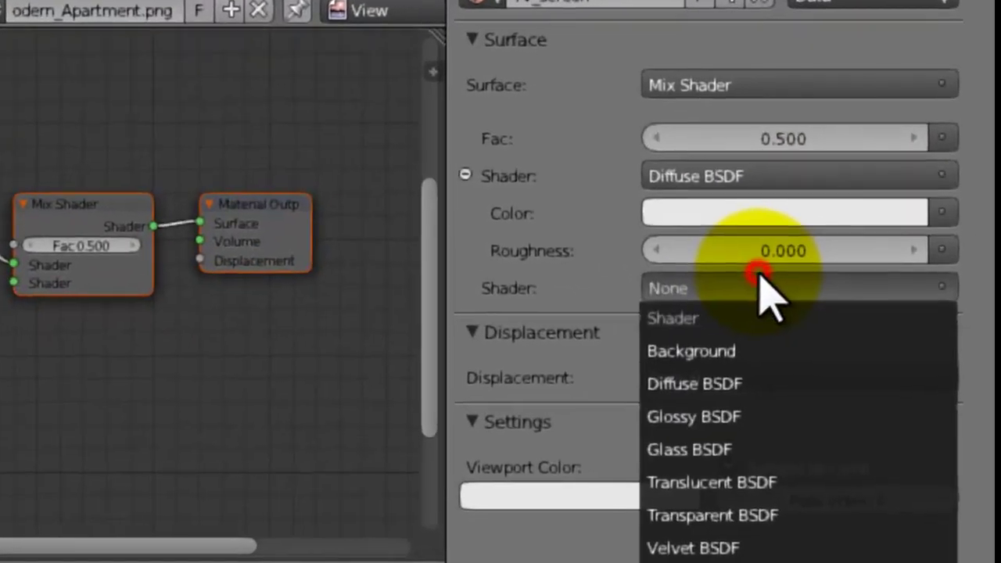
click(720, 416)
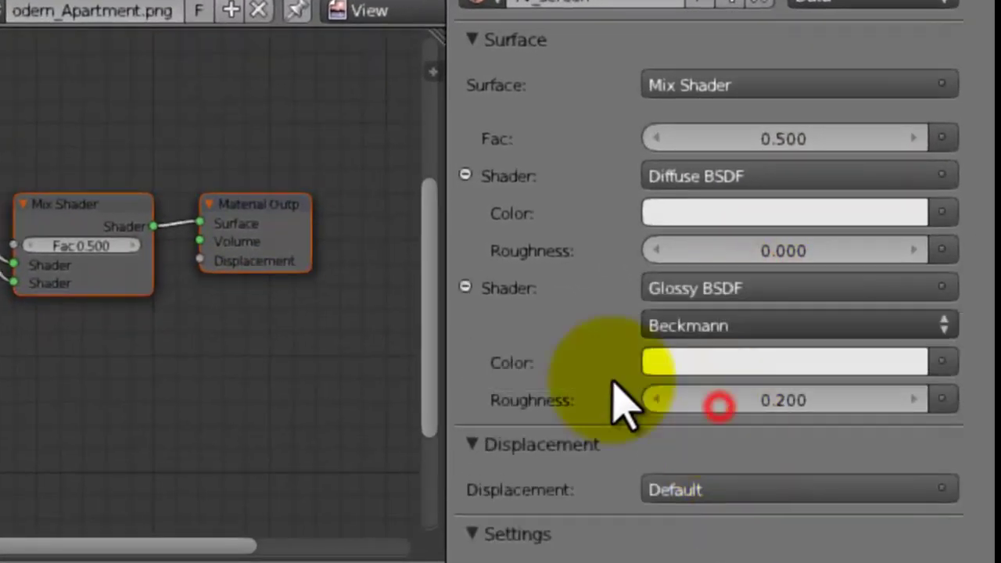
Step: Set the TV_screen material's diffuse color to black and its mix factor to 0.100
click(724, 212)
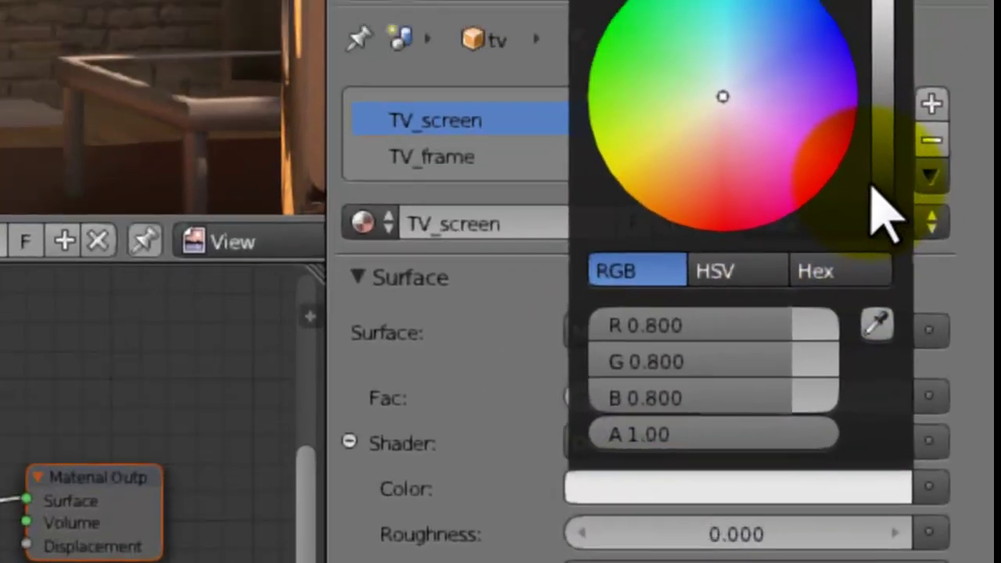
drag(884, 211, 895, 245)
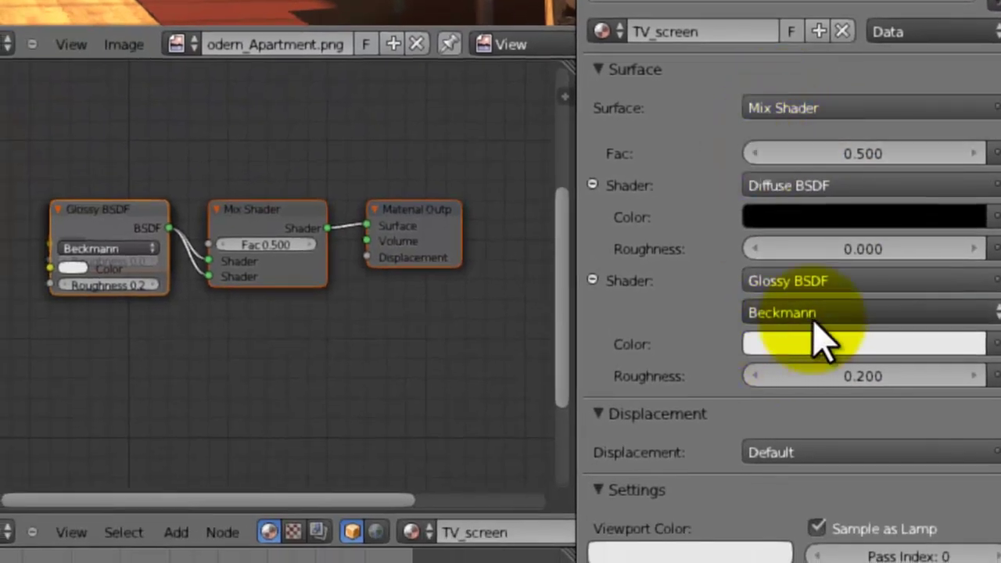
click(755, 153)
click(756, 153)
click(755, 153)
click(755, 153)
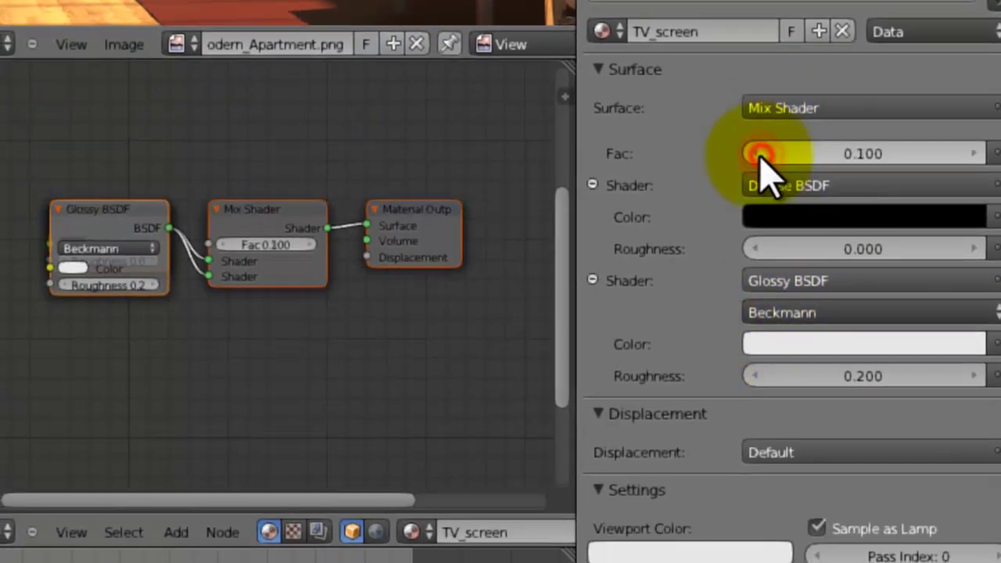
Step: Set the TV_screen material's Glossy BSDF roughness to 0.6
click(855, 373)
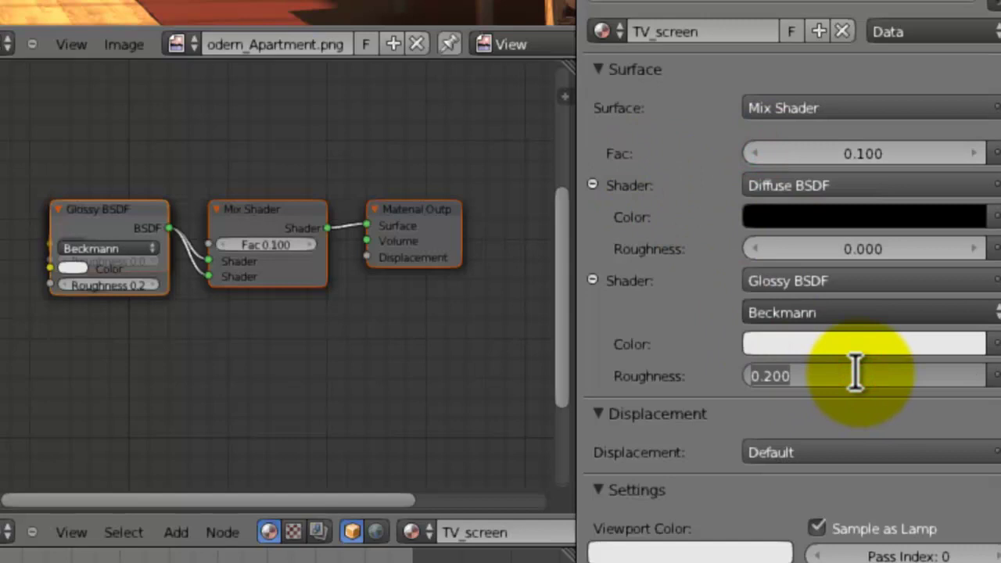
text(0.6)
key(Return)
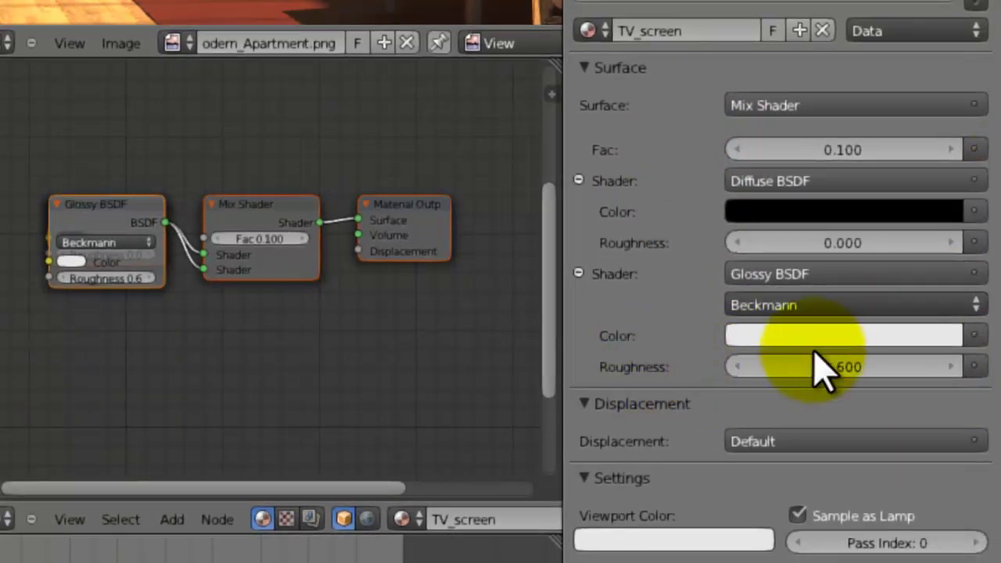
Step: Spread out the TV_screen shader nodes, nudging the Mix Shader and placing the Glossy BSDF below the Diffuse BSDF
scroll(297, 351, up, 2)
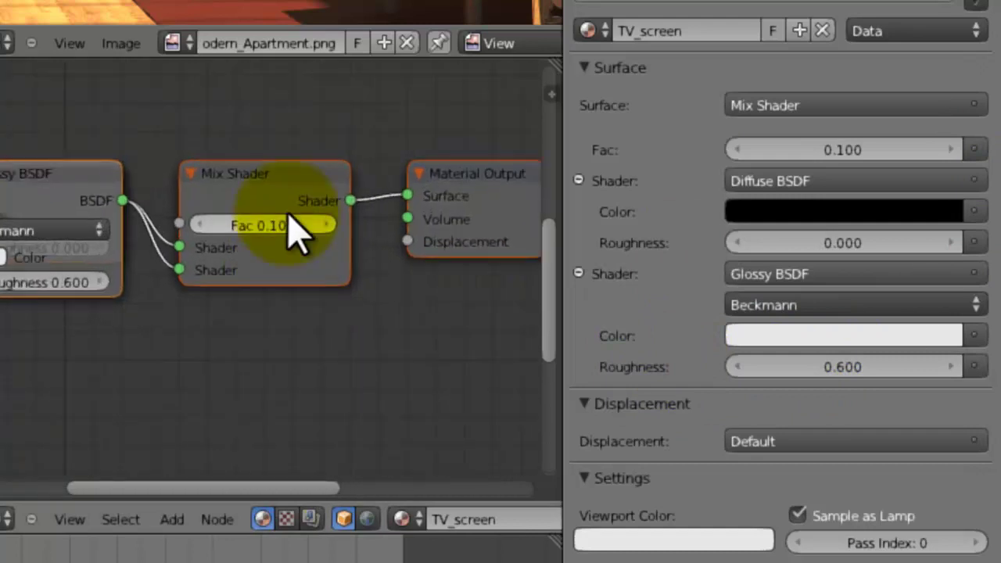
drag(277, 167, 283, 219)
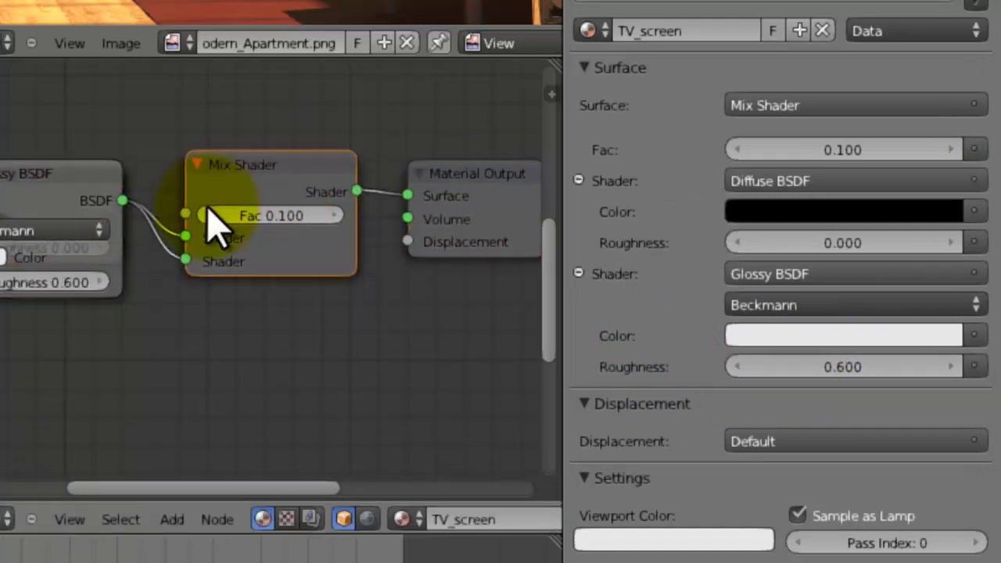
ctrl+scroll(251, 211, left, 5)
right_drag(270, 176, 279, 316)
middle_drag(313, 313, 561, 386)
scroll(336, 340, down, 1)
key(shift+space)
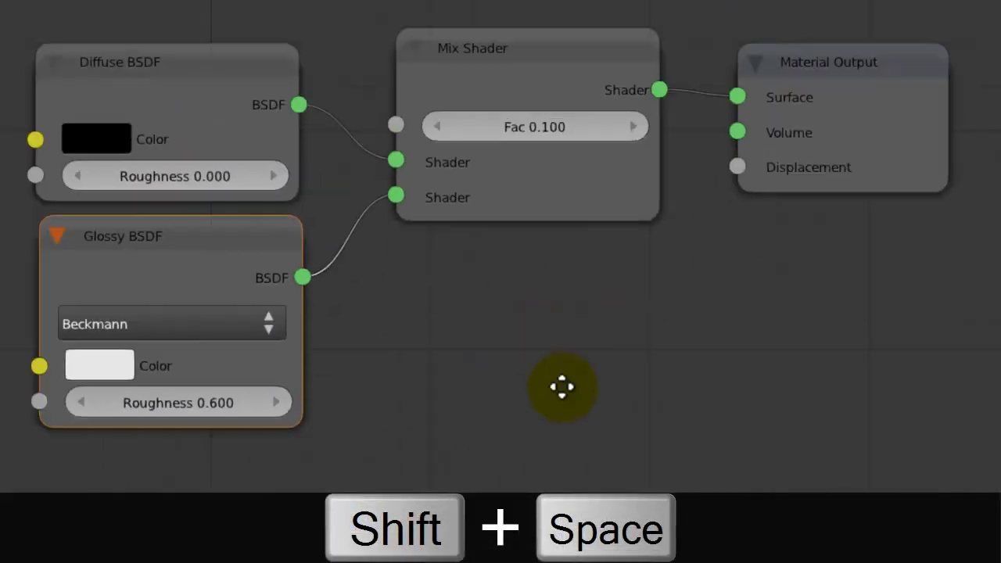
key(Home)
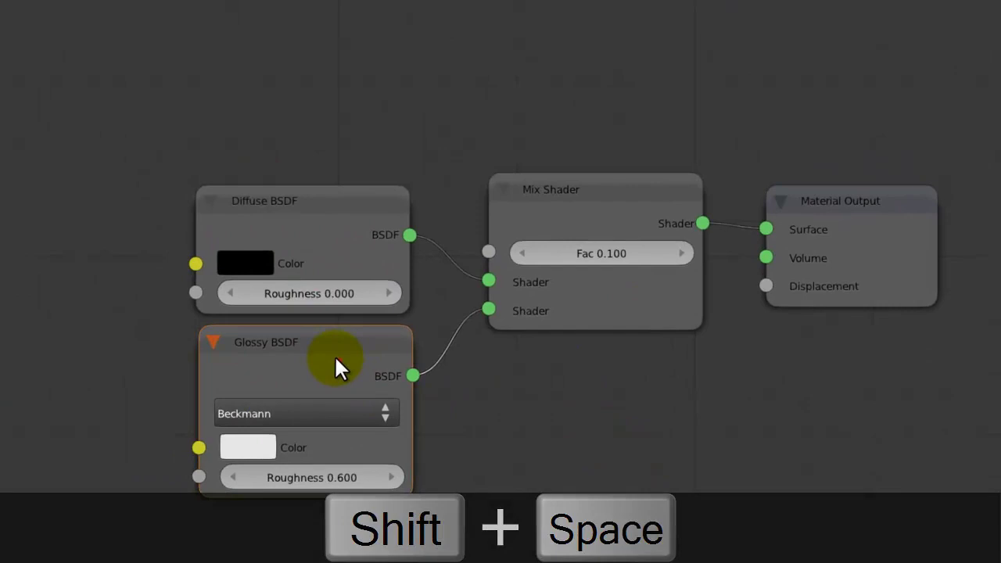
key(shift+space)
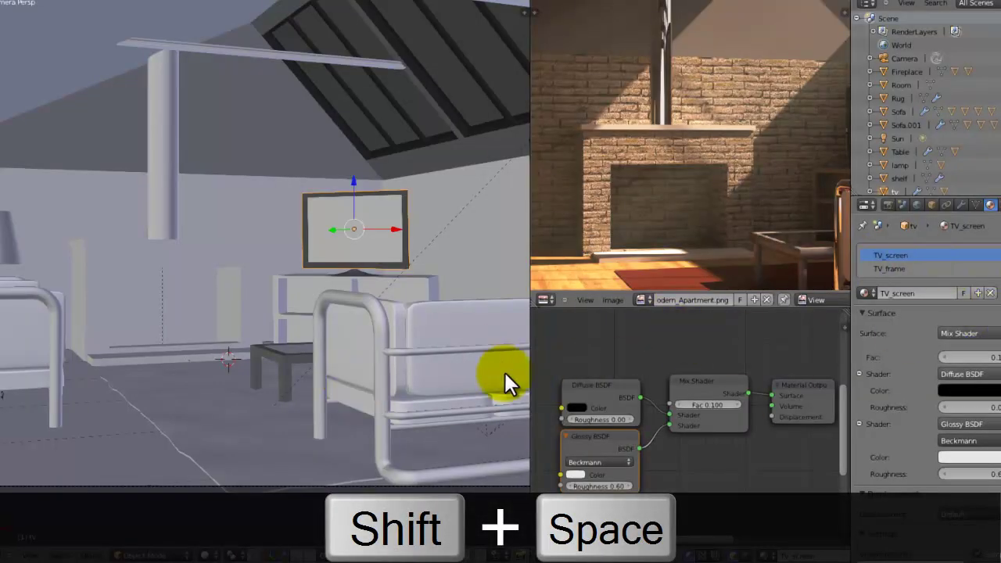
Step: Preview the room in Rendered viewport shading and compare the television screen with the reference image
click(205, 555)
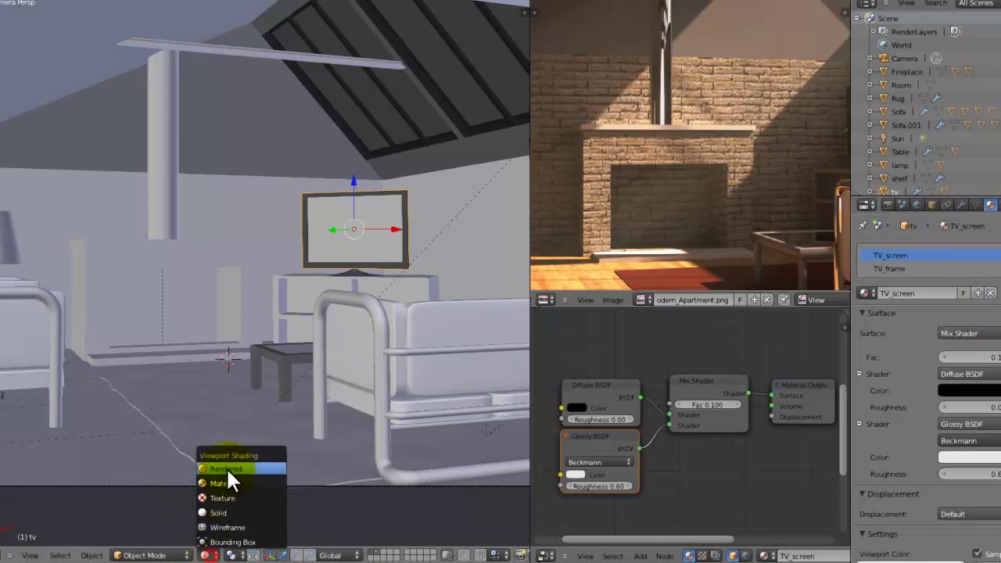
click(226, 469)
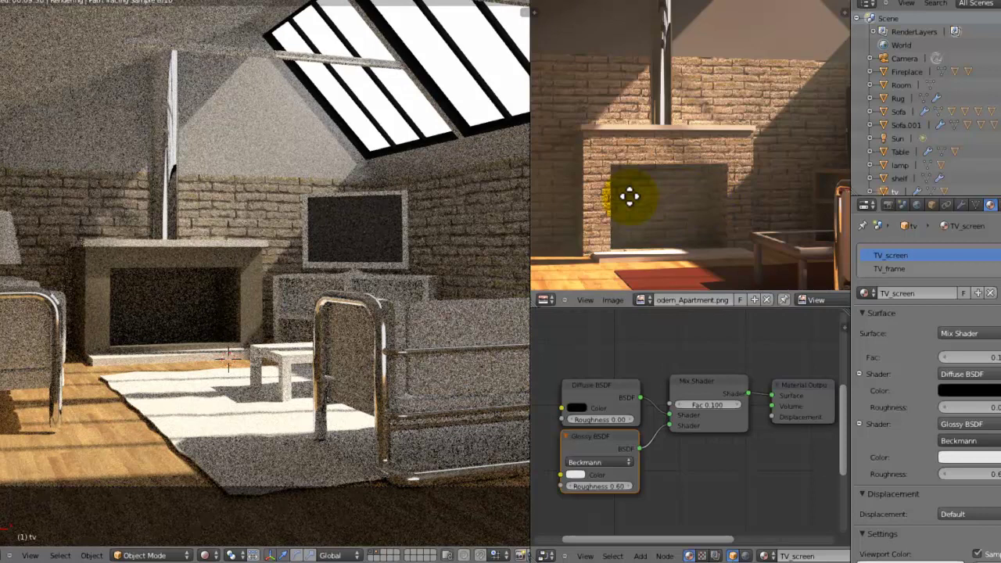
ctrl+scroll(803, 114, right, 3)
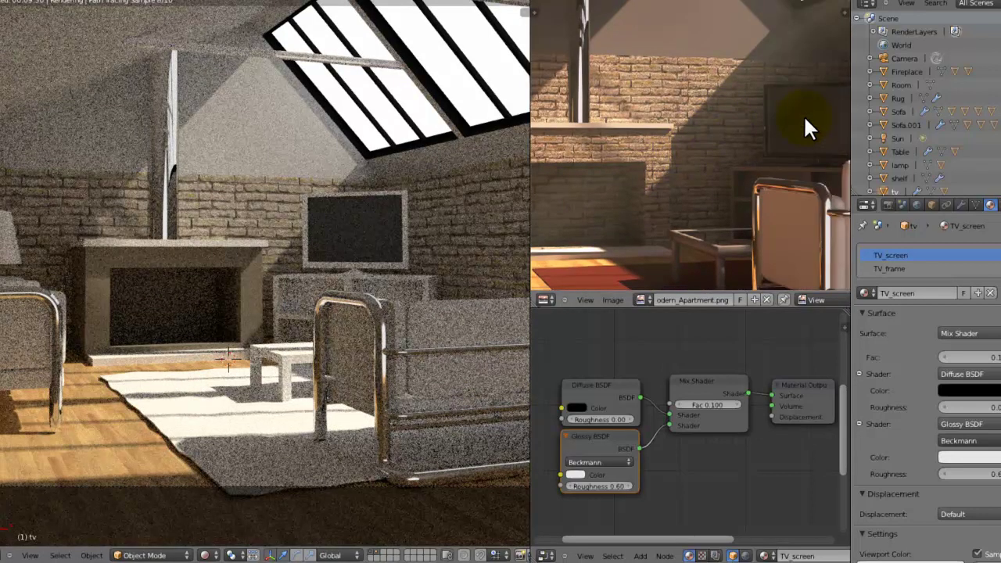
ctrl+scroll(803, 114, left, 6)
shift+scroll(802, 114, down, 3)
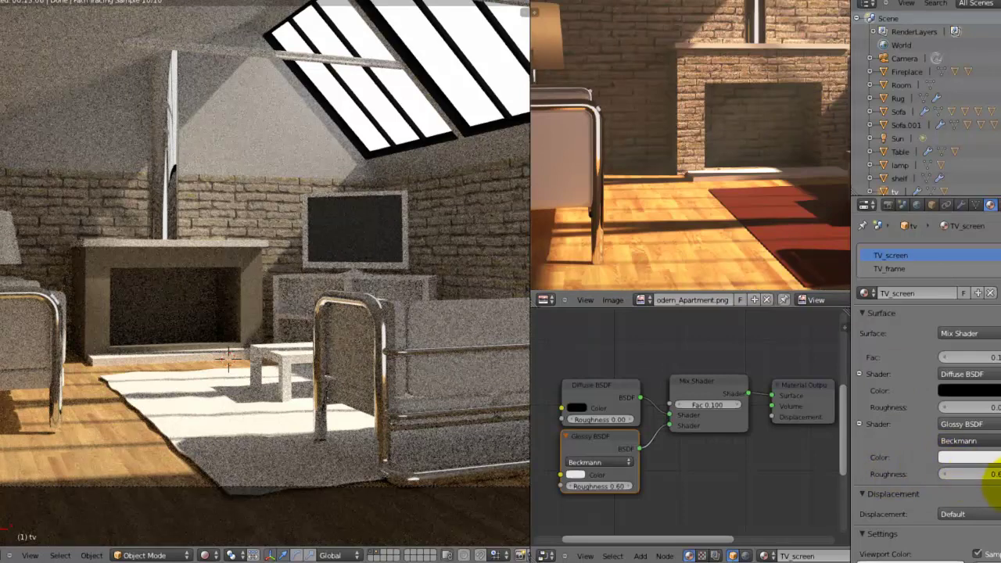
Step: Set the TV_screen material's Glossy BSDF roughness to 0.4
click(991, 474)
text(0.4)
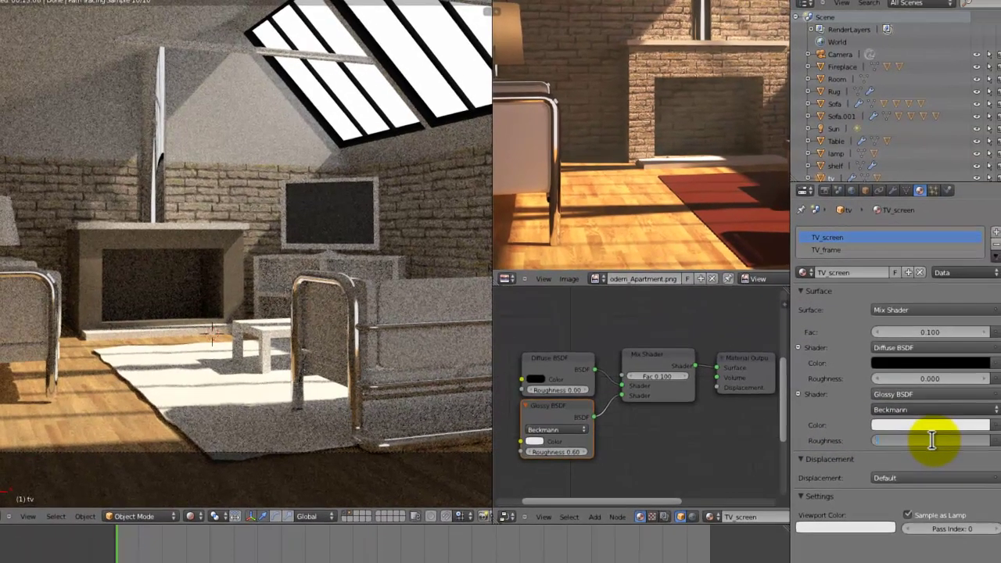
key(Return)
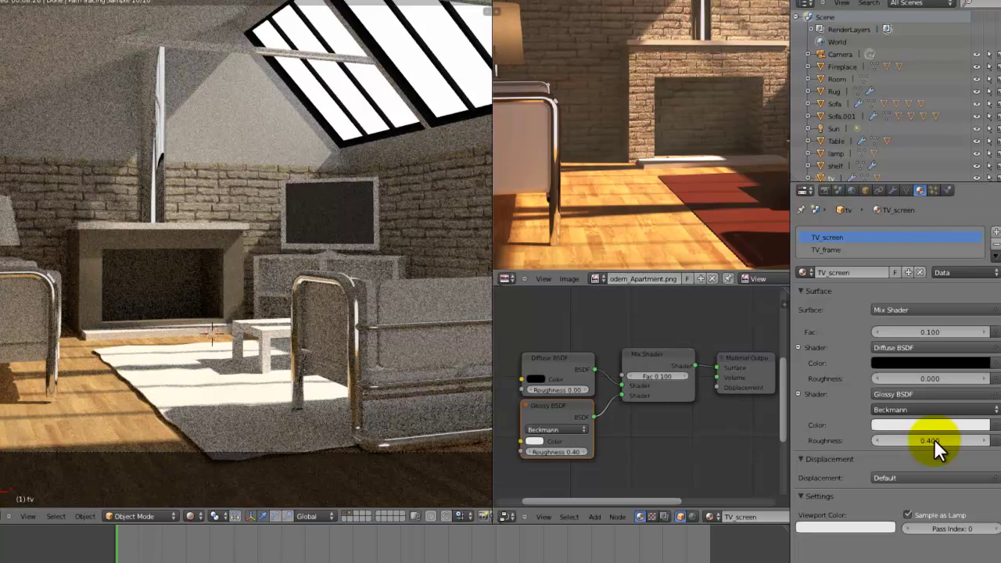
Step: Select the television's TV_frame material, return the viewport to Solid shading and save the file
click(821, 251)
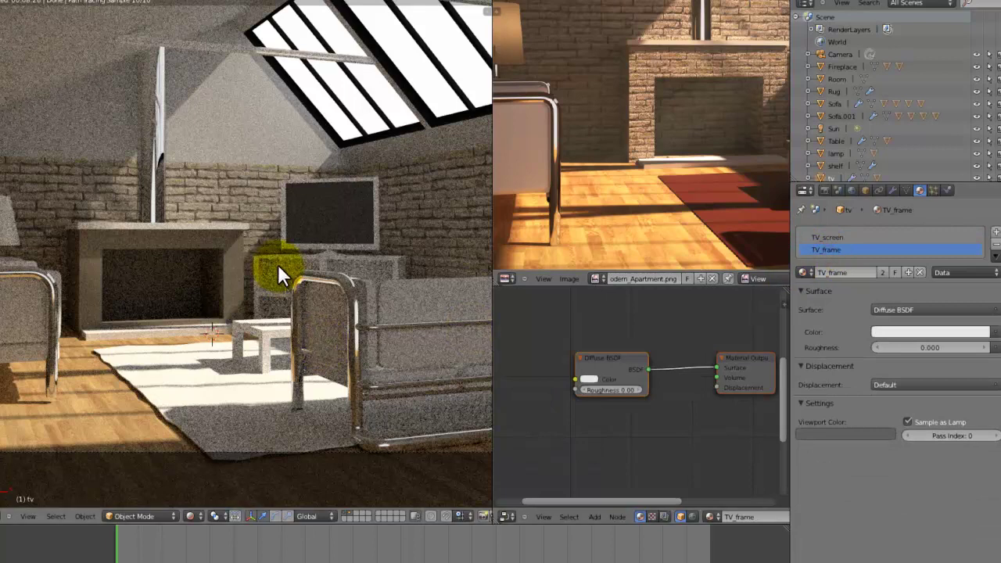
key(z)
key(z)
key(ctrl+s)
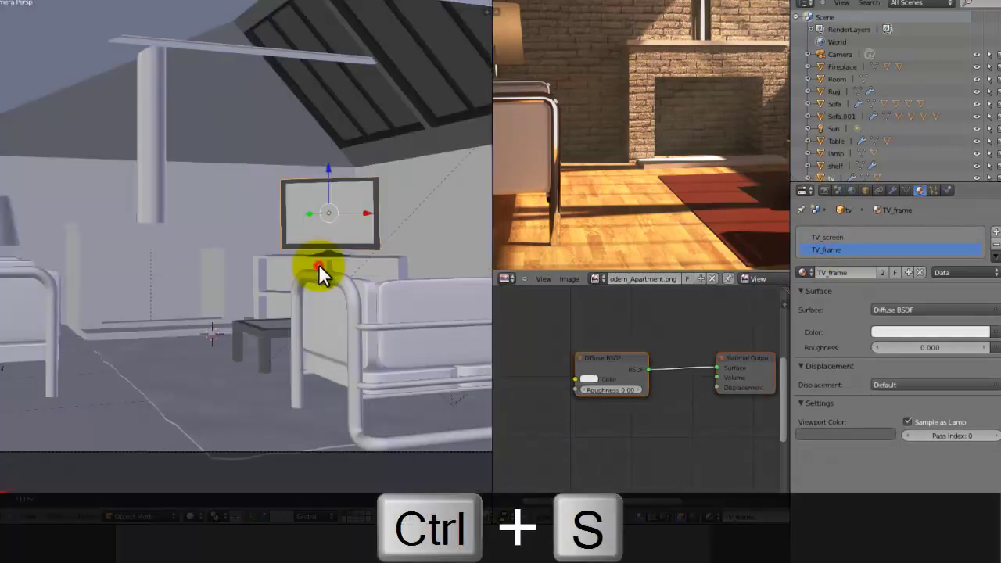
Step: Change the TV_frame surface to a Mix Shader and connect a black Diffuse BSDF to its first shader input
click(898, 308)
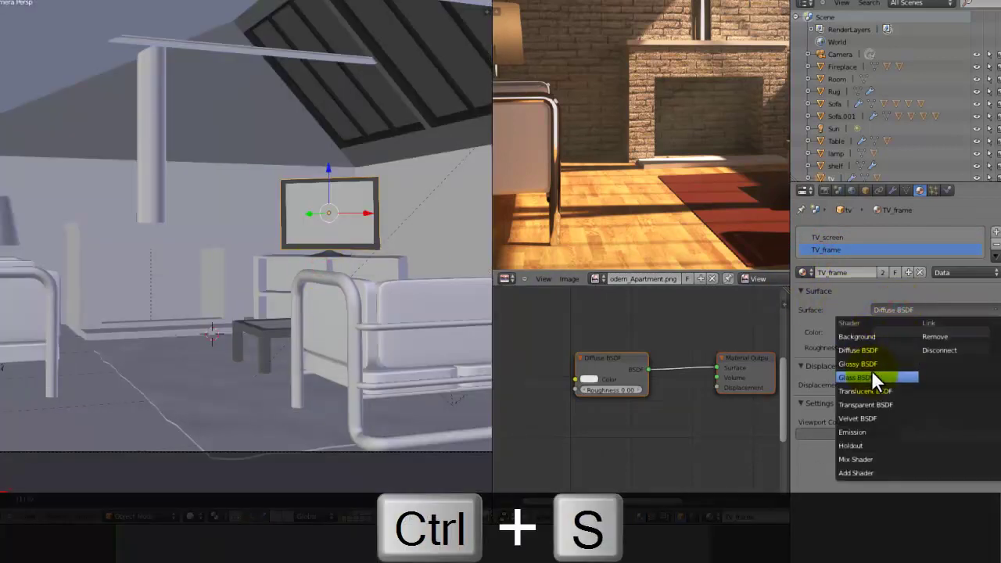
click(872, 459)
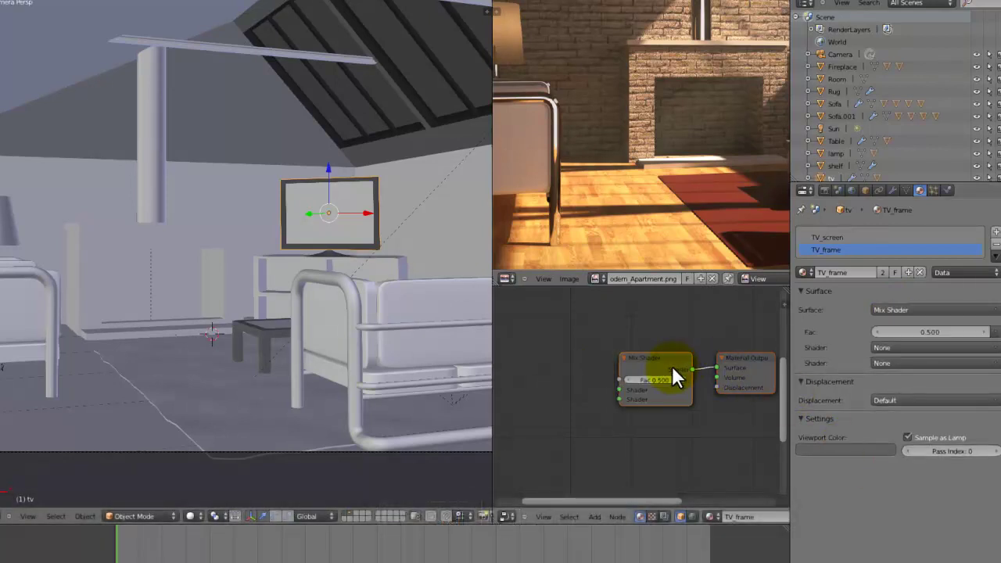
key(shift+space)
key(shift+a)
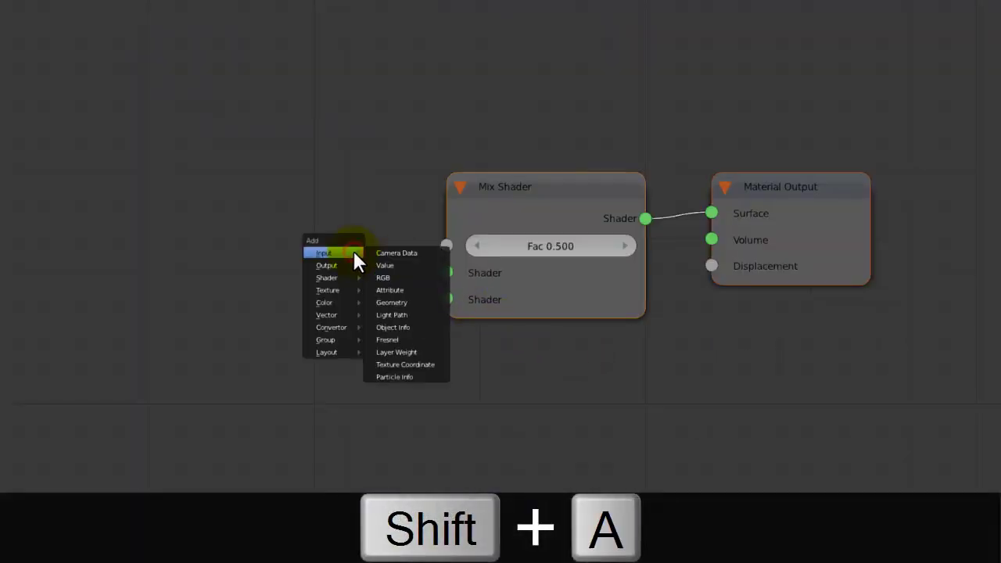
mouse_move(351, 276)
click(396, 287)
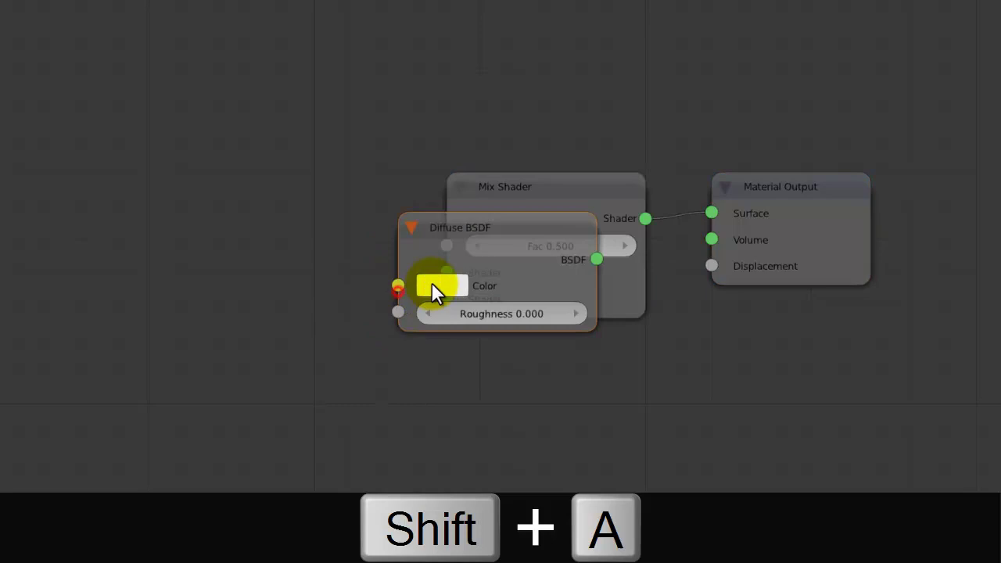
click(176, 186)
click(195, 225)
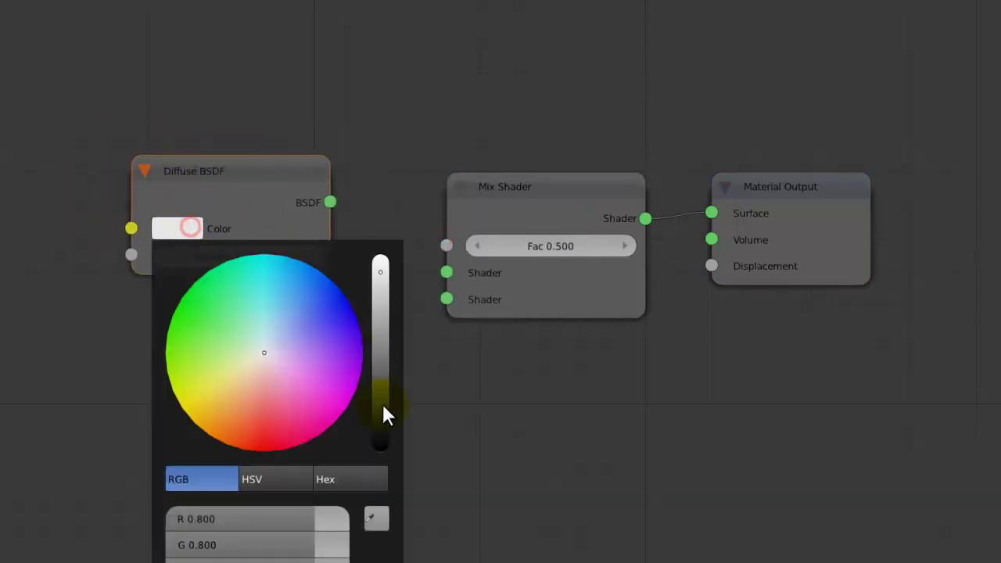
drag(381, 436, 391, 469)
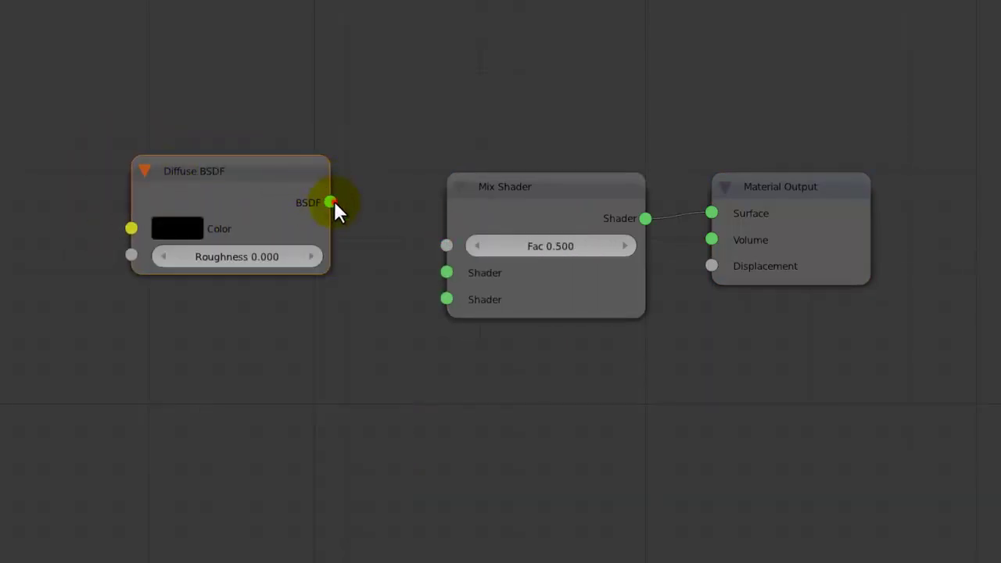
drag(331, 202, 437, 272)
Step: Add a Glossy BSDF below the Diffuse BSDF and connect it to the Mix Shader's second shader input
key(shift+d)
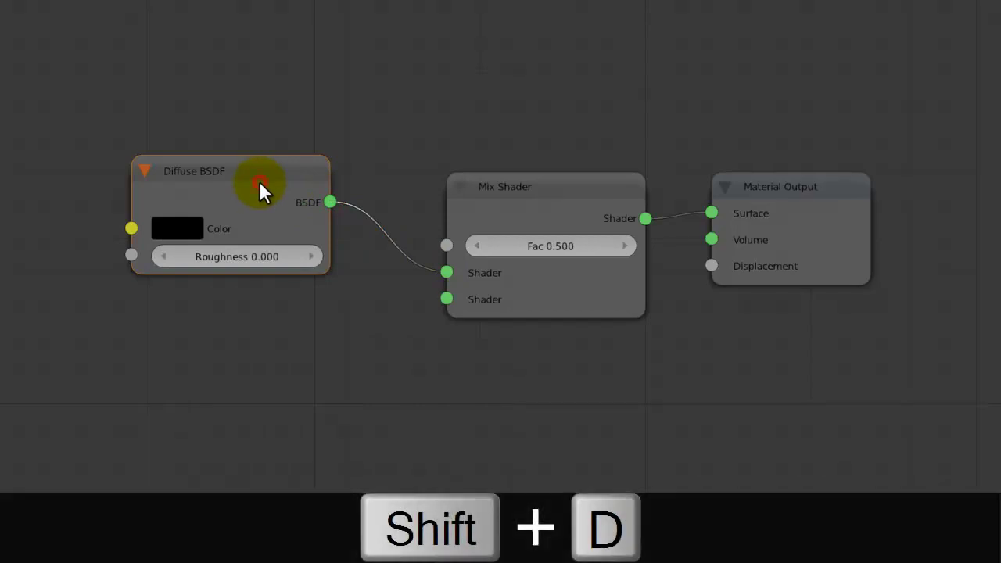
click(253, 311)
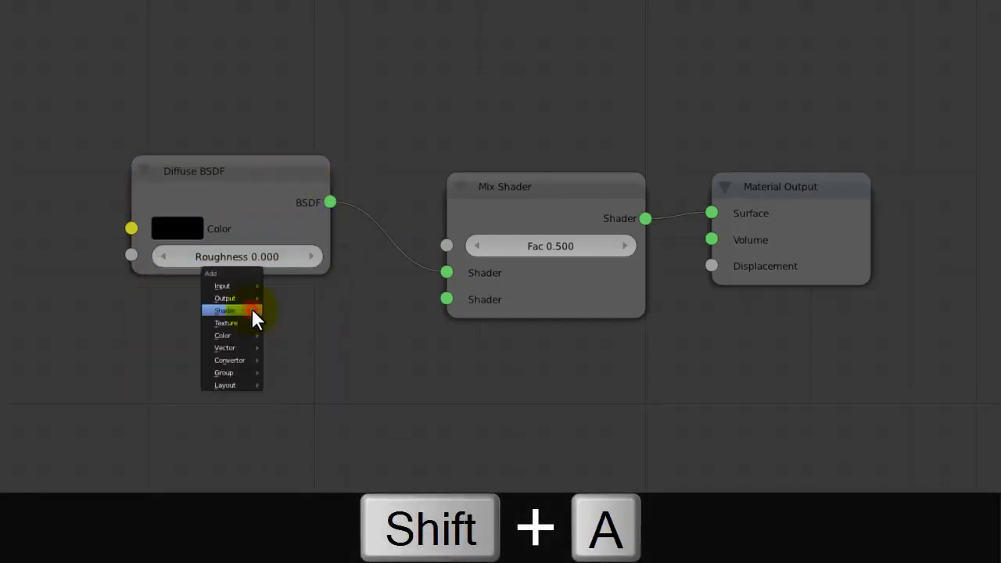
mouse_move(251, 311)
click(287, 319)
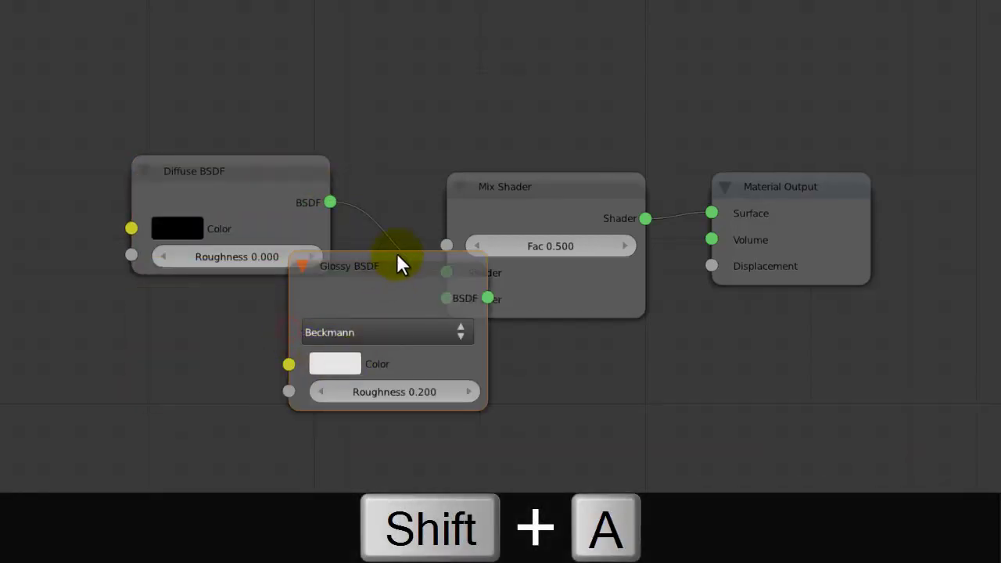
click(227, 300)
drag(328, 330, 441, 303)
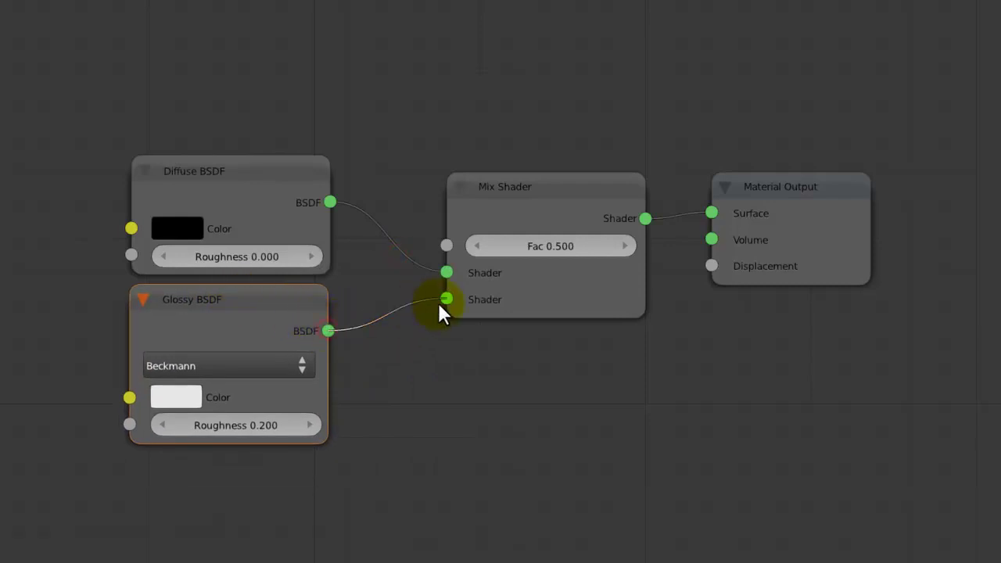
Step: Set the TV_frame Glossy BSDF roughness to 0.1 and save over the existing file
click(162, 424)
click(242, 424)
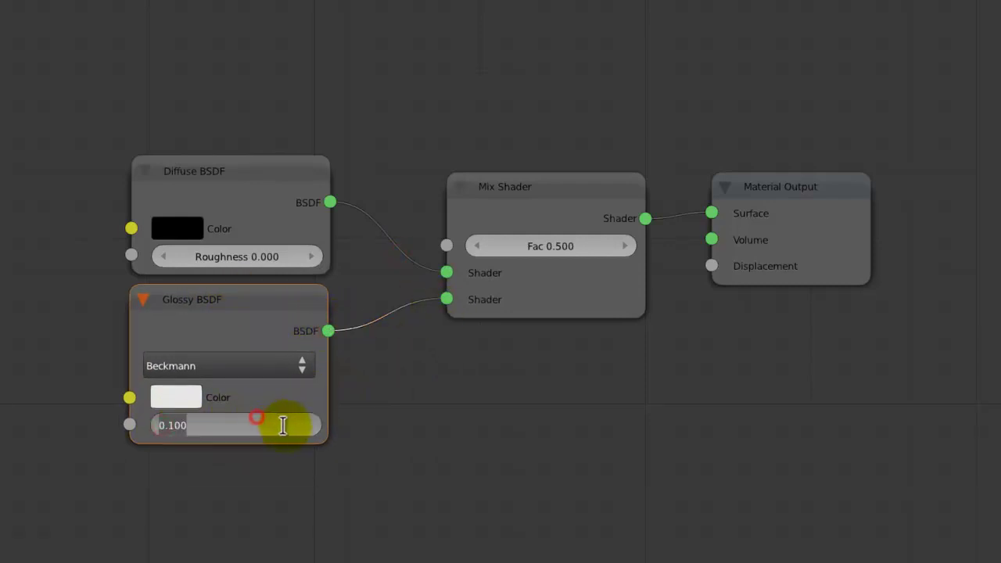
click(275, 402)
key(shift+space)
key(ctrl+s)
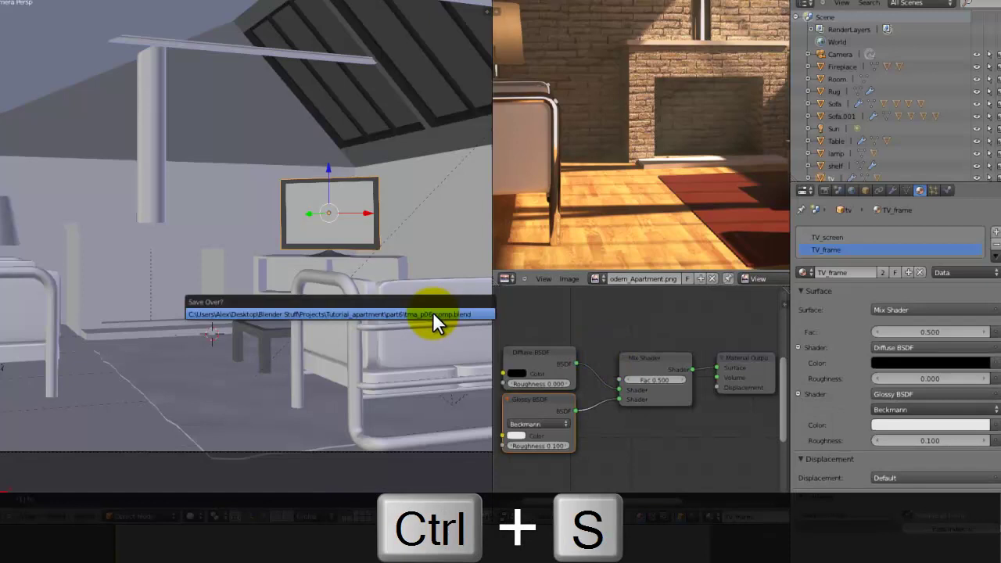
click(433, 312)
Step: Preview the room in Rendered viewport shading to check the television frame's material
click(189, 516)
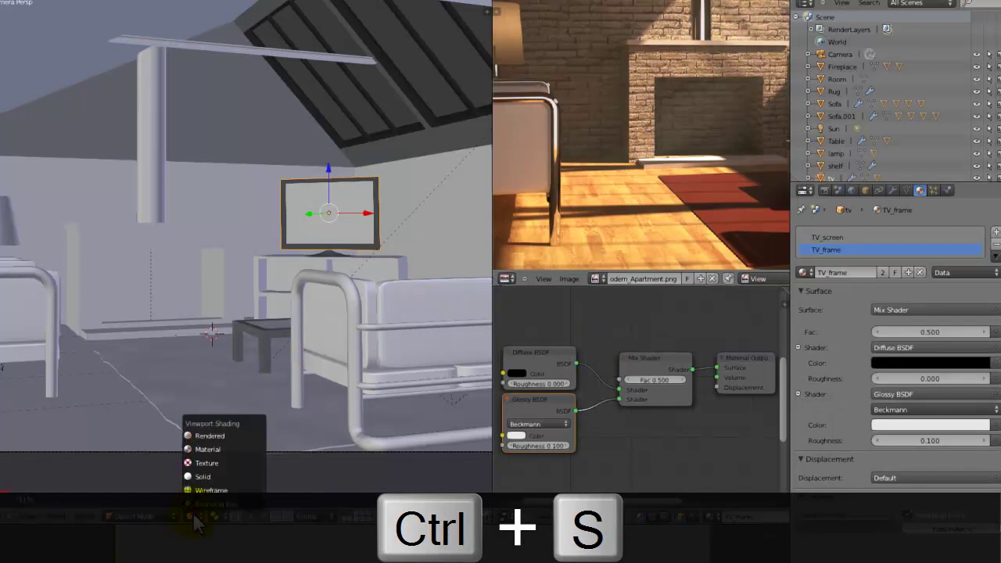
click(213, 435)
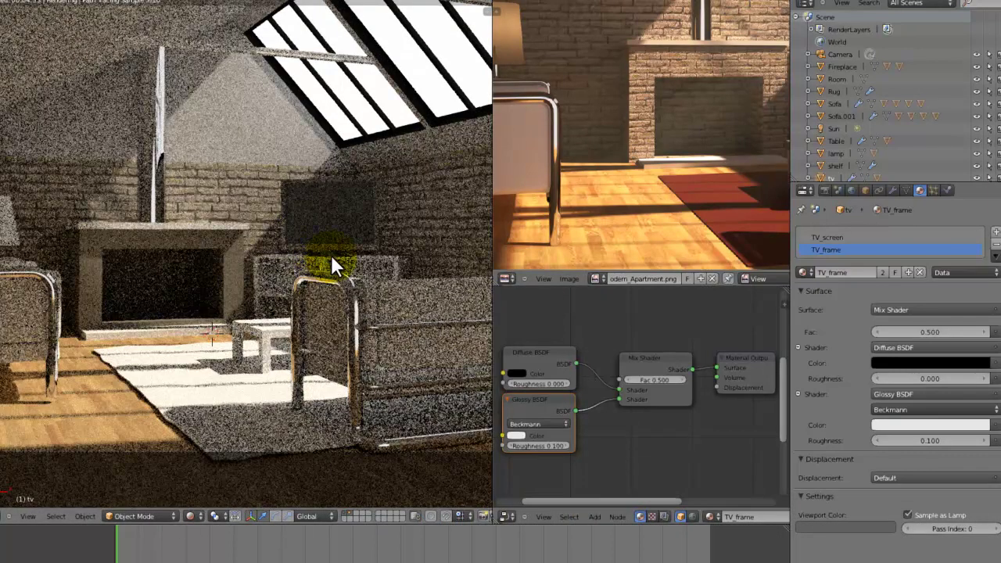
right_click(334, 232)
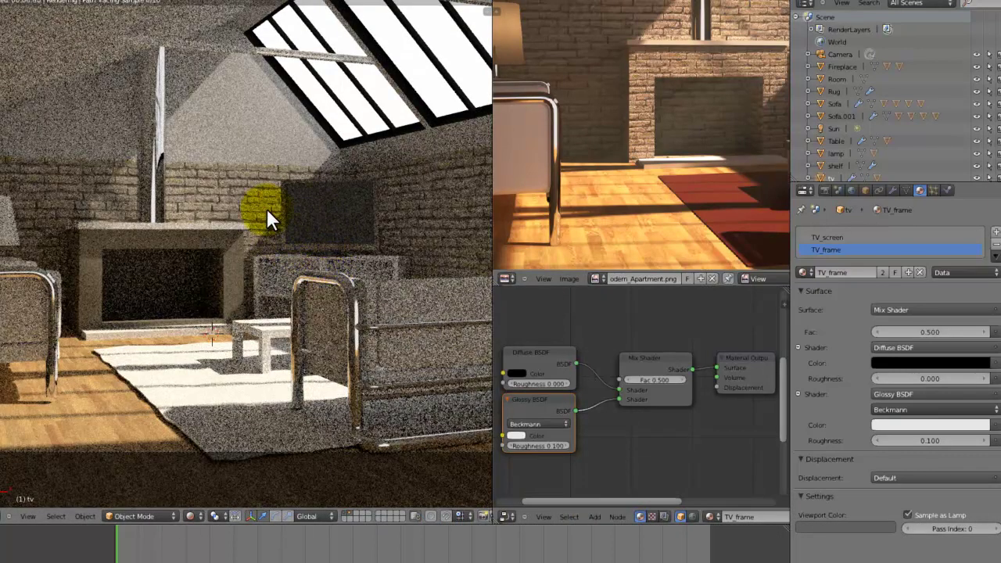
Step: Set the TV_frame Mix Shader's Fac to 0.2
click(654, 380)
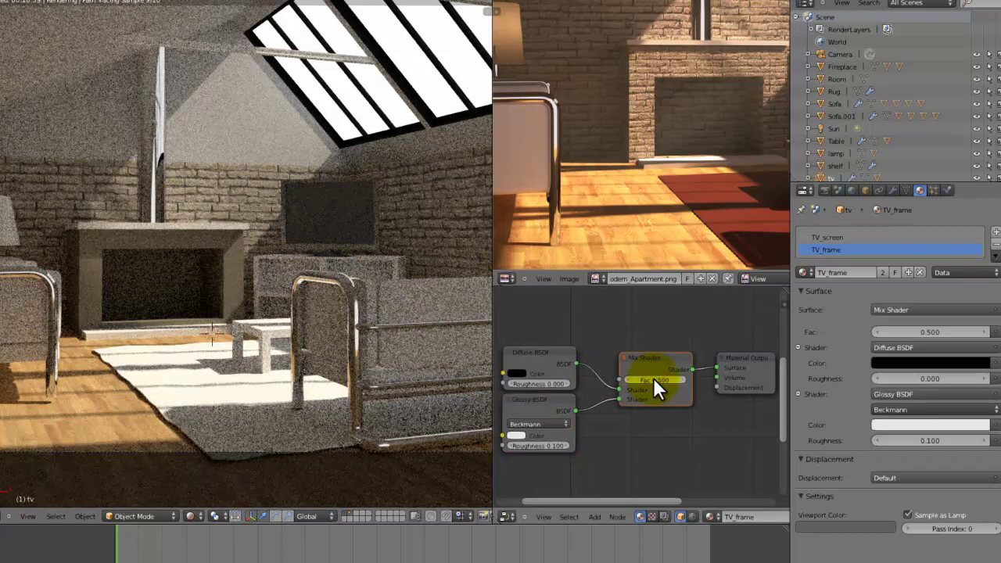
click(652, 378)
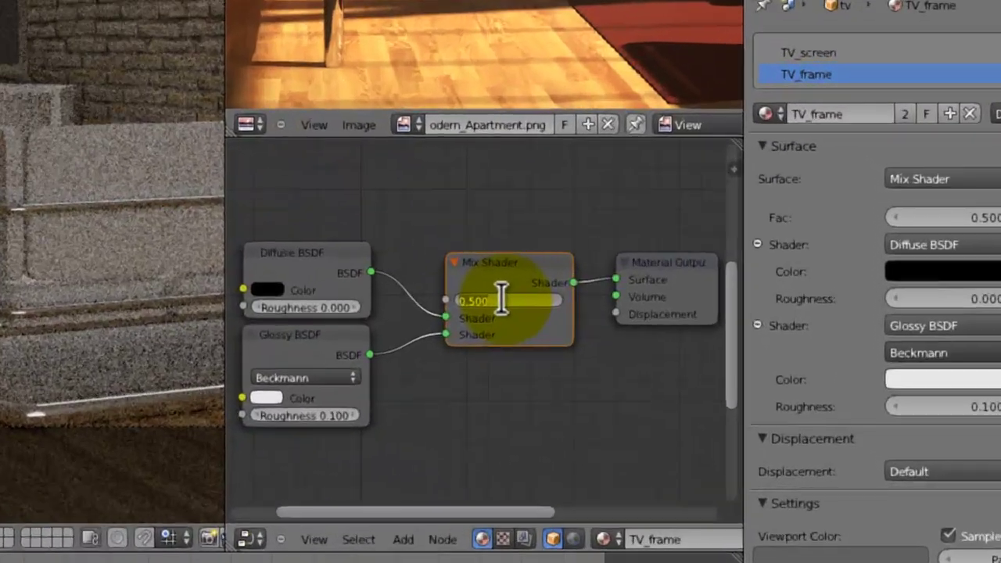
key(BackSpace)
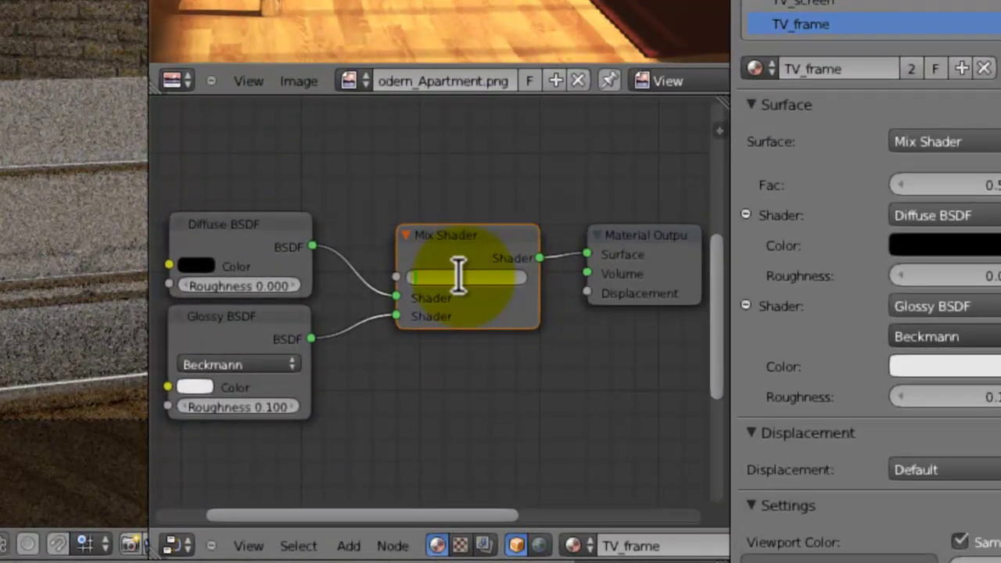
text(0.2)
key(Return)
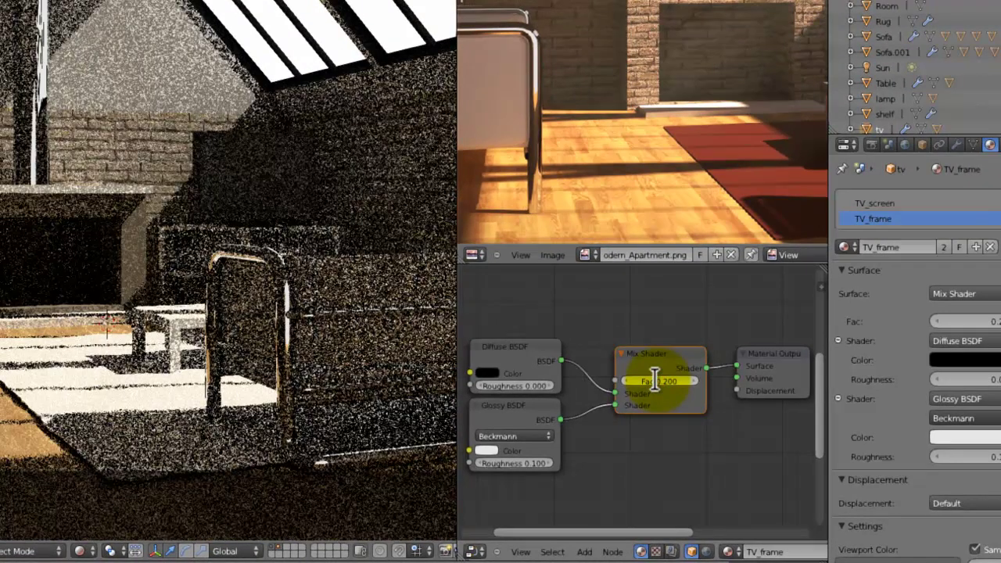
Step: Set the TV_frame Mix Shader's Fac to 0.3
click(654, 380)
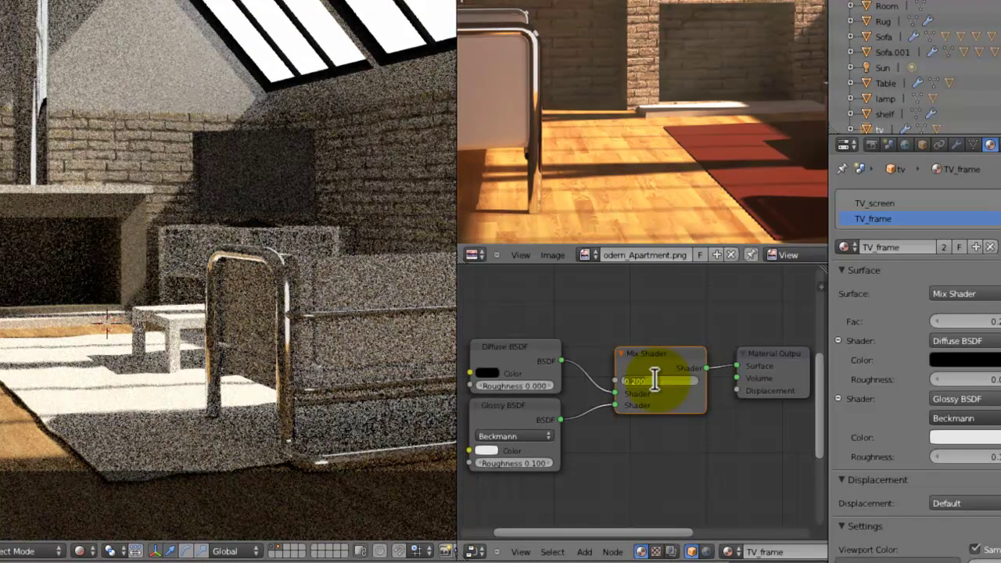
key(BackSpace)
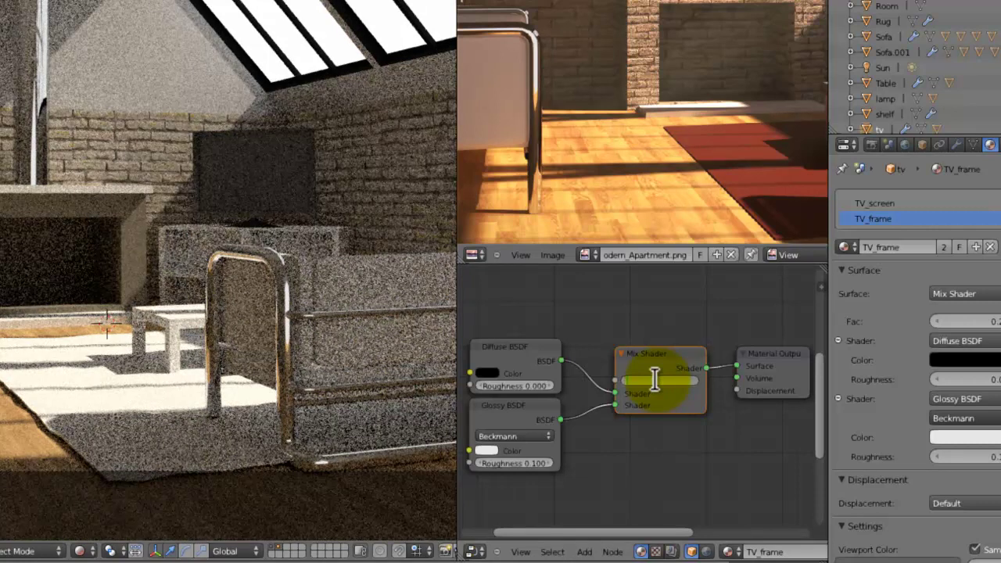
text(1)
key(Return)
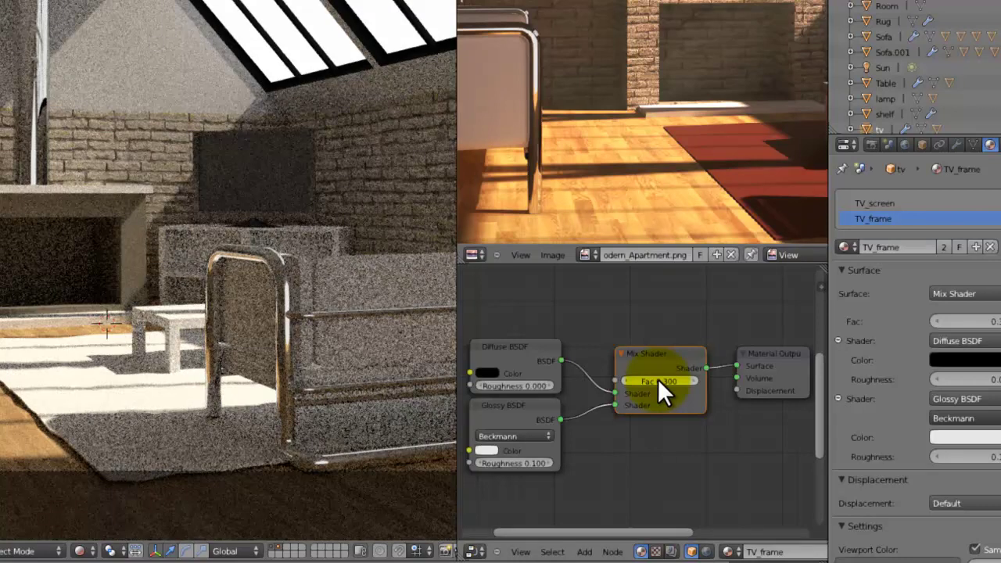
Step: Set the TV_frame Glossy BSDF roughness to 0.2
click(516, 463)
key(BackSpace)
text(2)
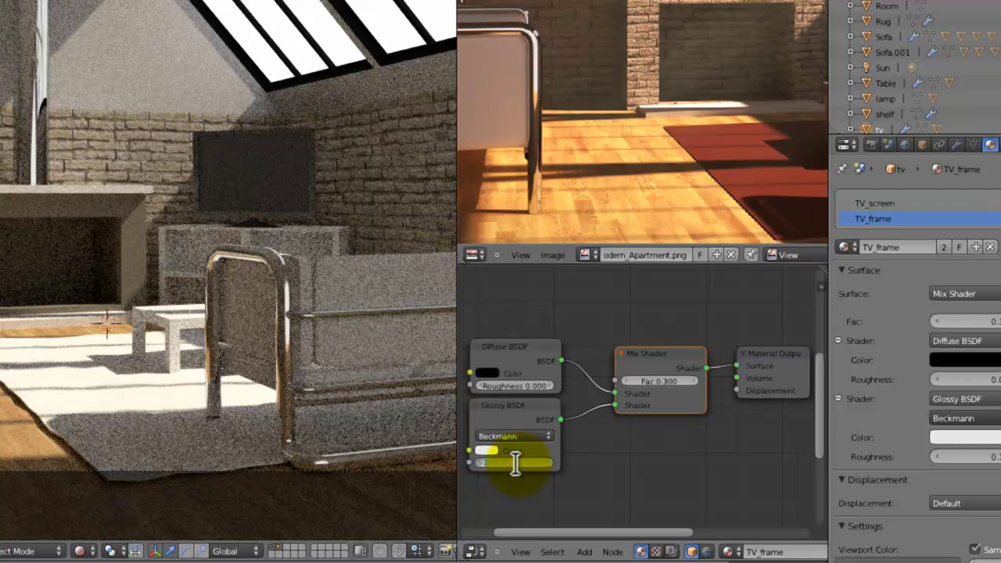
key(Return)
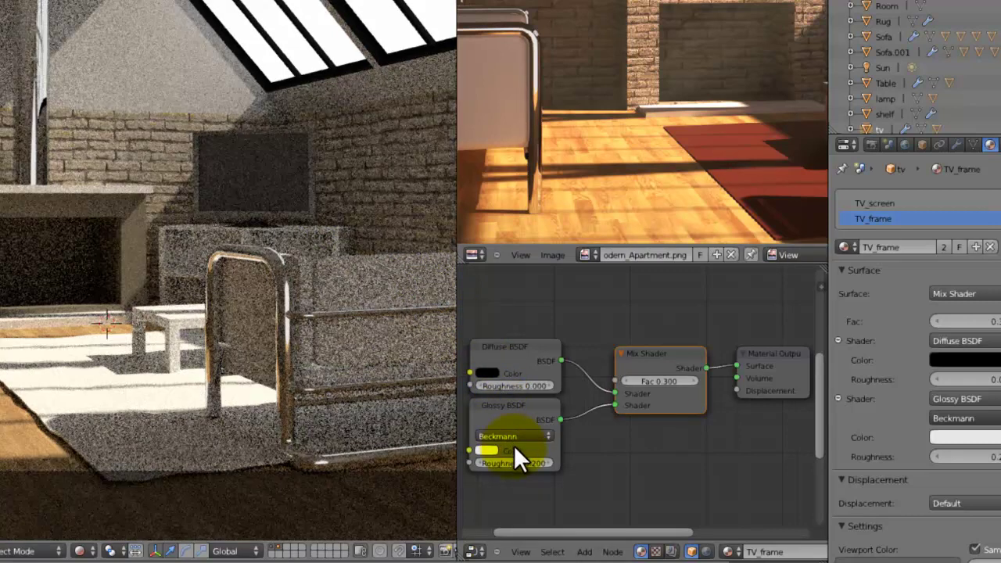
Step: Set the TV_frame Mix Shader's Fac to 0.2, then save the file and return to Solid shading
click(662, 380)
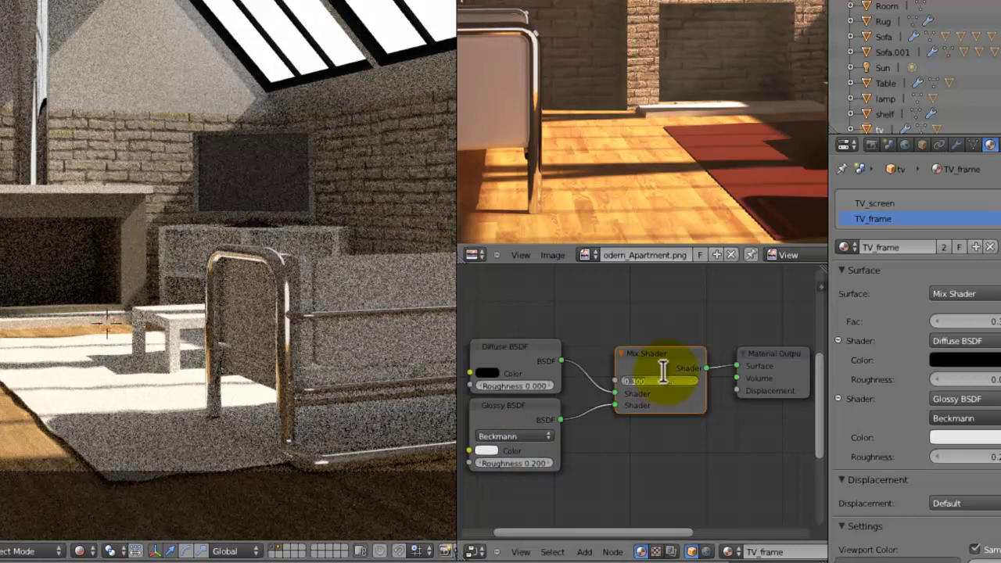
key(BackSpace)
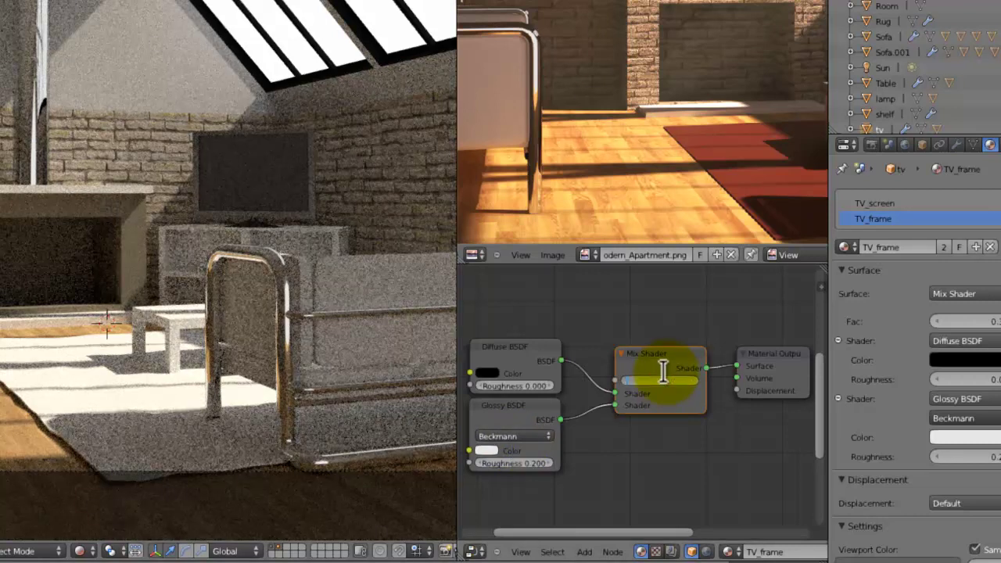
text(.2)
key(Return)
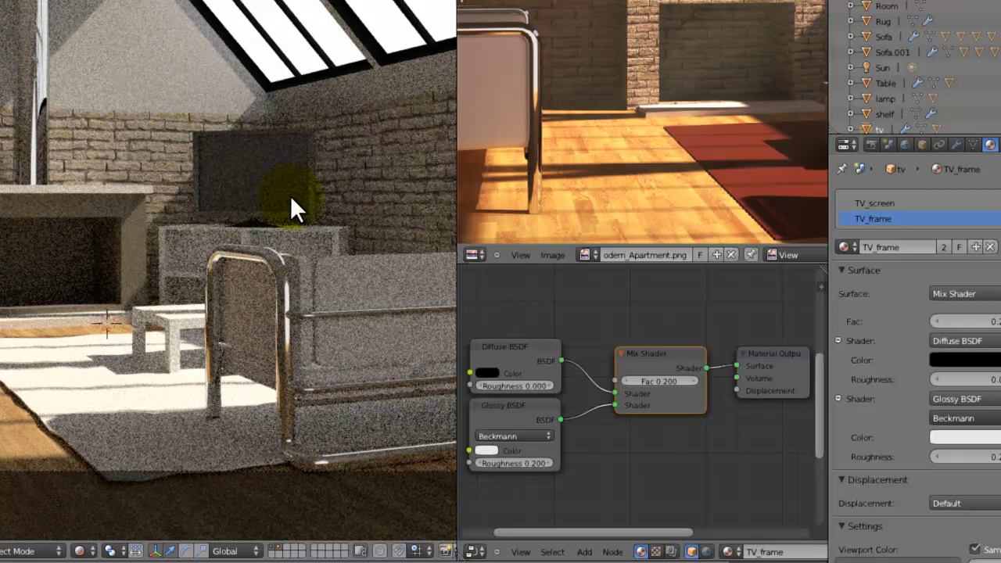
key(ctrl+s)
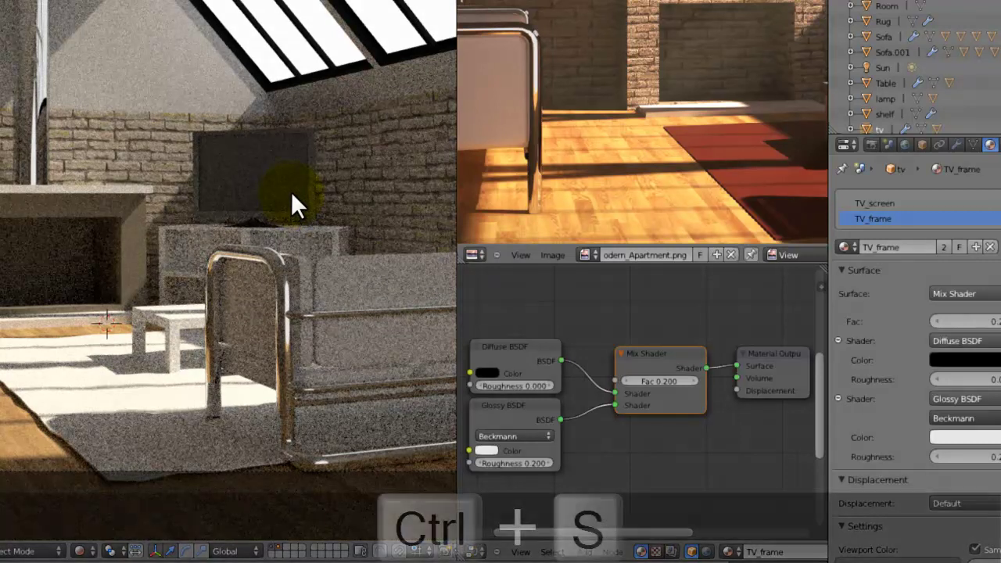
click(290, 192)
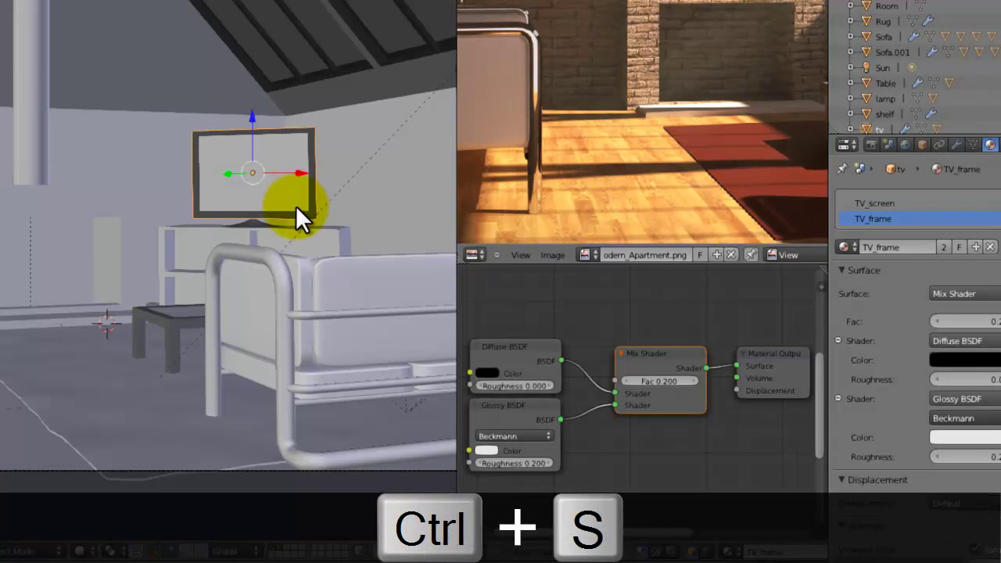
Step: Select the coffee table behind the sofa to show its Table material
shift+middle_drag(323, 263, 425, 205)
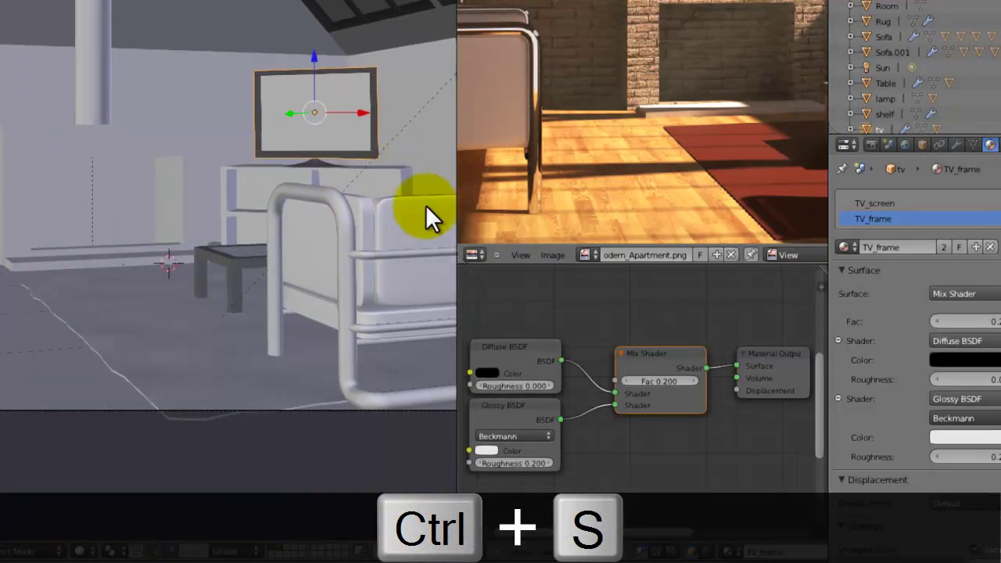
right_click(425, 207)
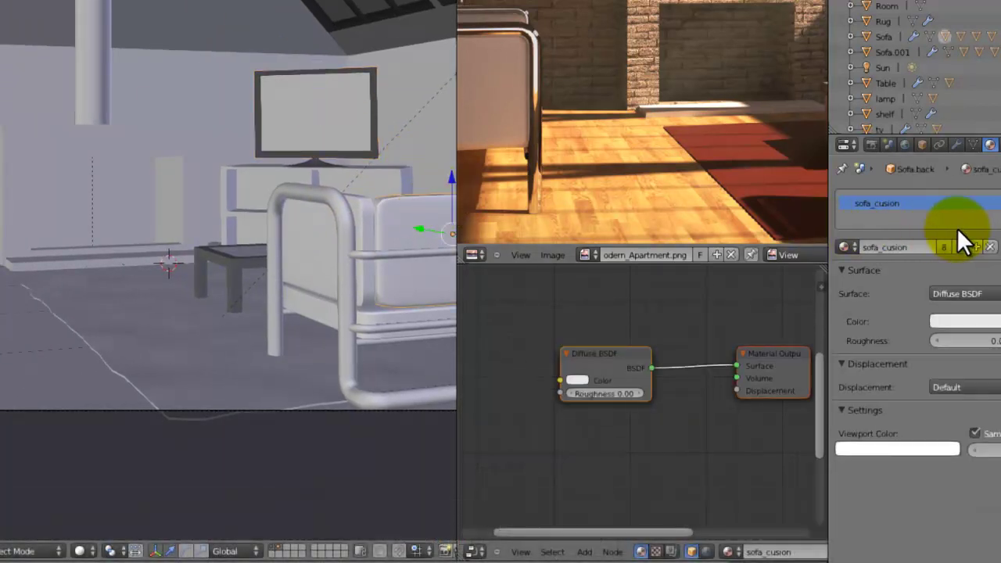
shift+middle_drag(209, 262, 200, 251)
right_click(201, 250)
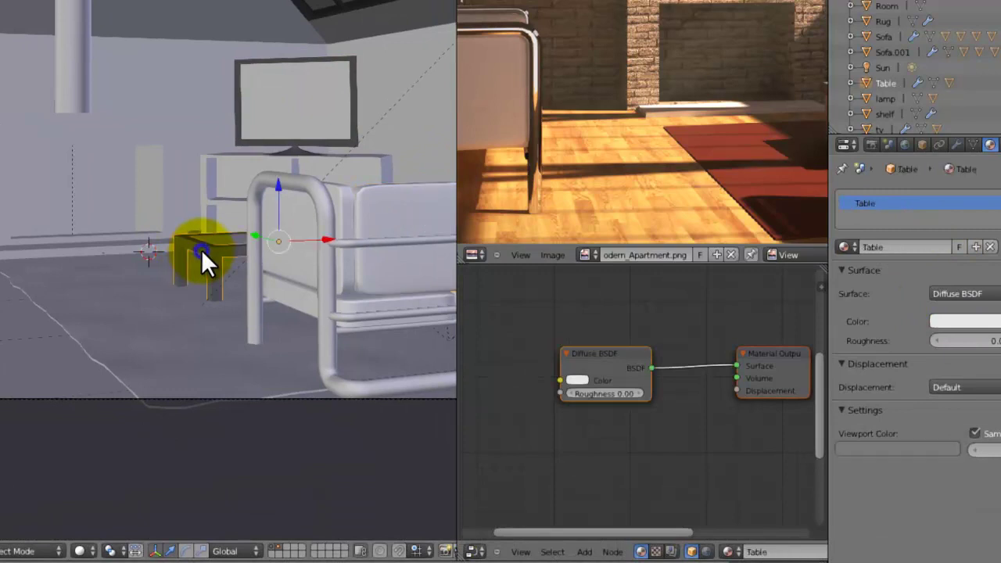
scroll(247, 260, up, 3)
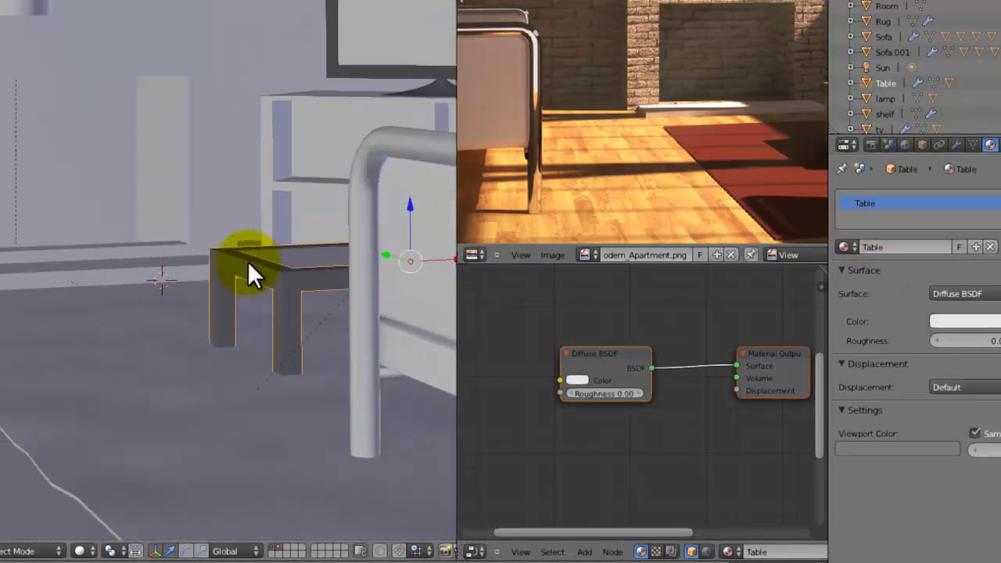
Step: Darken the Table material's Diffuse BSDF color to near black
click(968, 322)
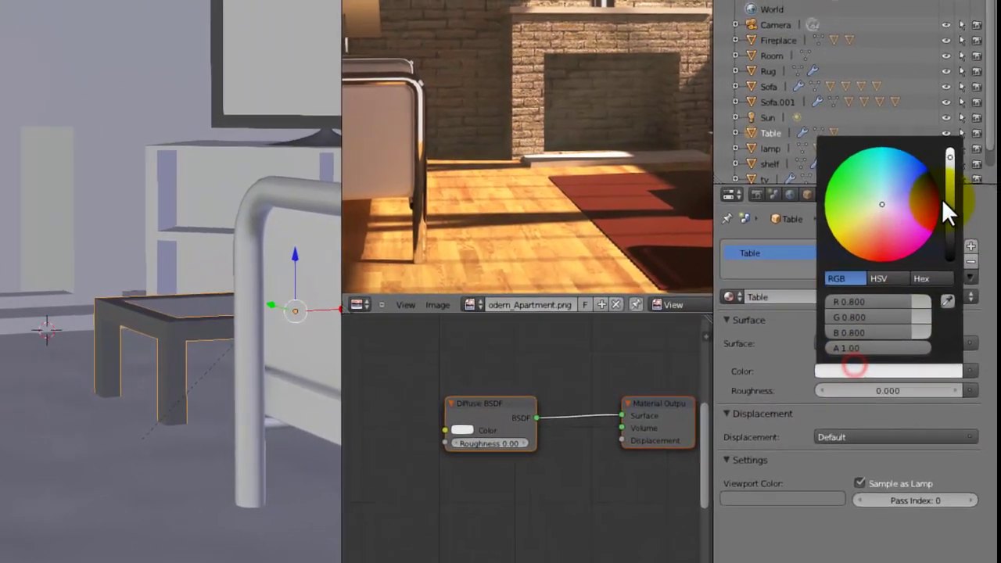
drag(942, 199, 949, 249)
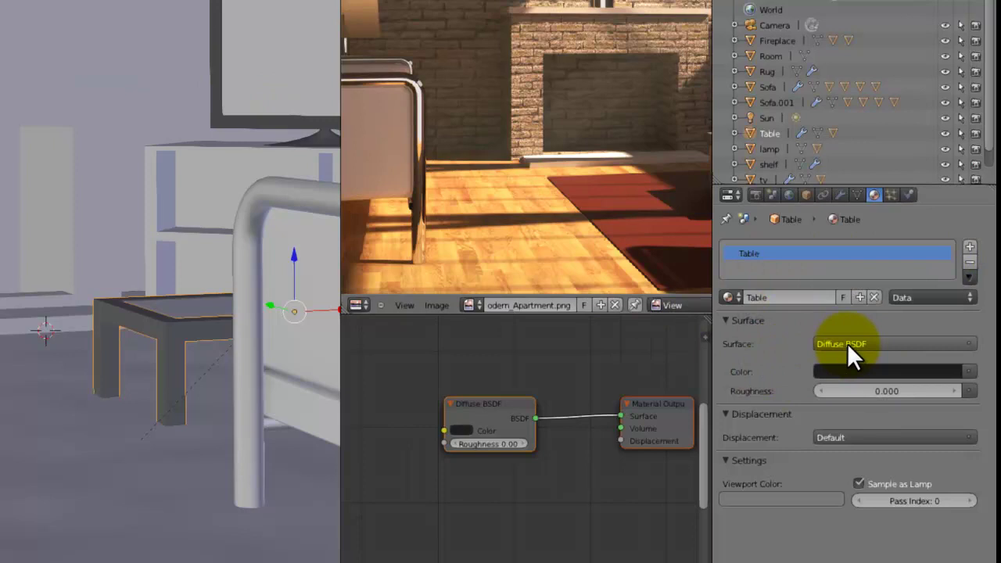
click(860, 367)
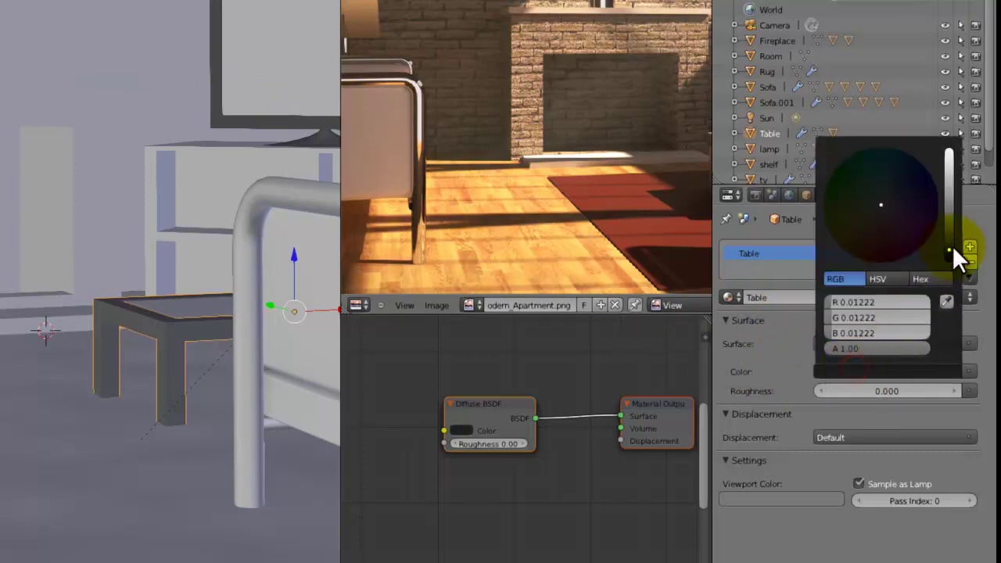
drag(952, 245, 954, 255)
Step: Change the Table surface to a Mix Shader whose first shader is a near-black Diffuse BSDF with RGB 0.002579
click(912, 336)
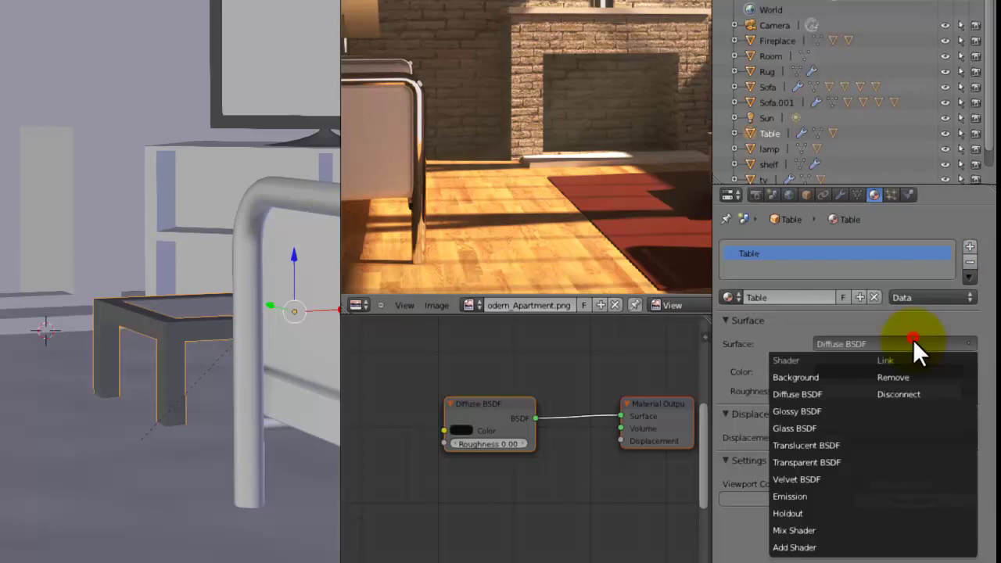
click(811, 522)
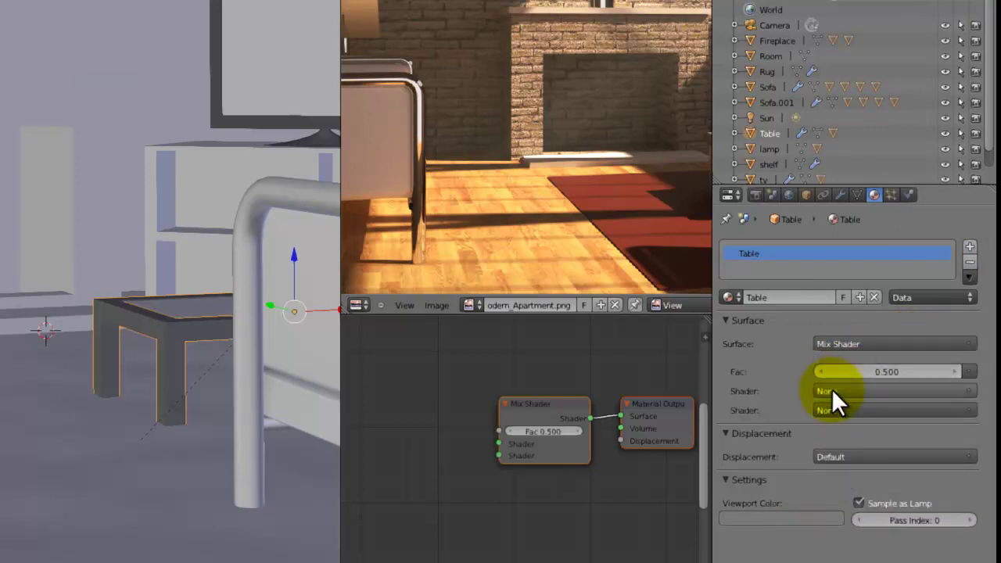
click(831, 390)
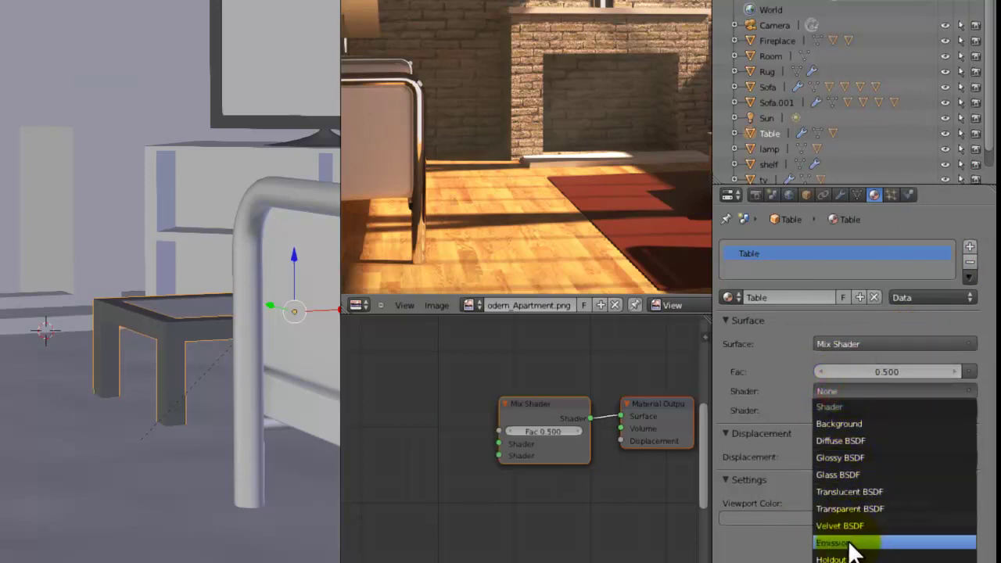
click(843, 439)
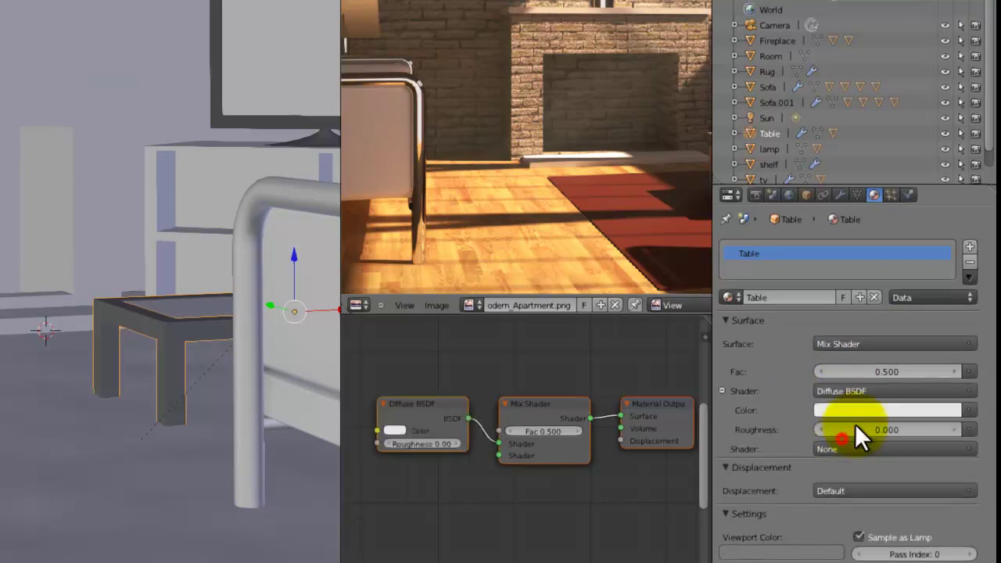
click(892, 410)
drag(955, 279, 950, 296)
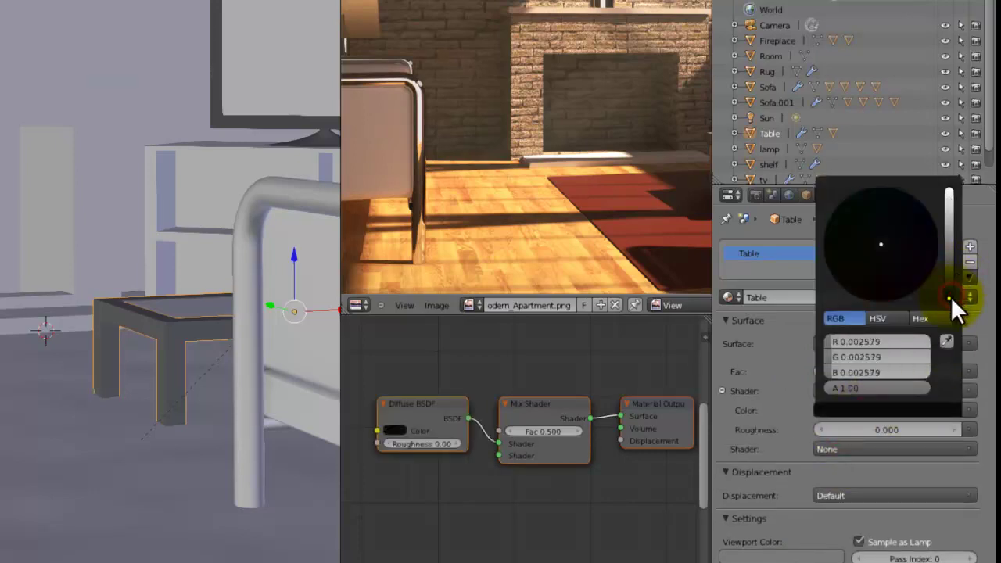
click(902, 409)
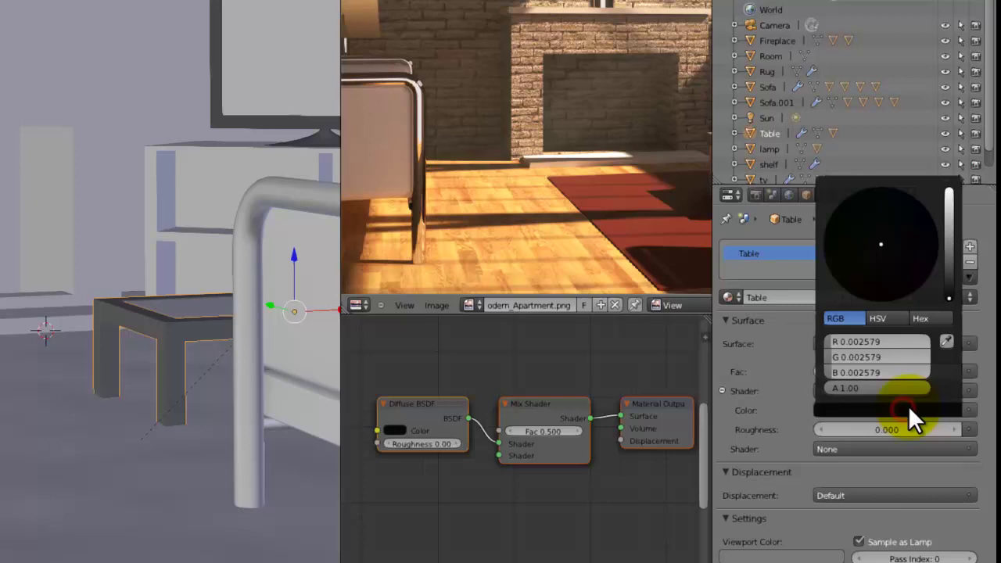
Step: Use a Glossy BSDF as the Table material's second shader and set the Mix Shader's Fac to 0.1
click(854, 448)
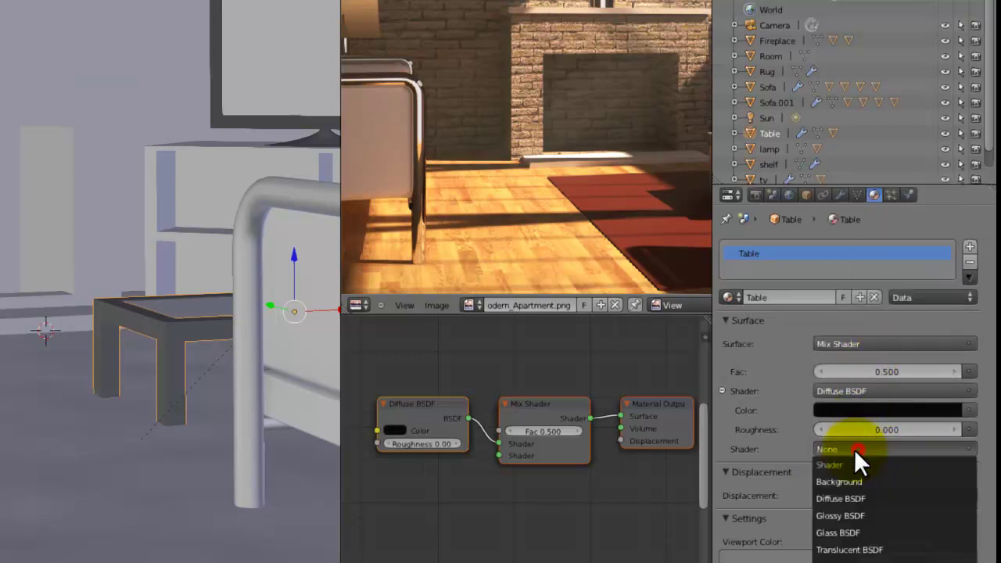
click(849, 516)
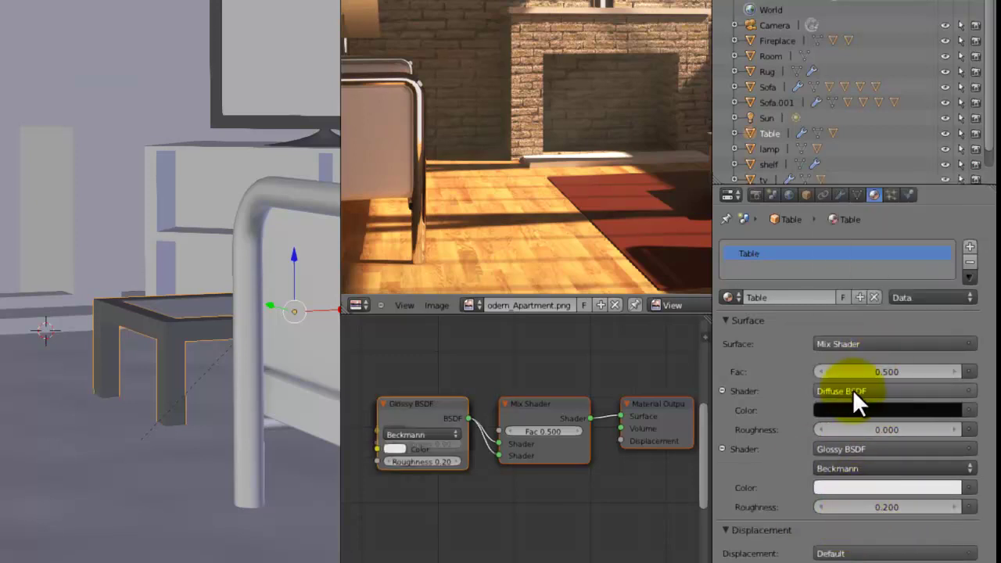
click(822, 367)
text(0.1)
key(Return)
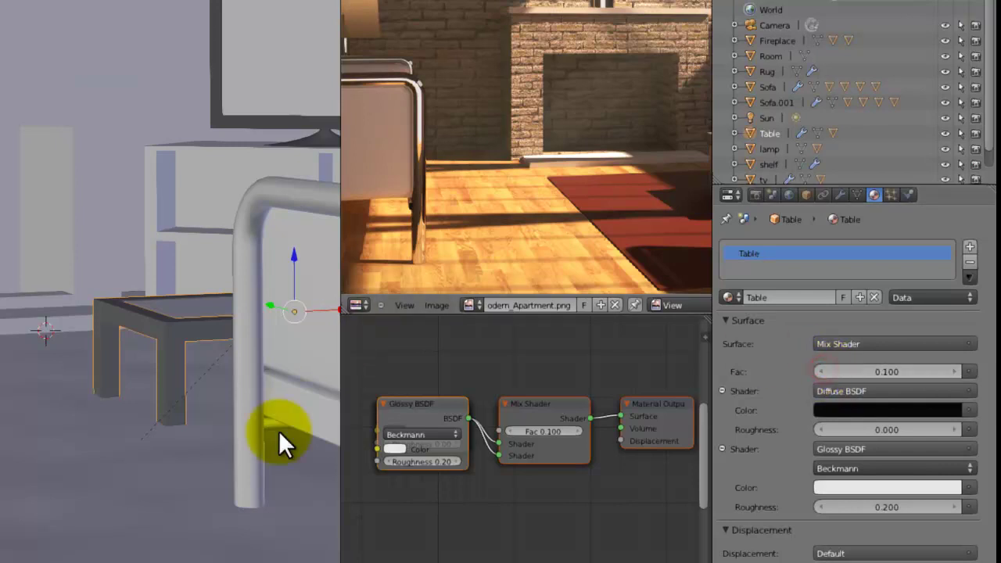
Step: Select the coffee table's glass top, change its Glass material's surface to Glass BSDF, and save the file over the existing one
right_click(173, 303)
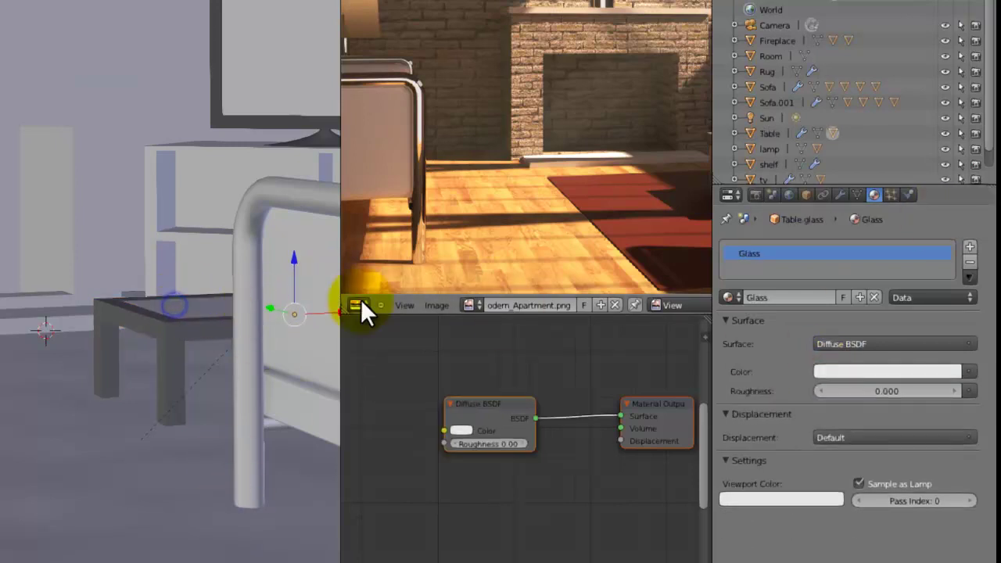
click(848, 345)
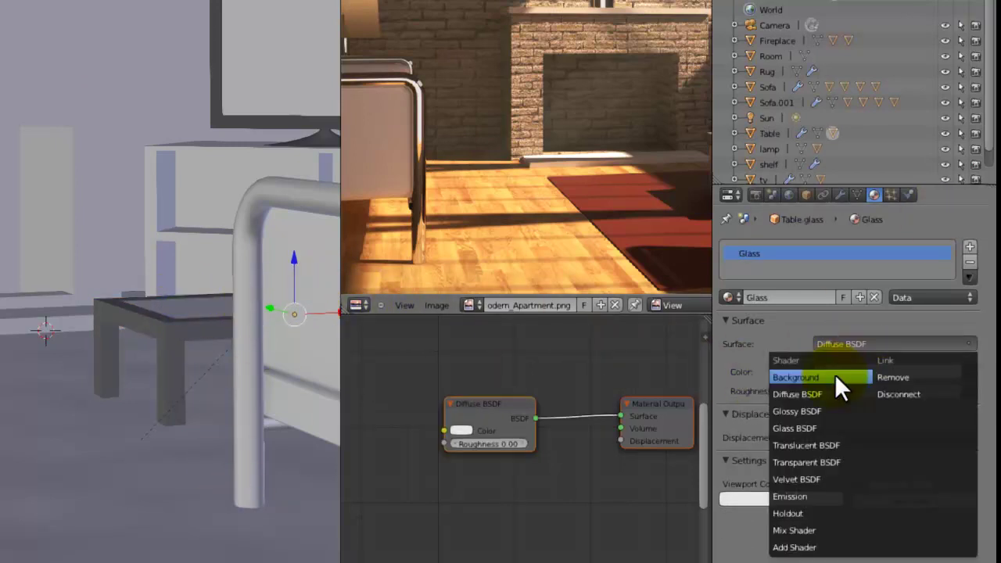
click(832, 428)
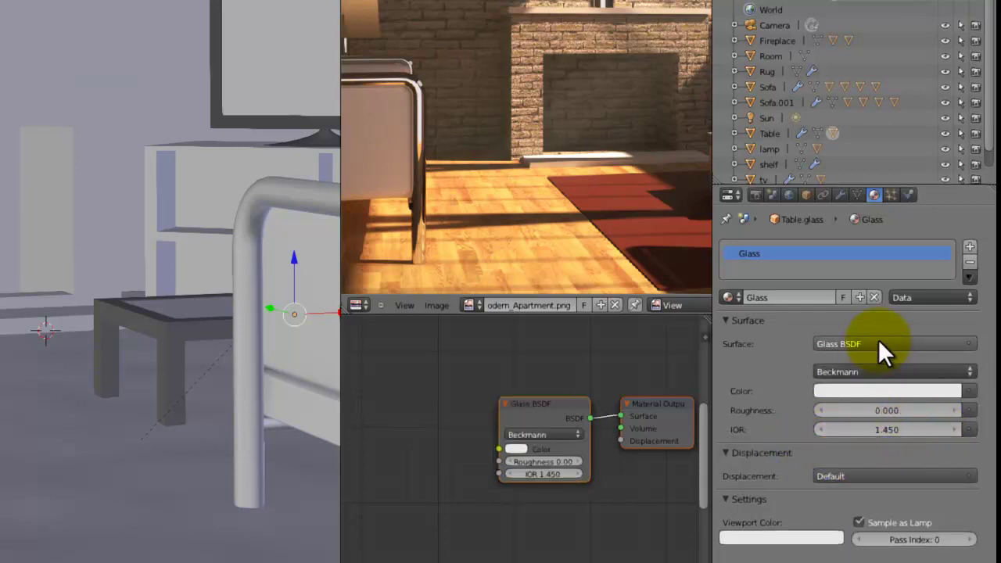
key(ctrl+s)
click(158, 309)
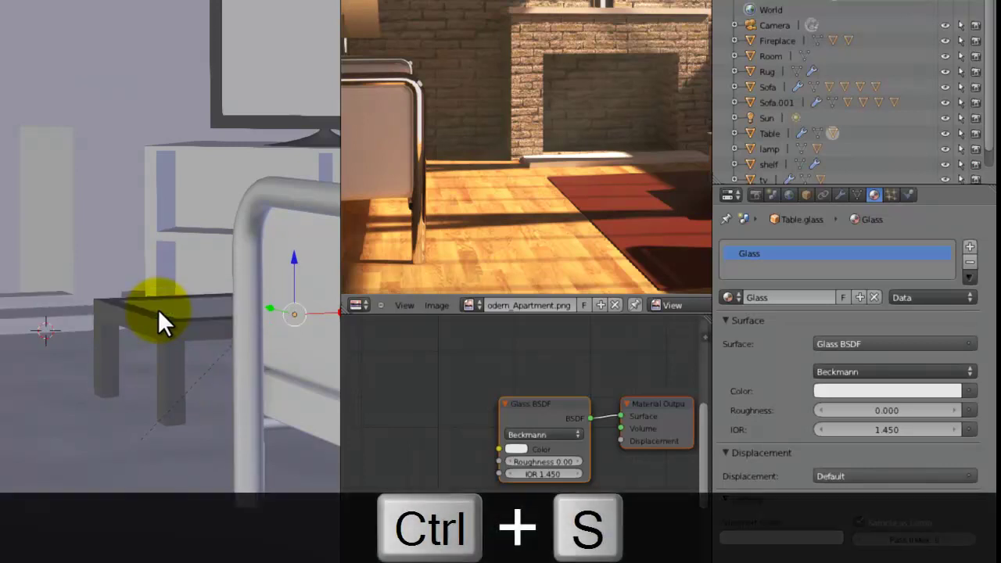
Step: Preview the table area in Rendered shading from the camera view and set the Glass BSDF's IOR to 1.2
key(KP_0)
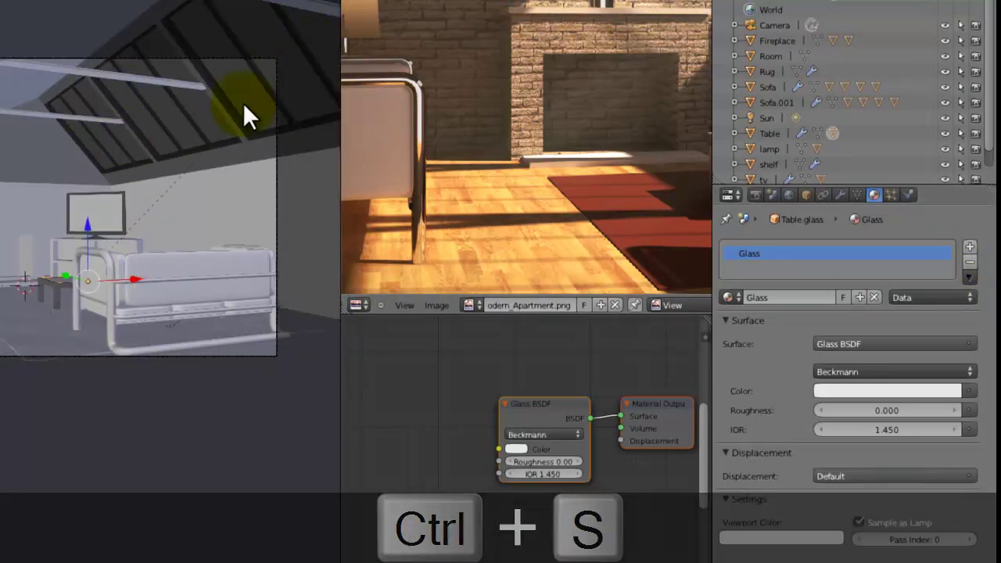
middle_drag(293, 90, 264, 111)
scroll(237, 179, up, 4)
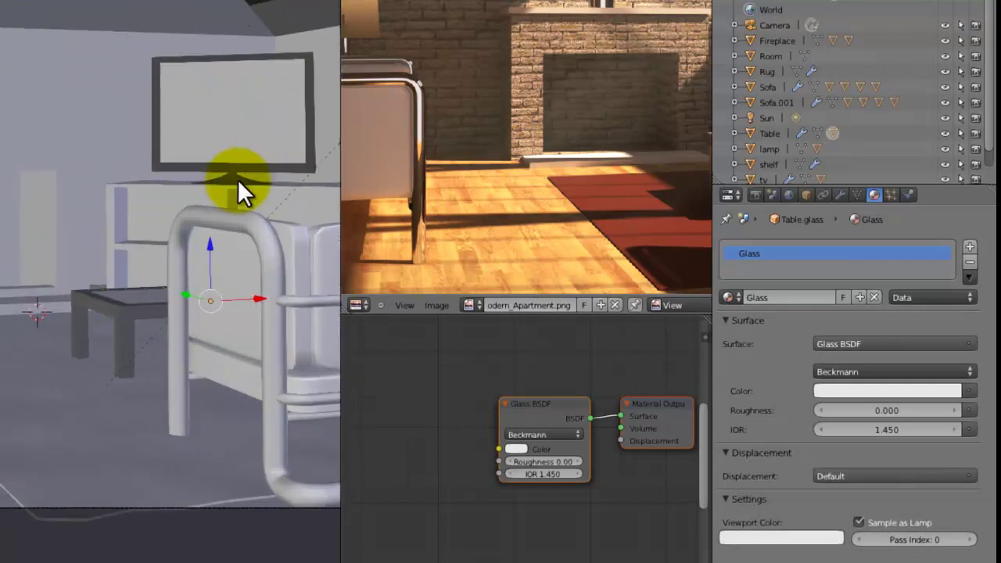
middle_drag(237, 179, 4, 474)
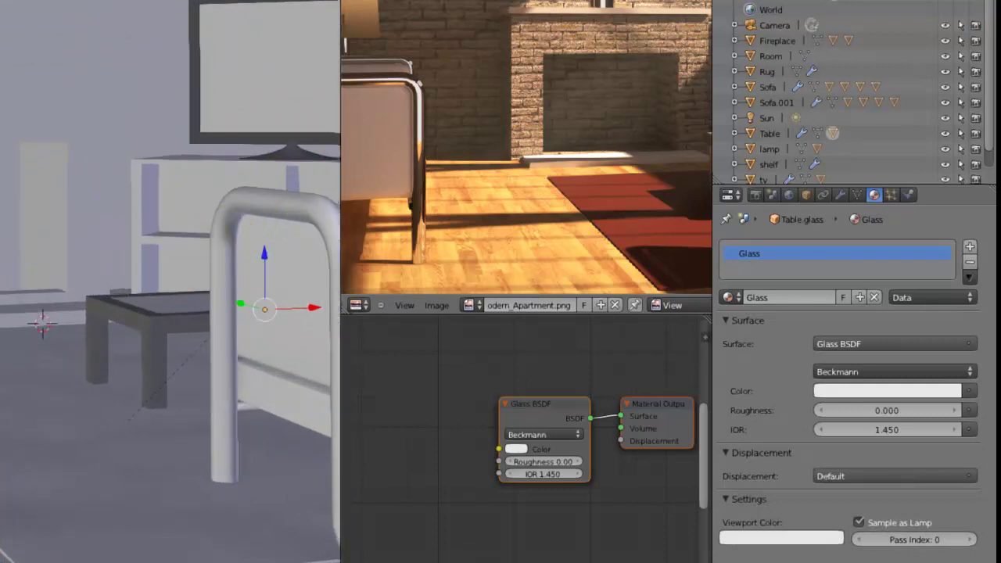
key(z)
click(0, 496)
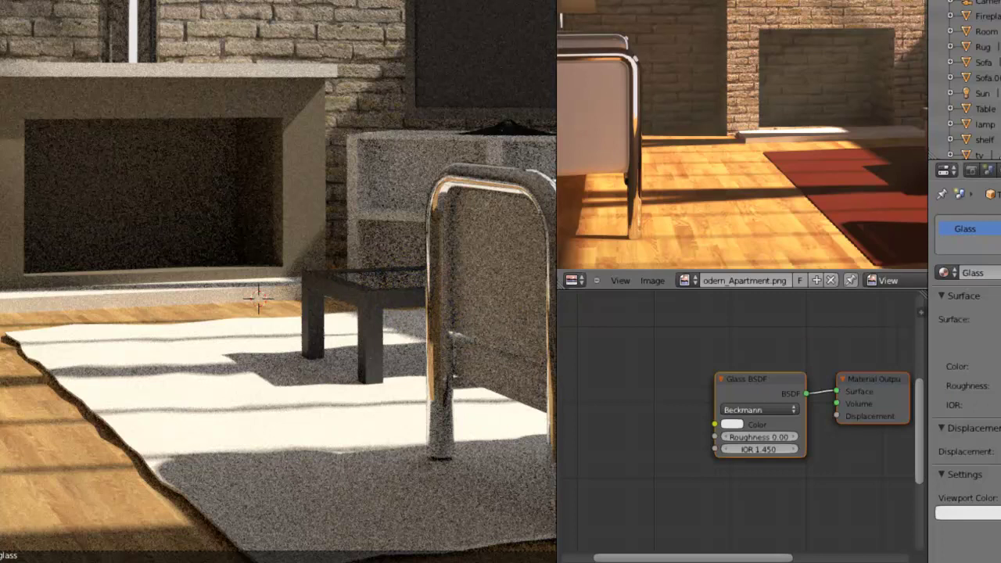
text(1.2)
key(Return)
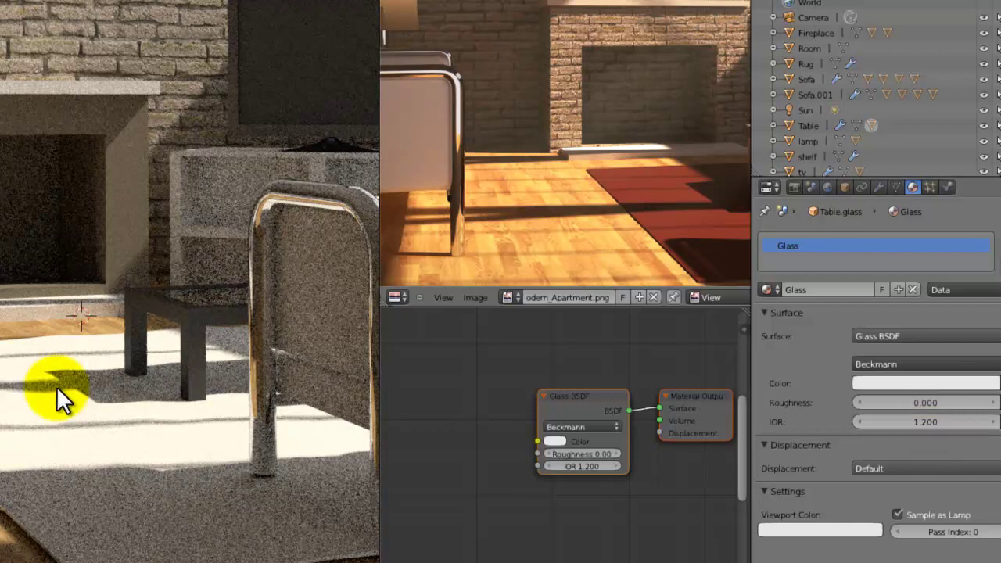
Step: Set the Rug material's diffuse color to dark red (R 0.240, G 0.06607, B 0.05386) and return to Solid shading
right_click(146, 479)
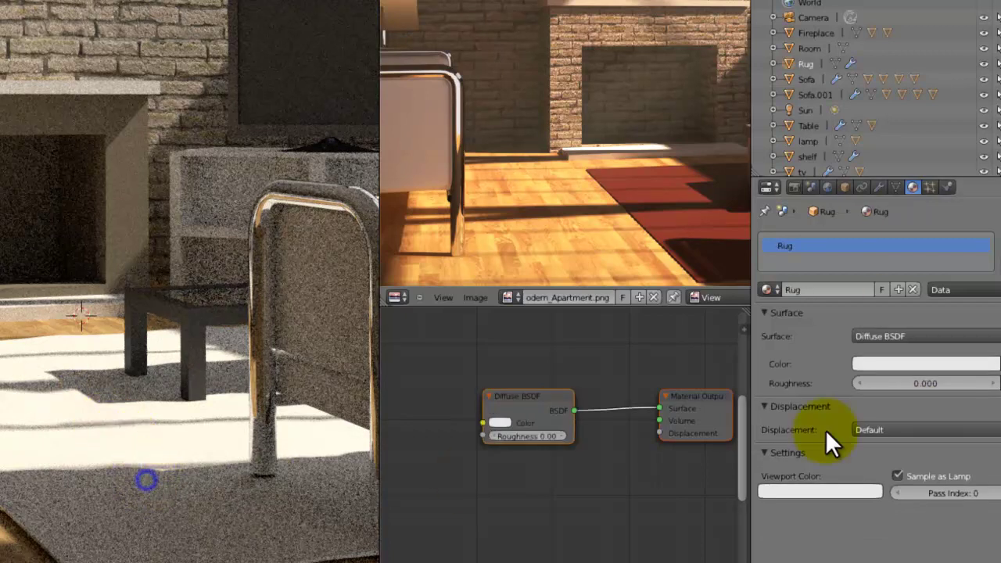
click(877, 362)
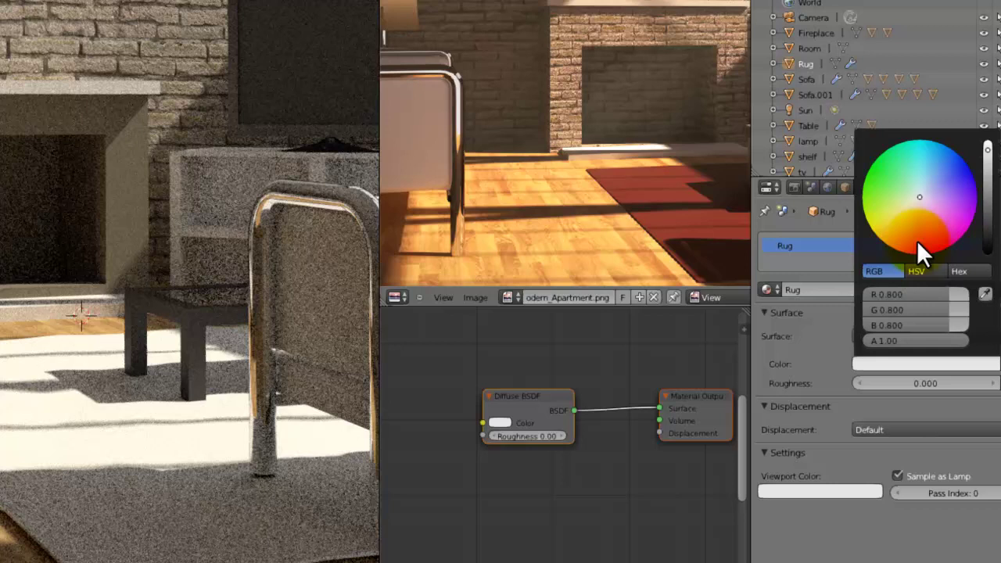
click(917, 241)
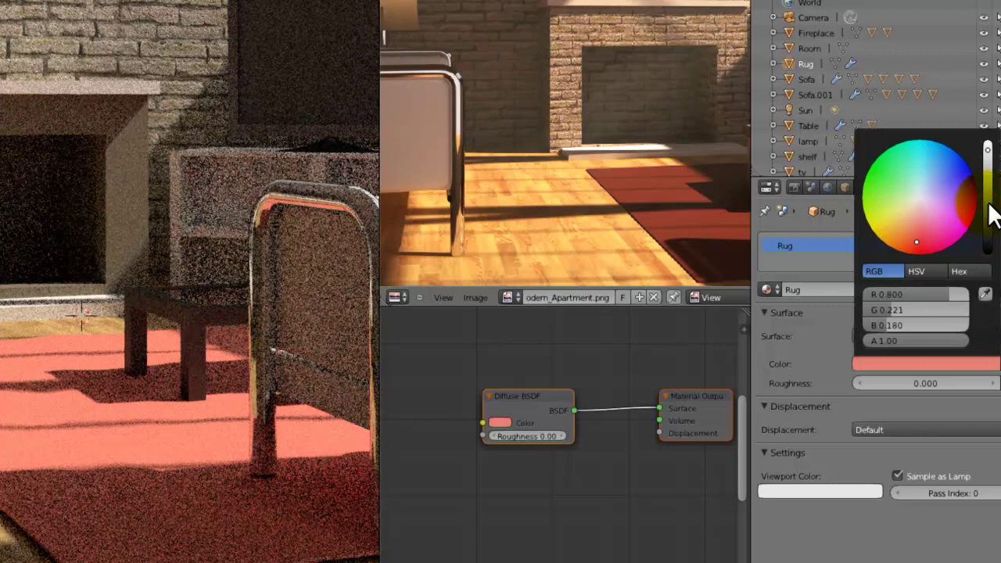
drag(991, 211, 992, 204)
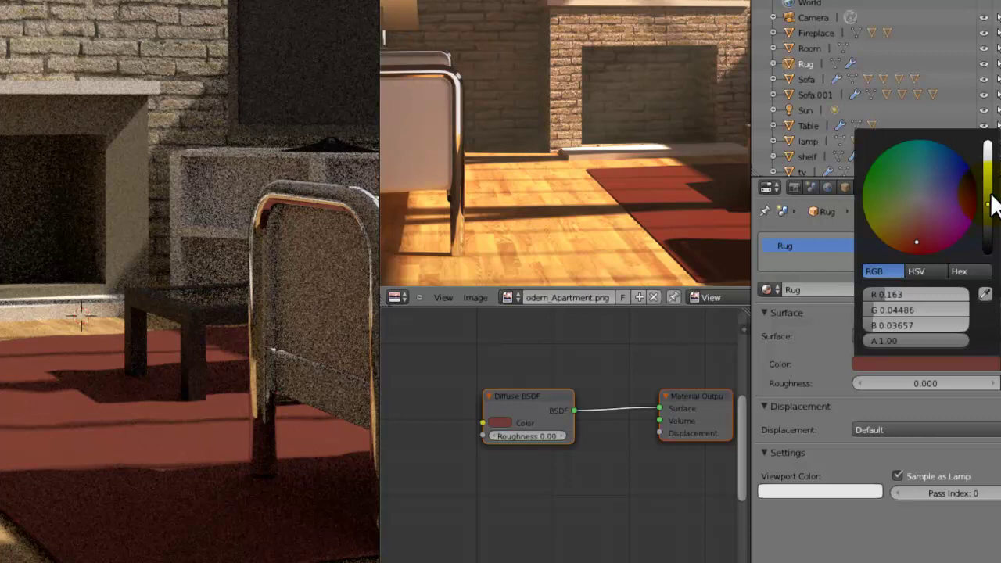
click(990, 197)
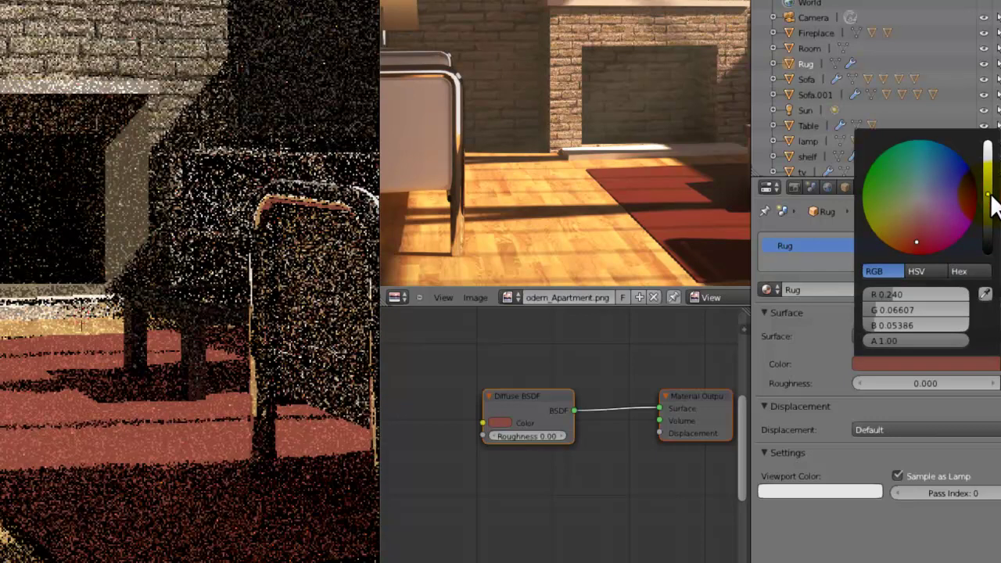
click(968, 533)
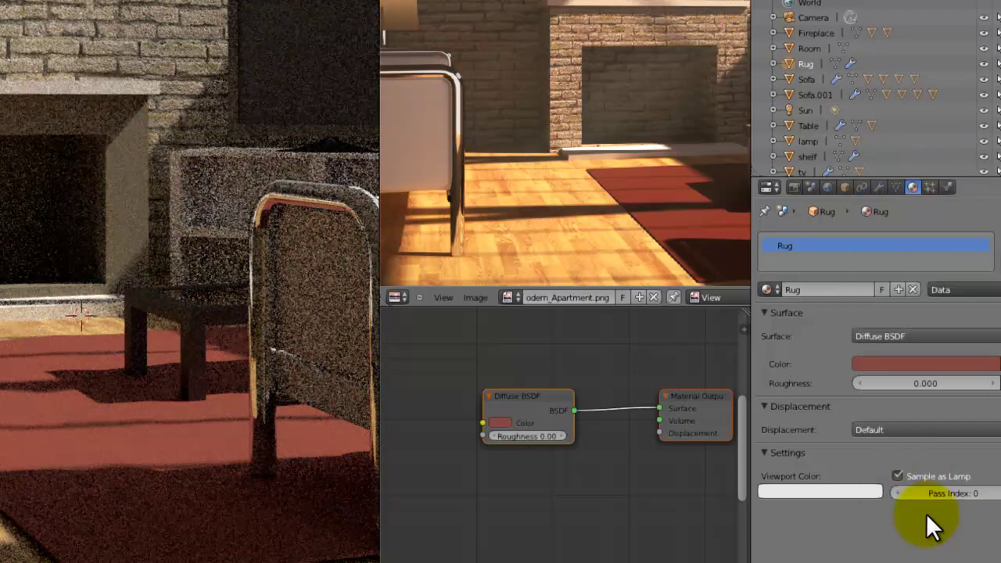
click(926, 513)
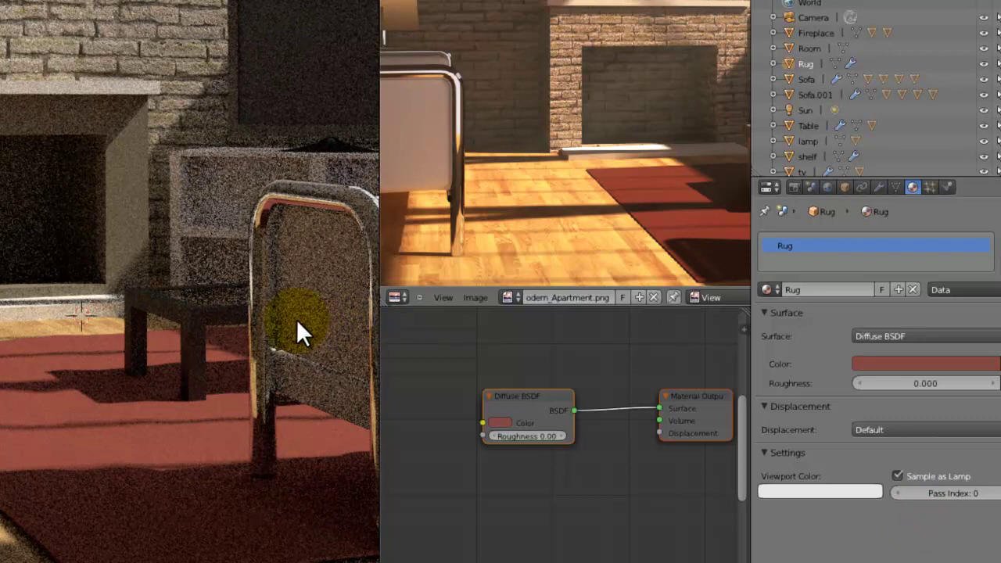
key(shift+z)
Step: Assign the existing Glossy_metal material to the lamp object and save the file over the existing one
scroll(302, 330, down, 5)
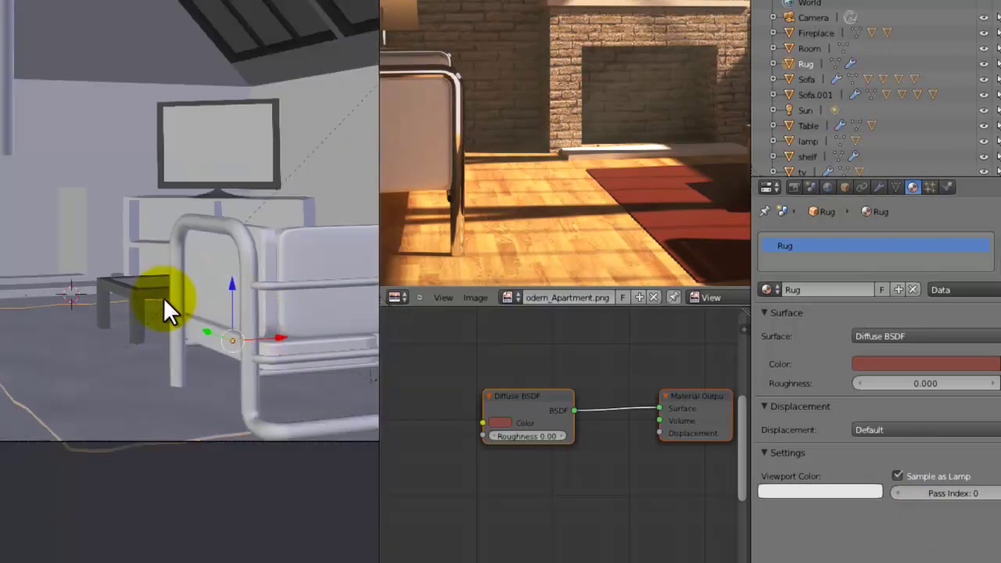
right_click(190, 285)
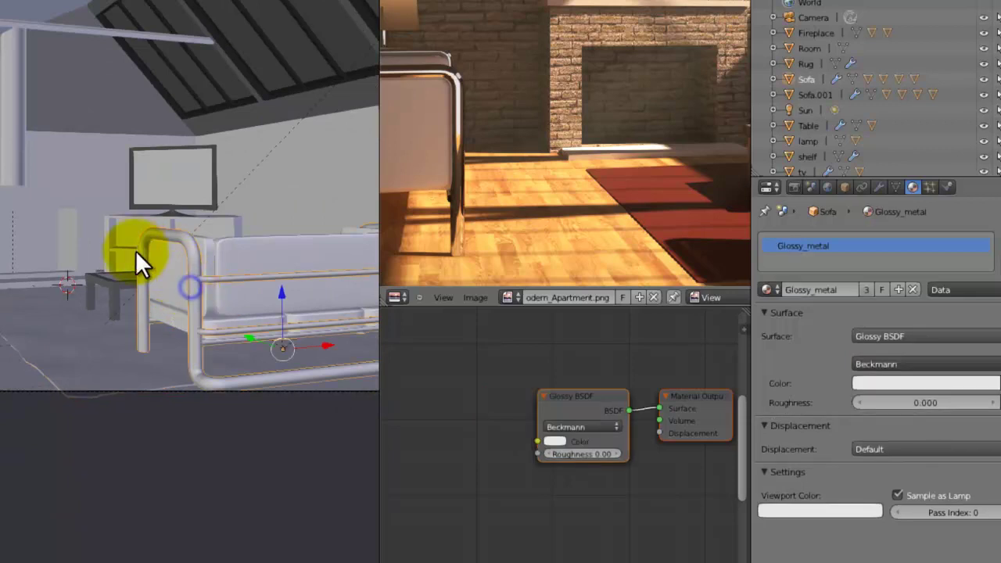
right_click(283, 344)
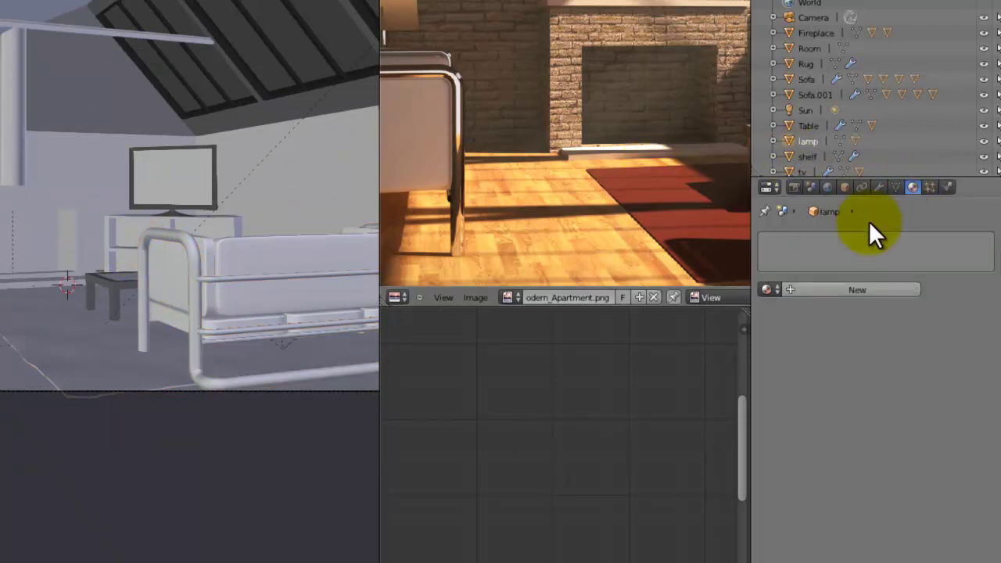
click(766, 289)
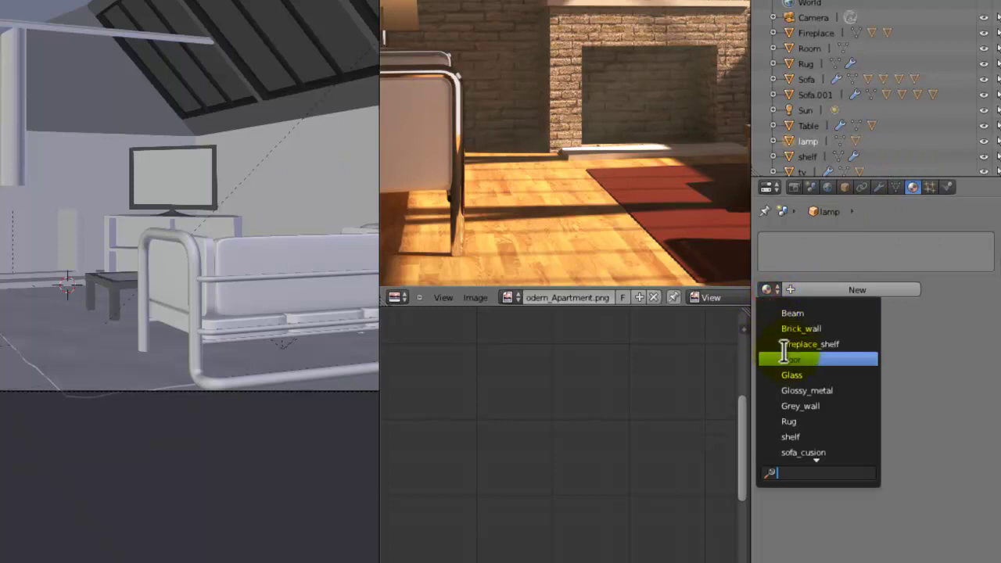
text(glossy)
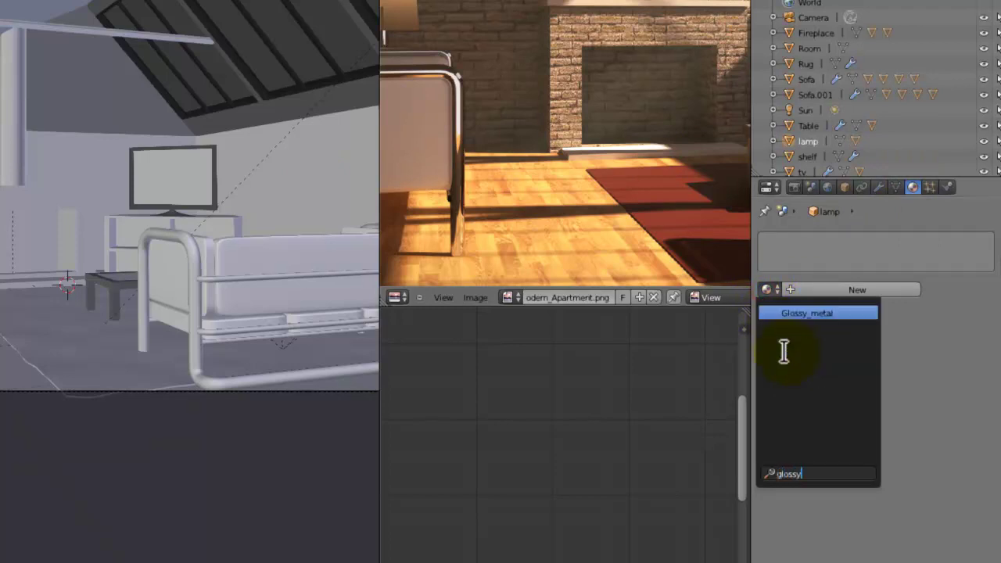
key(Return)
key(ctrl+s)
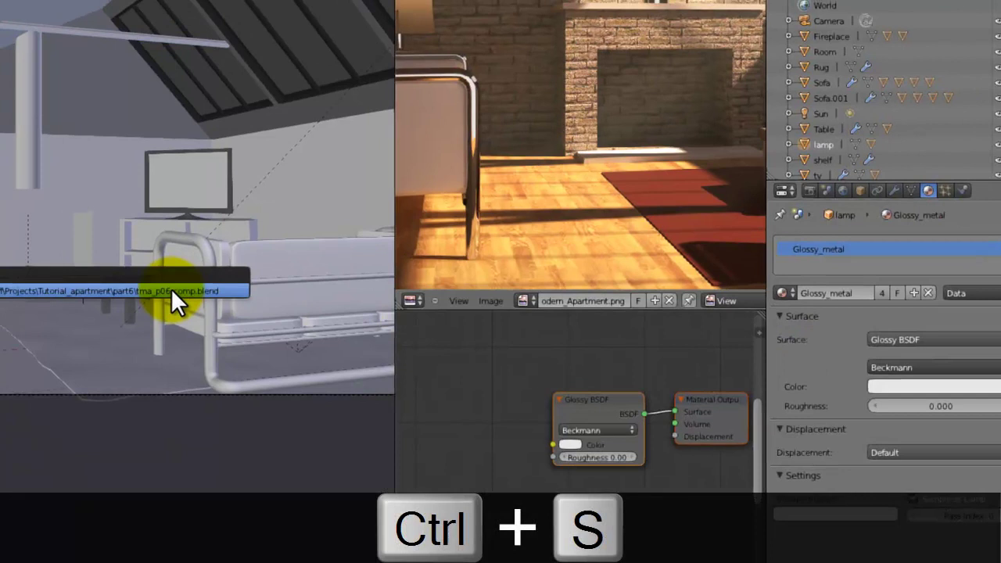
click(161, 287)
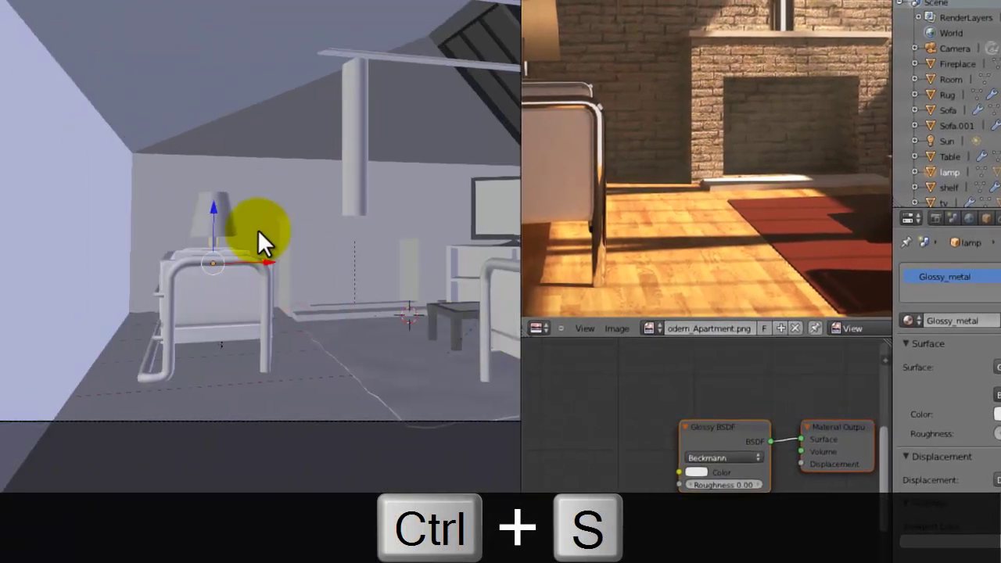
Step: Select the lampshade, save the file over the existing one, and add a new material to the lampshade
right_click(221, 211)
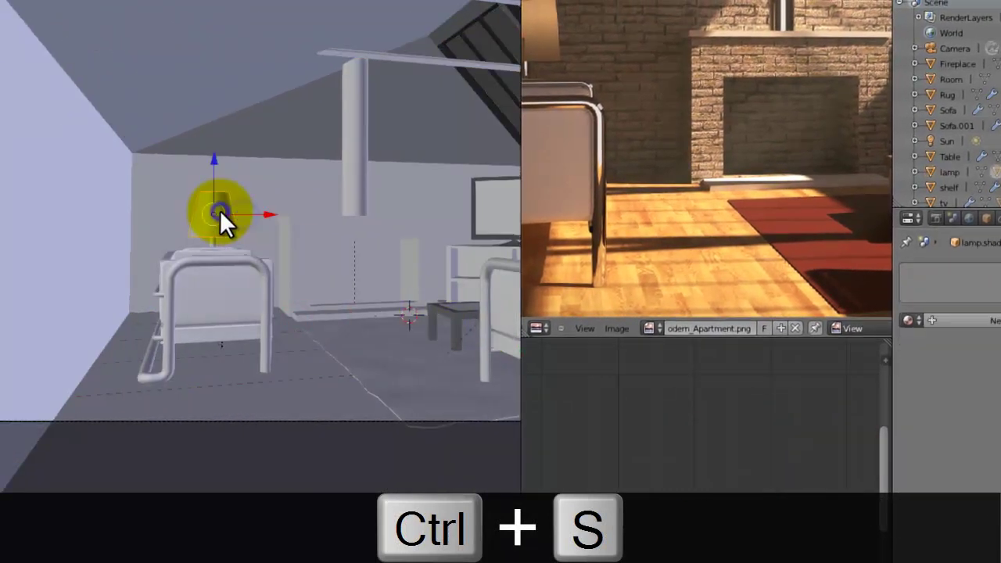
key(ctrl+s)
click(220, 210)
scroll(411, 246, up, 5)
scroll(452, 249, up, 2)
shift+middle_drag(451, 248, 390, 351)
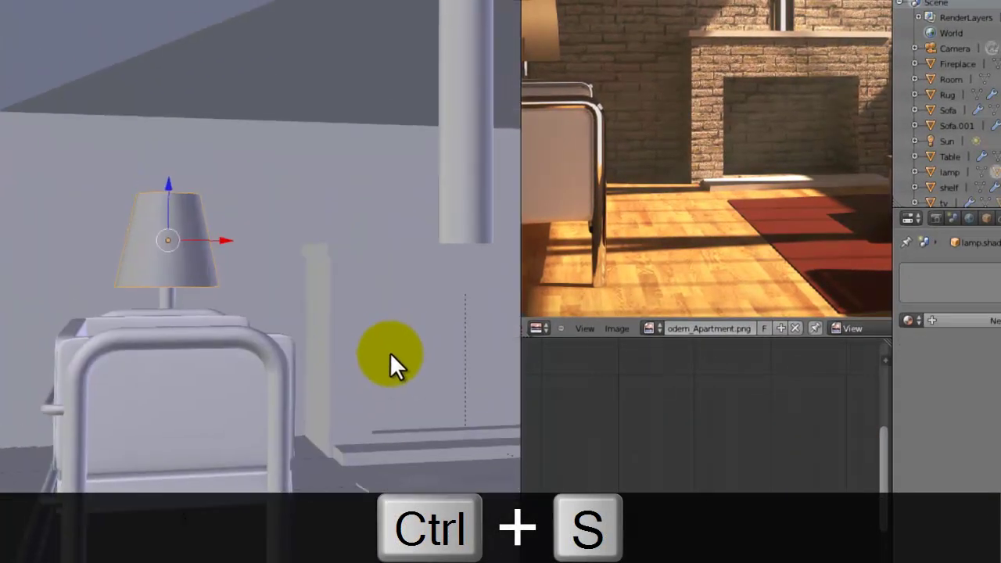
scroll(394, 345, up, 1)
click(987, 321)
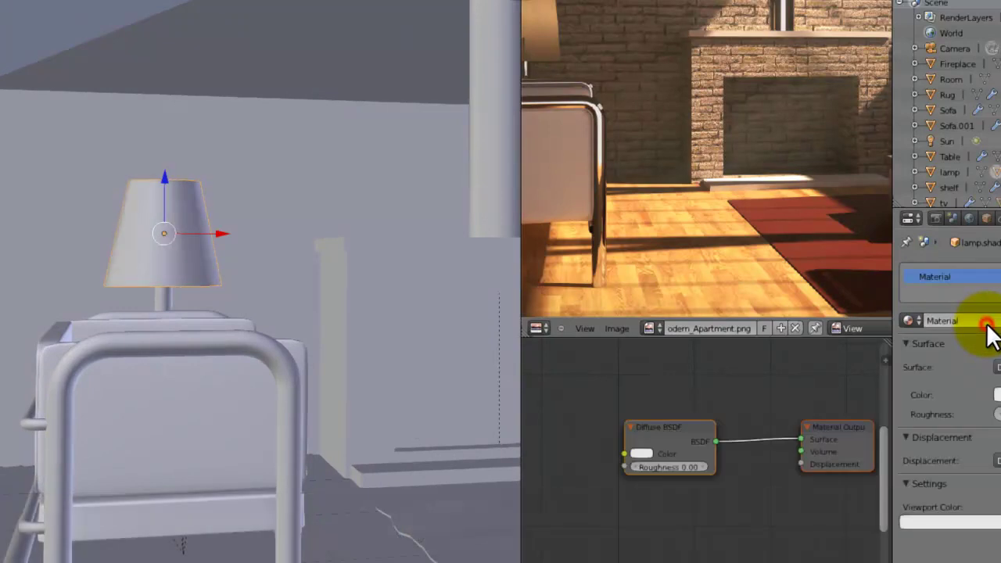
Step: Rename the lampshade's material to lamp_shade and save the file over the existing one
text(lamp.shade)
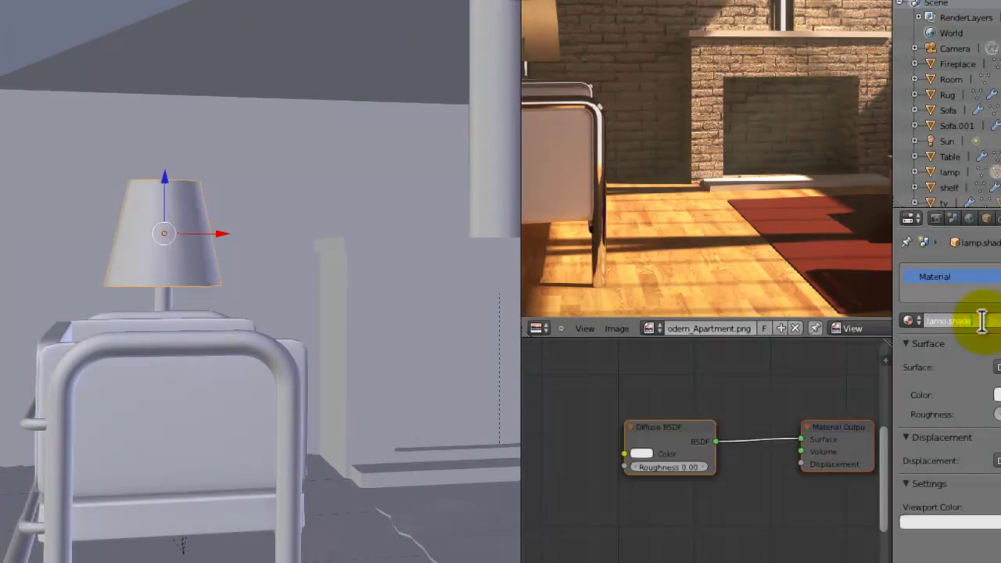
key(Return)
key(ctrl+s)
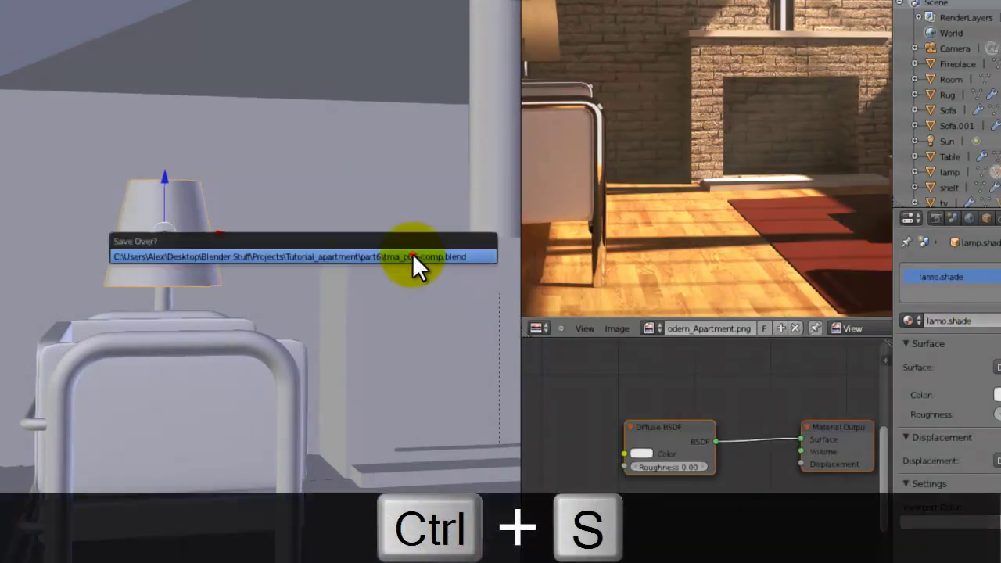
click(413, 253)
click(944, 320)
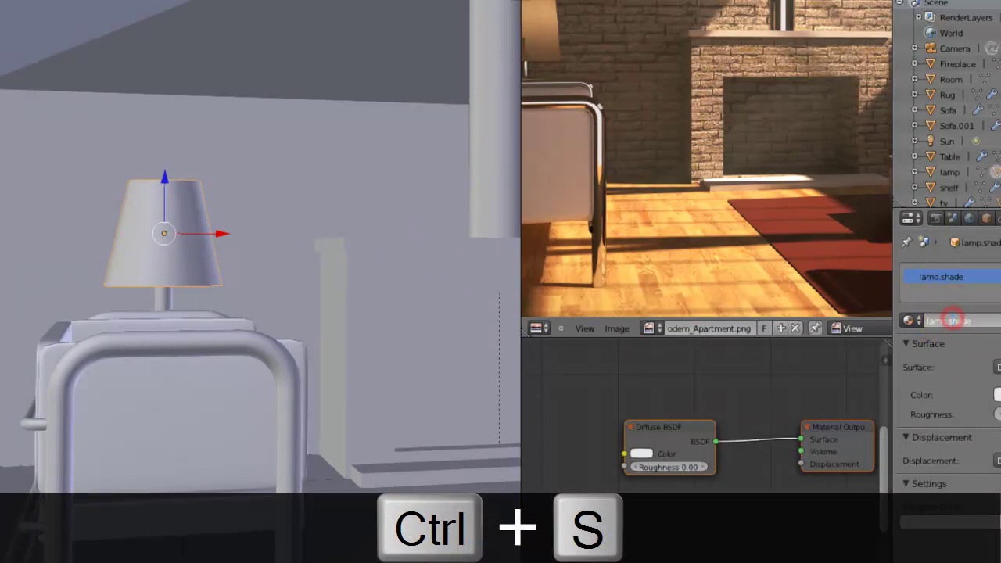
text(_)
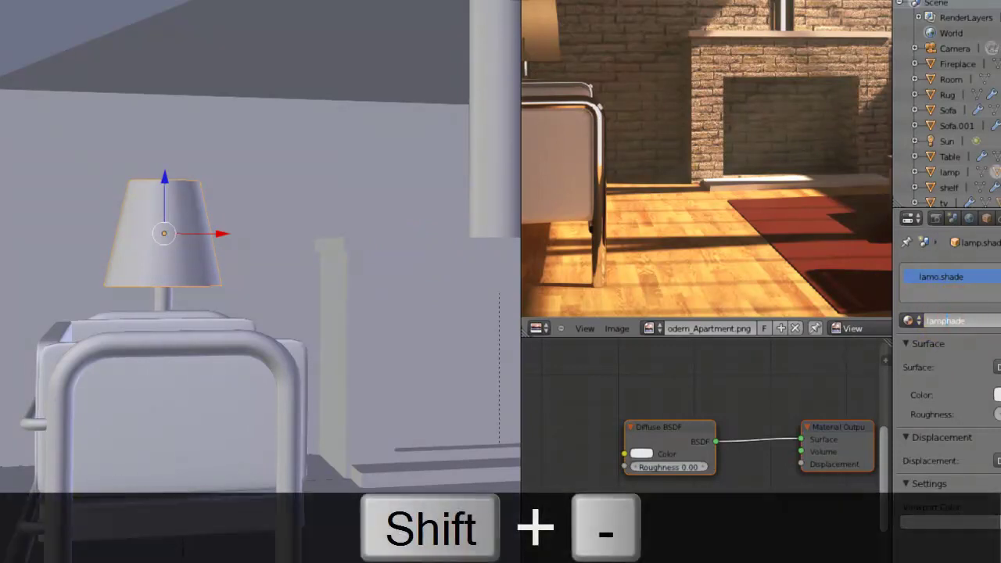
key(Return)
key(ctrl+s)
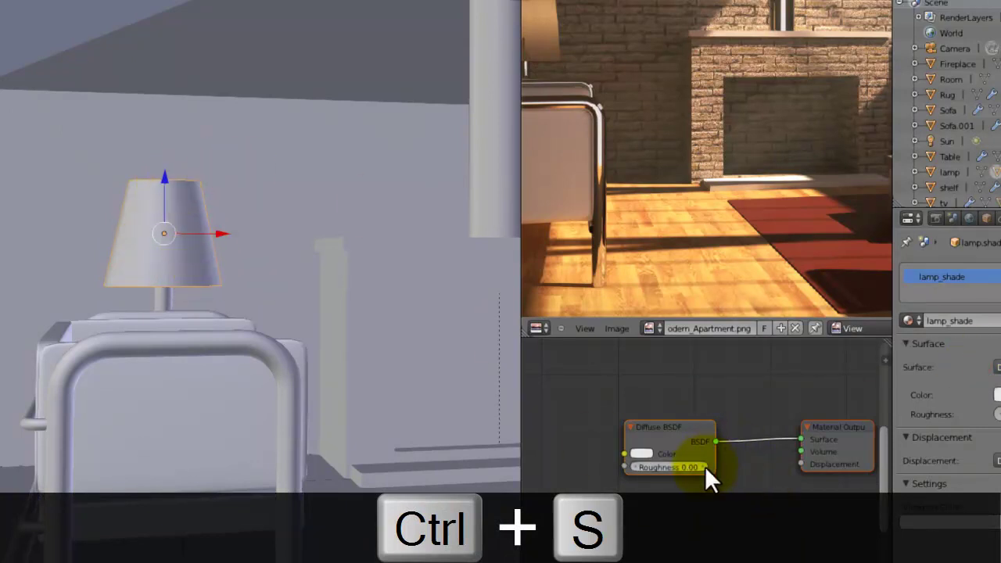
Step: In an enlarged node editor, move the Diffuse BSDF away from the Material Output, set its color to muted beige, and save
key(shift+space)
drag(423, 213, 179, 166)
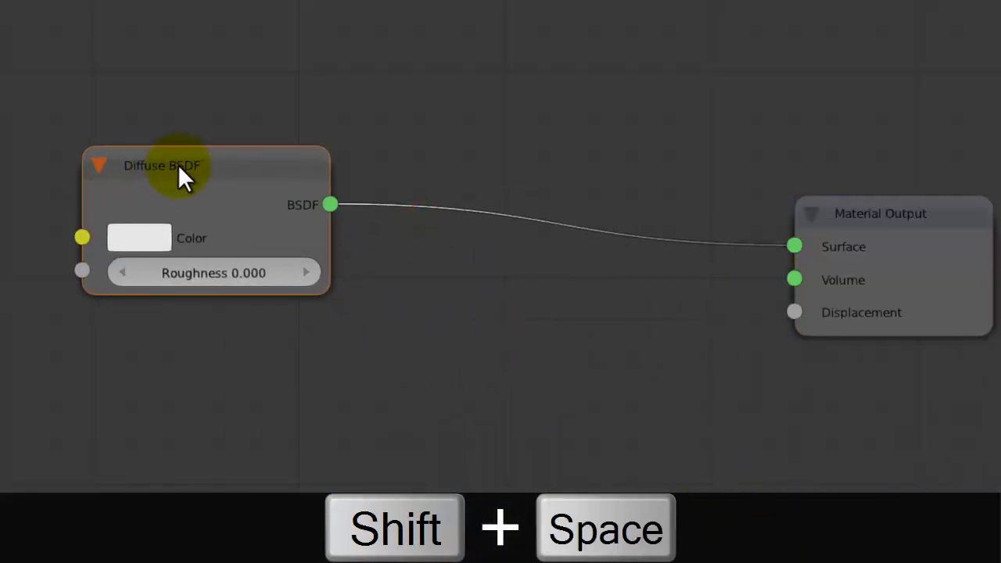
click(157, 234)
mouse_move(246, 392)
mouse_down()
mouse_move(194, 450)
mouse_move(211, 445)
mouse_up()
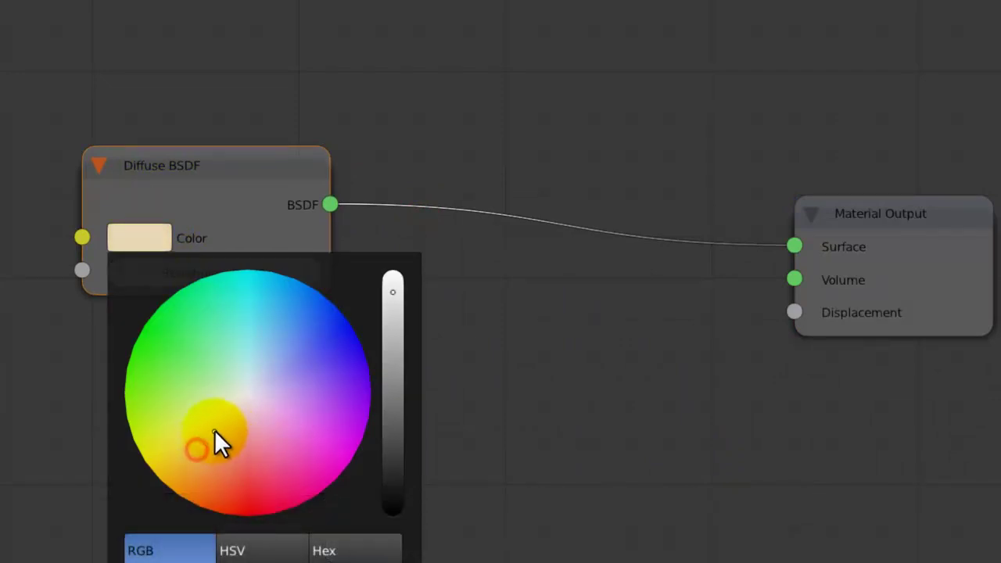
drag(392, 294, 388, 349)
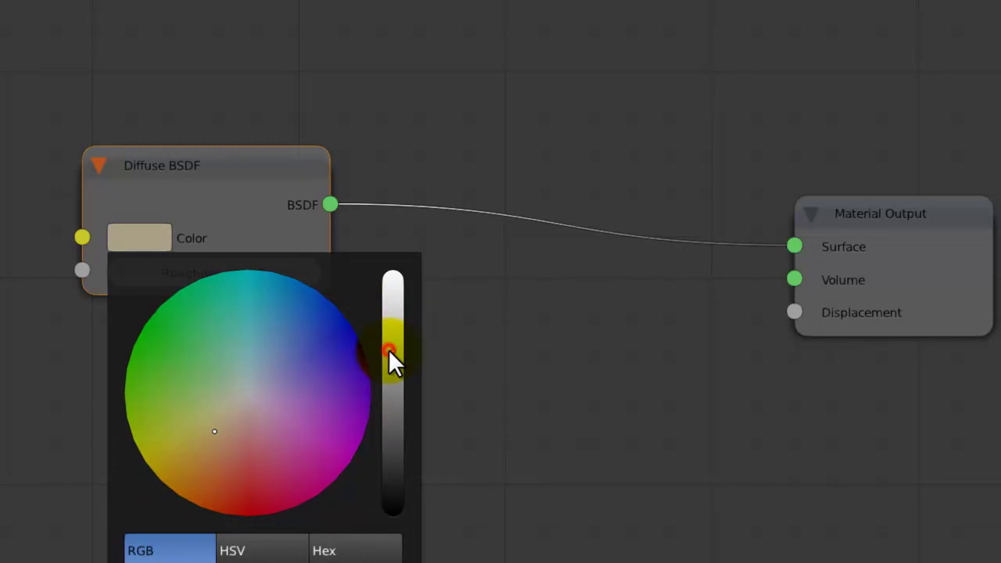
click(264, 198)
key(ctrl+s)
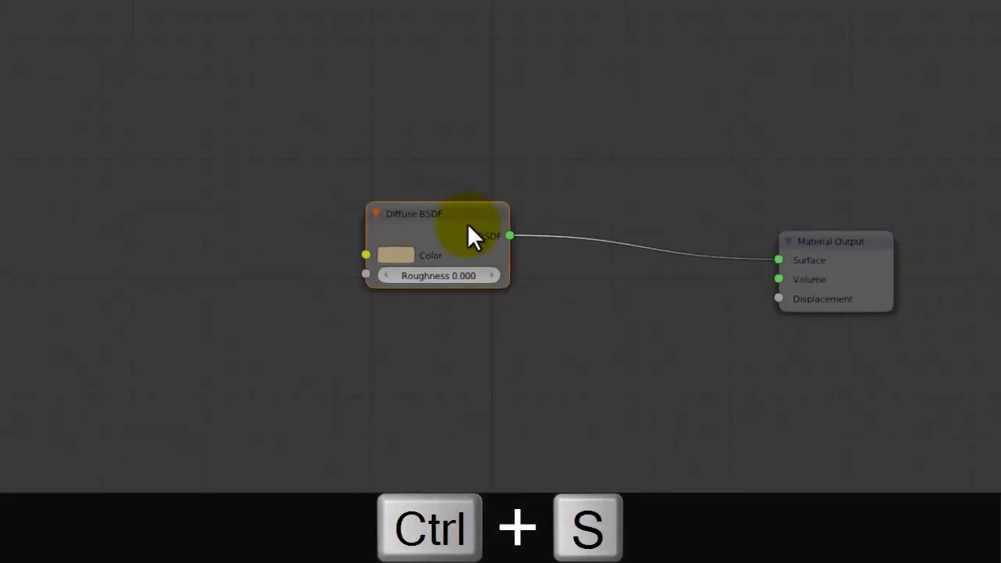
Step: Add a Translucent BSDF node below the Diffuse BSDF in the lamp_shade material
key(shift+a)
mouse_move(463, 310)
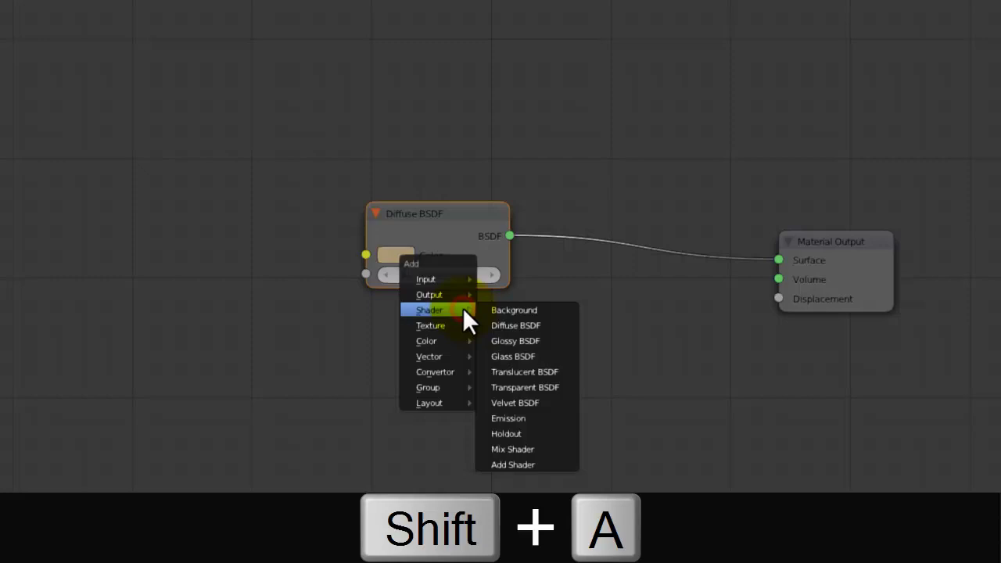
click(546, 373)
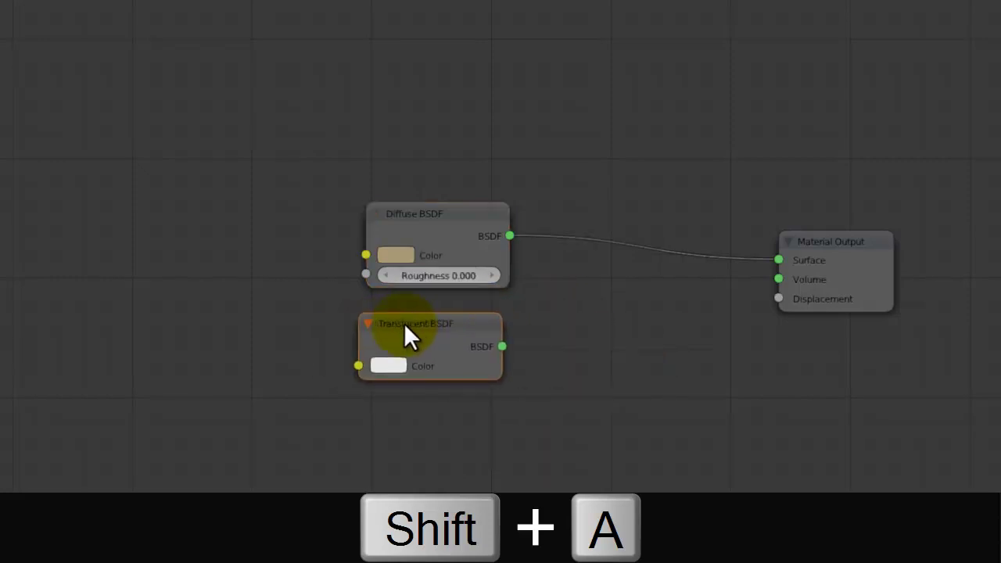
click(404, 327)
key(shift+a)
mouse_move(541, 320)
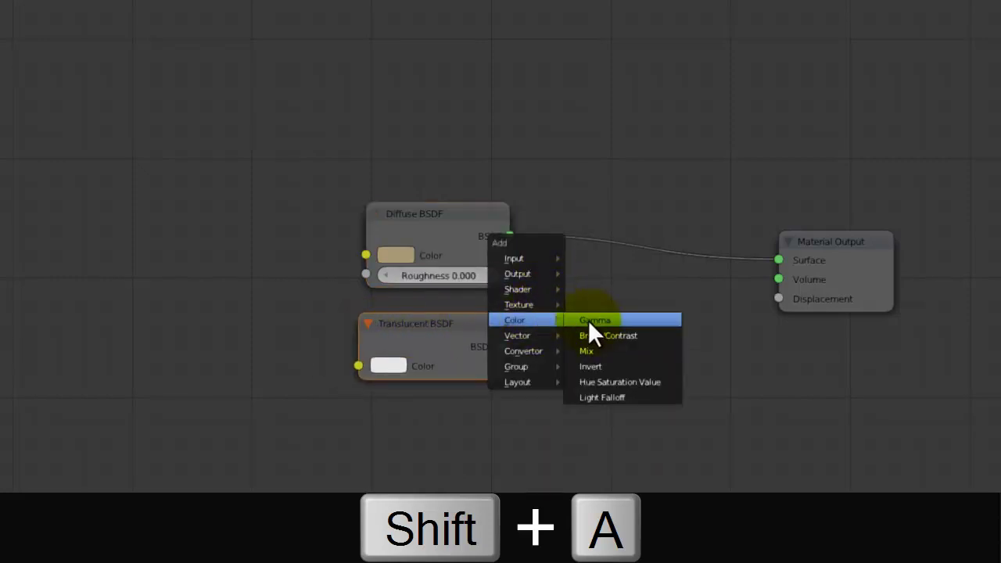
click(598, 349)
click(636, 358)
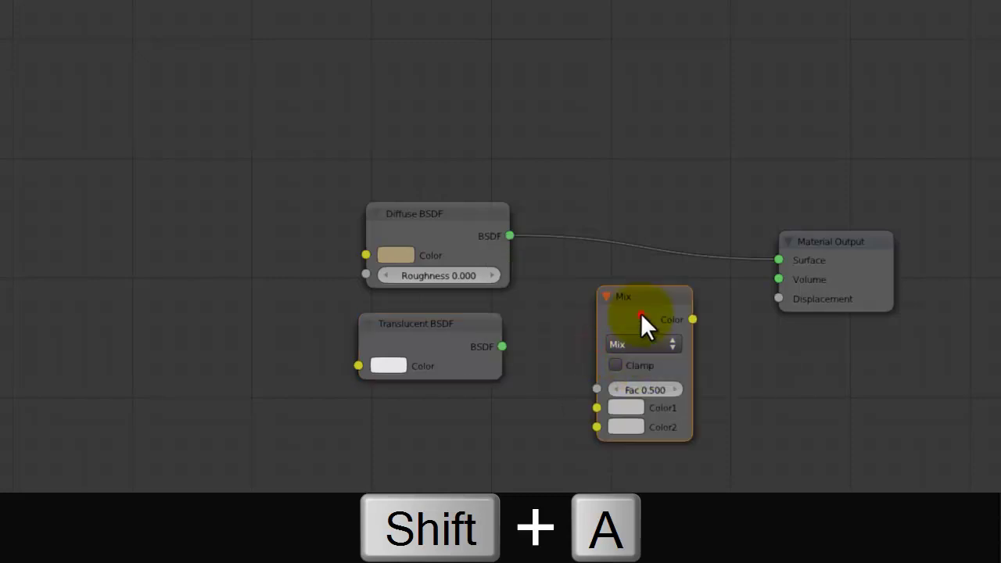
key(ctrl+z)
Step: Insert a Mix Shader between the Diffuse BSDF and Material Output, connect the Translucent BSDF to its second Shader input, and save
key(shift+a)
mouse_move(625, 283)
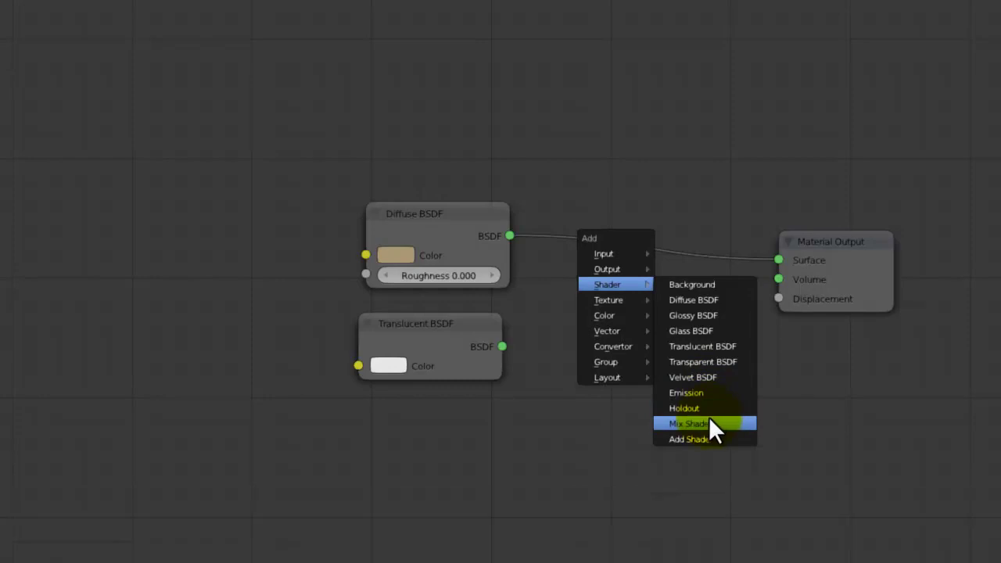
click(708, 420)
click(652, 252)
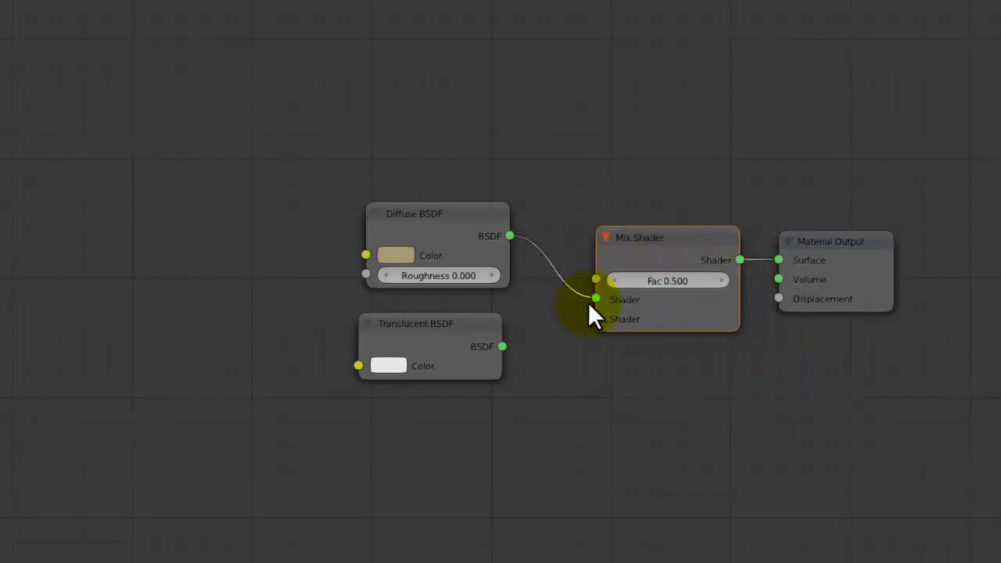
drag(579, 319, 596, 317)
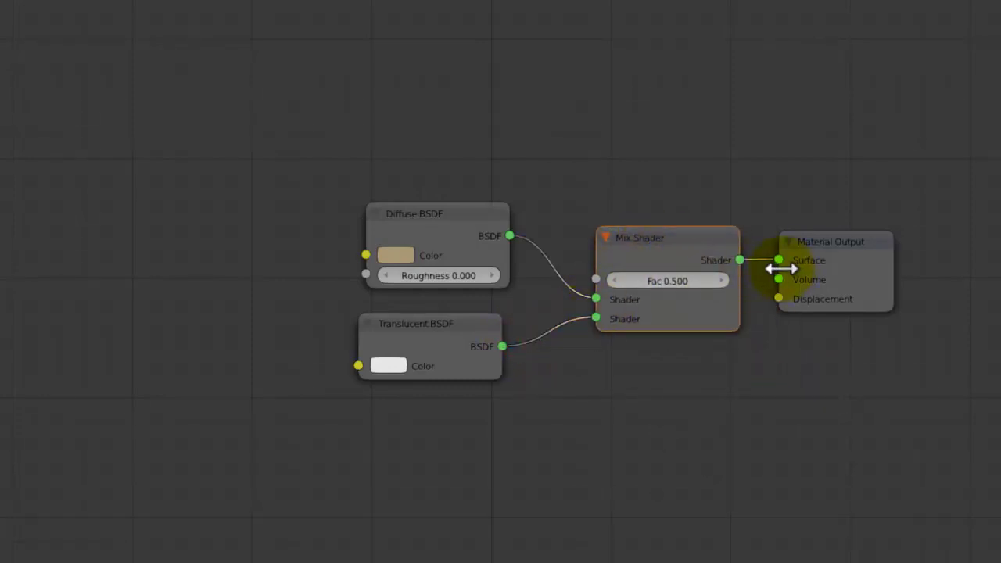
key(shift+space)
key(ctrl+s)
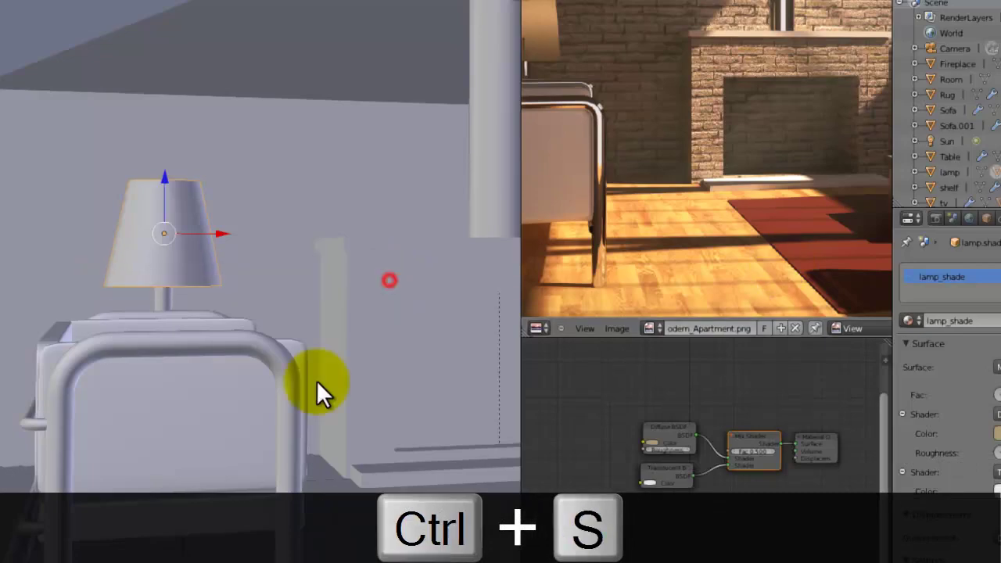
click(186, 518)
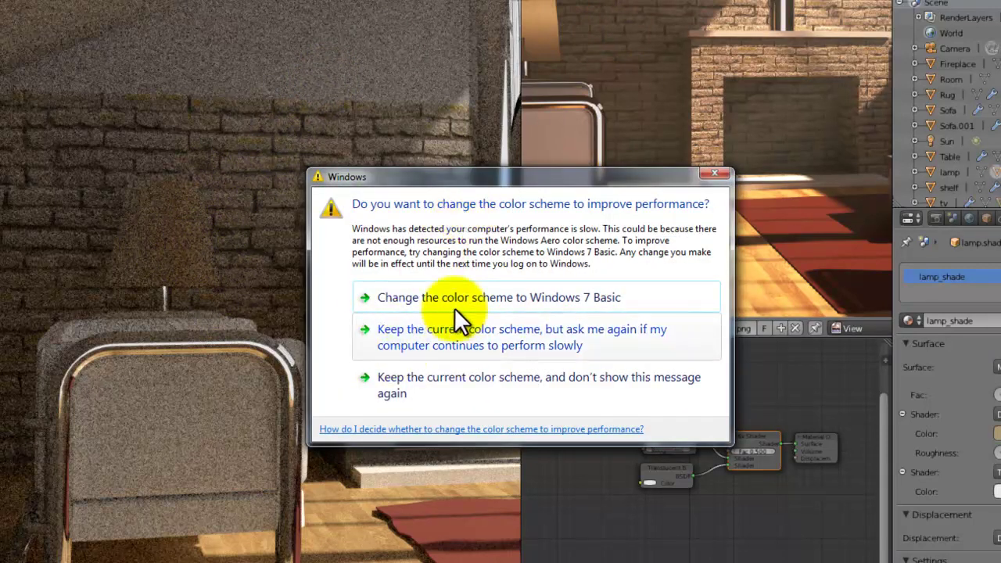
Step: Keep the current Windows color scheme when asked, return the viewport to Solid shading, and save the file over the existing one
click(481, 335)
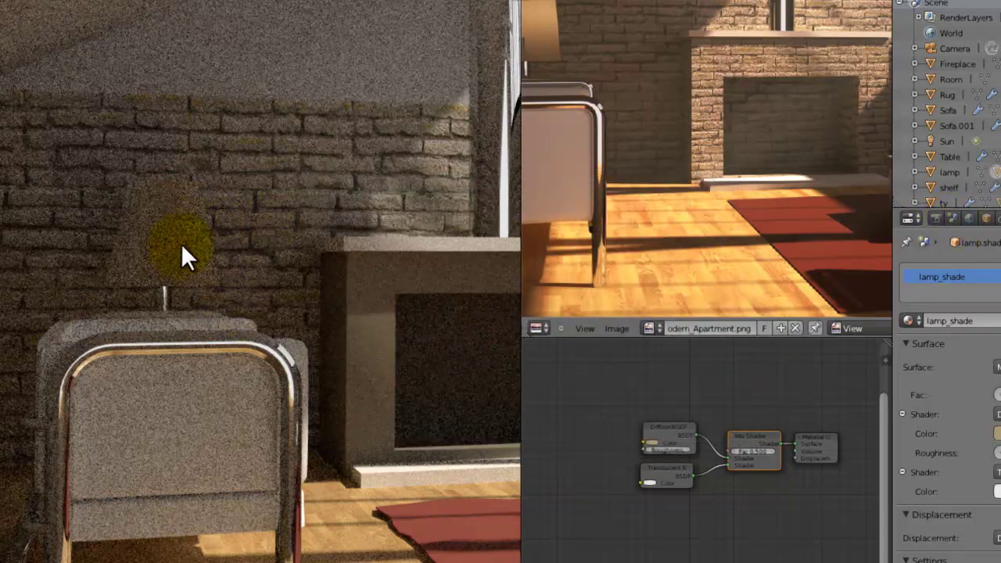
key(shift+z)
key(ctrl+s)
click(326, 305)
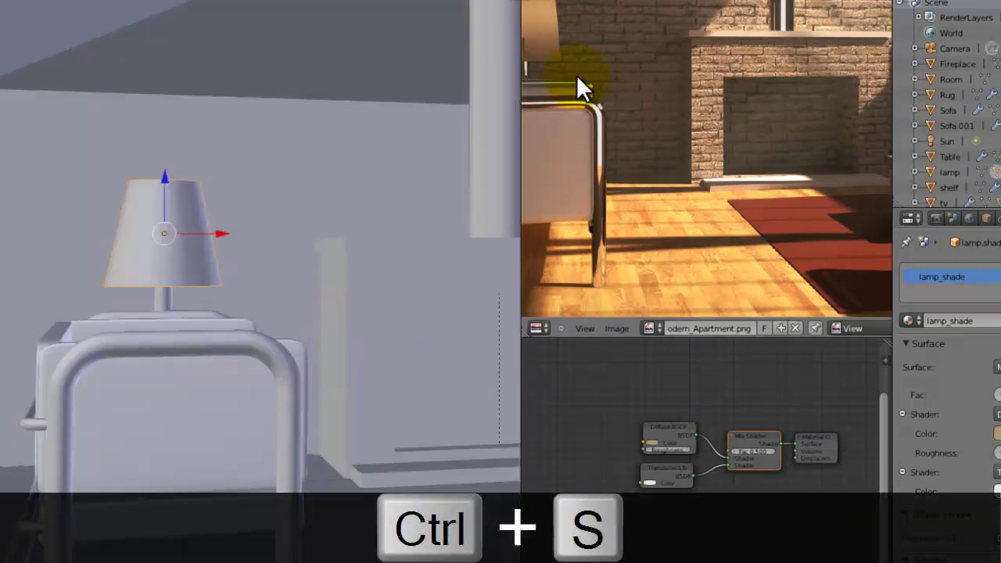
middle_drag(323, 272, 281, 299)
key(ctrl+s)
click(221, 252)
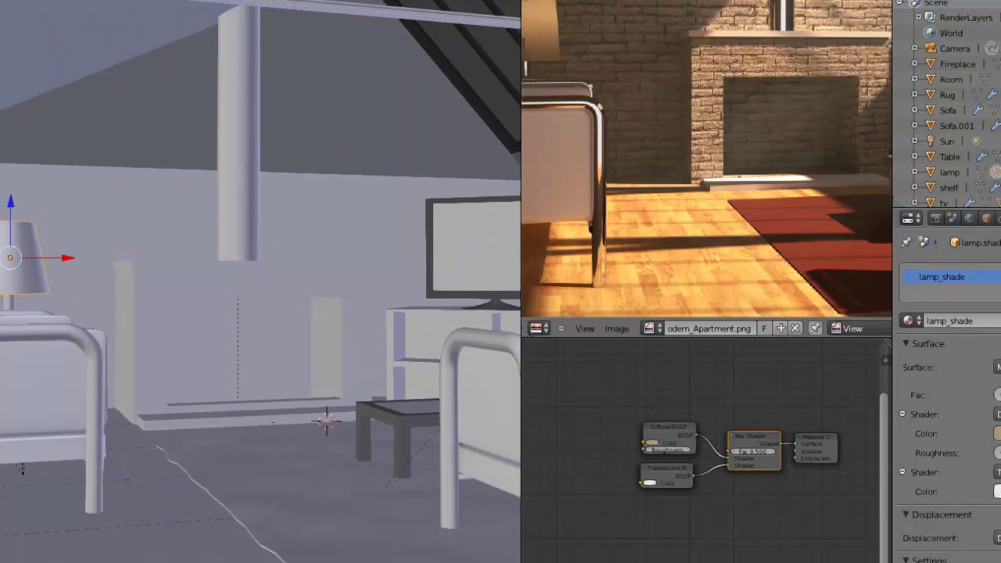
Step: Select the fireplace, enter Edit Mode on its mesh, and save the file over the existing one
right_click(151, 320)
key(Tab)
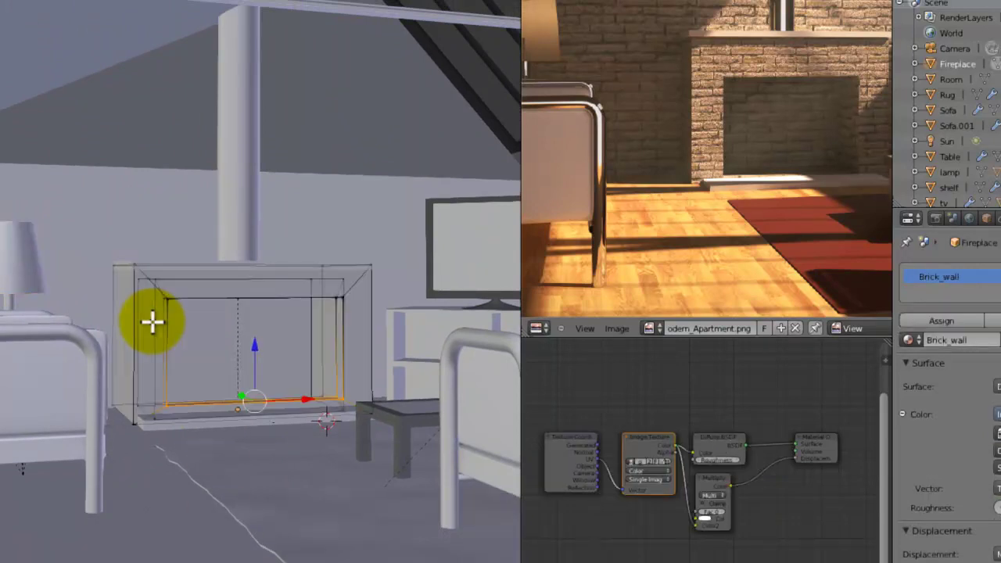
key(Tab)
scroll(152, 319, up, 6)
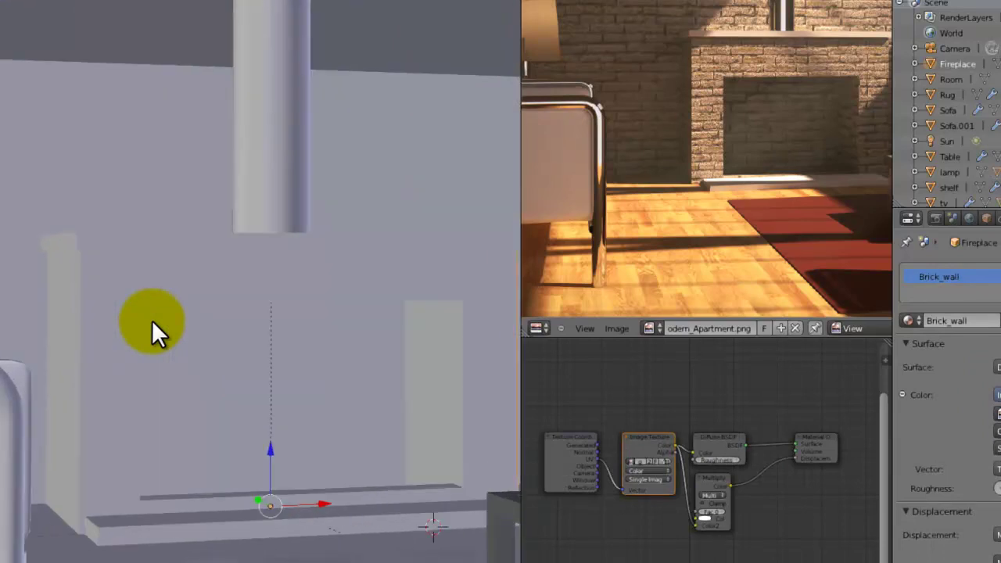
right_click(145, 229)
right_click(140, 407)
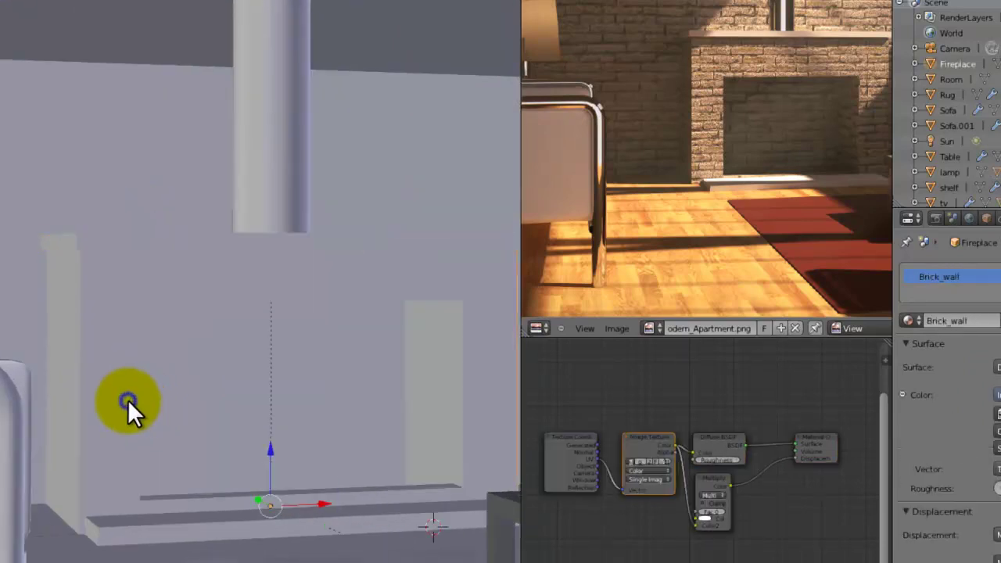
key(Tab)
key(ctrl+s)
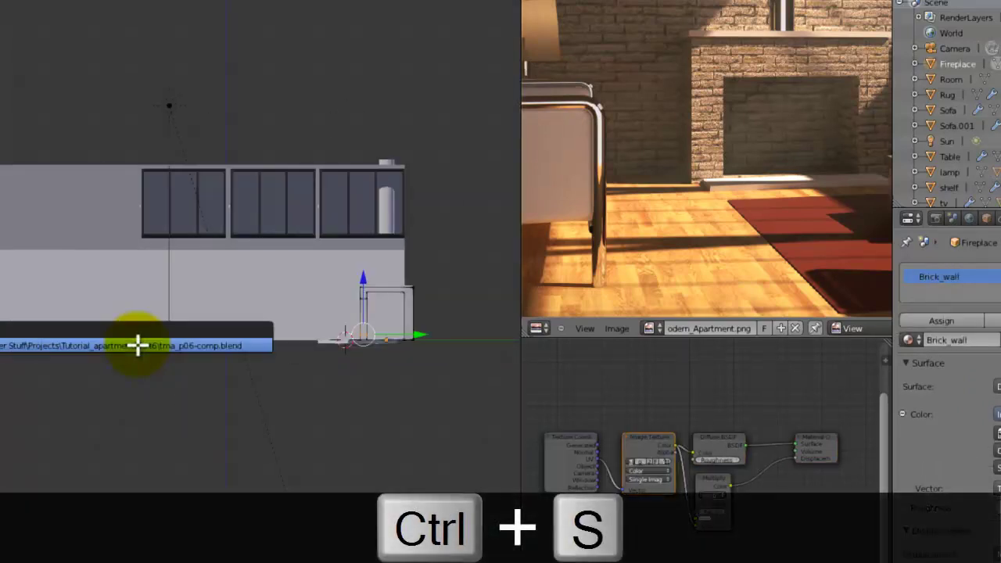
click(137, 344)
Step: Isolate the fireplace in local view and save the file over the existing one
middle_drag(255, 208, 257, 336)
scroll(284, 243, up, 4)
middle_drag(78, 279, 174, 286)
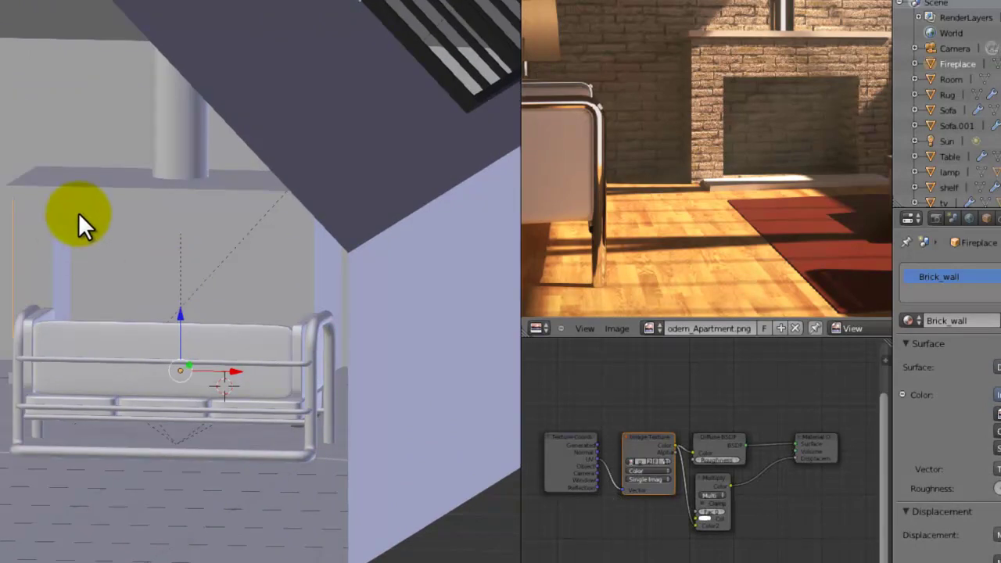
key(KP_Divide)
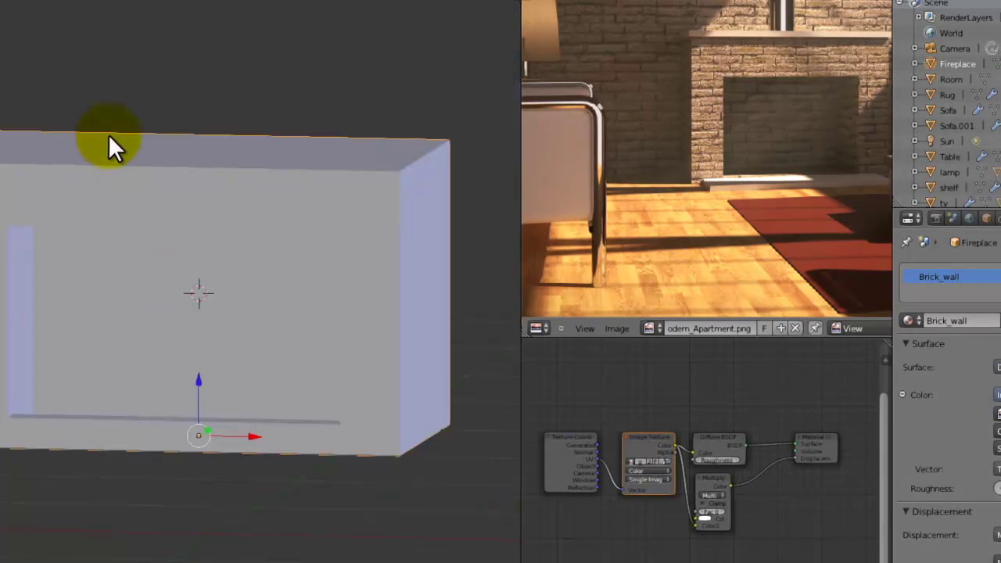
scroll(267, 367, down, 4)
middle_drag(267, 368, 273, 397)
key(ctrl+s)
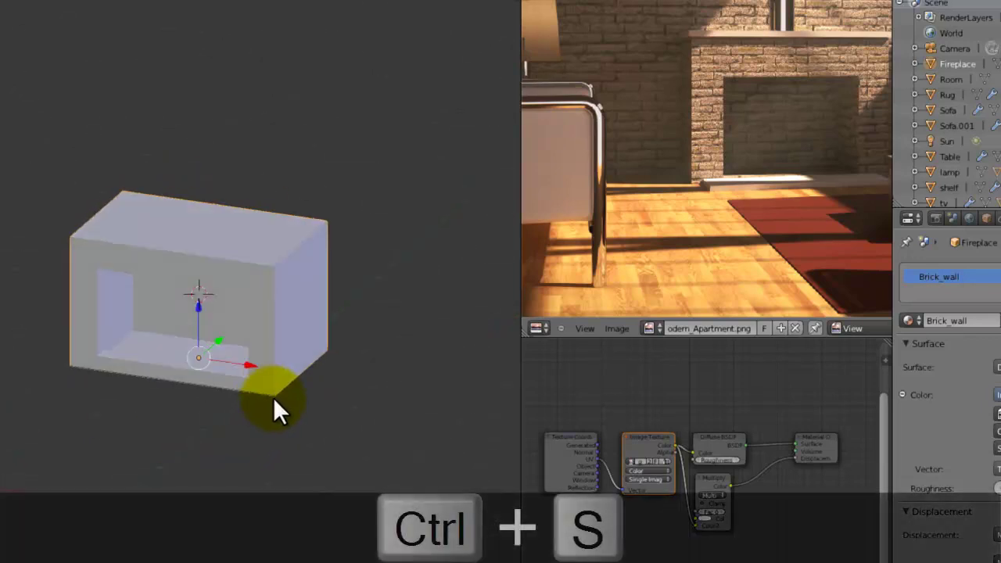
click(271, 395)
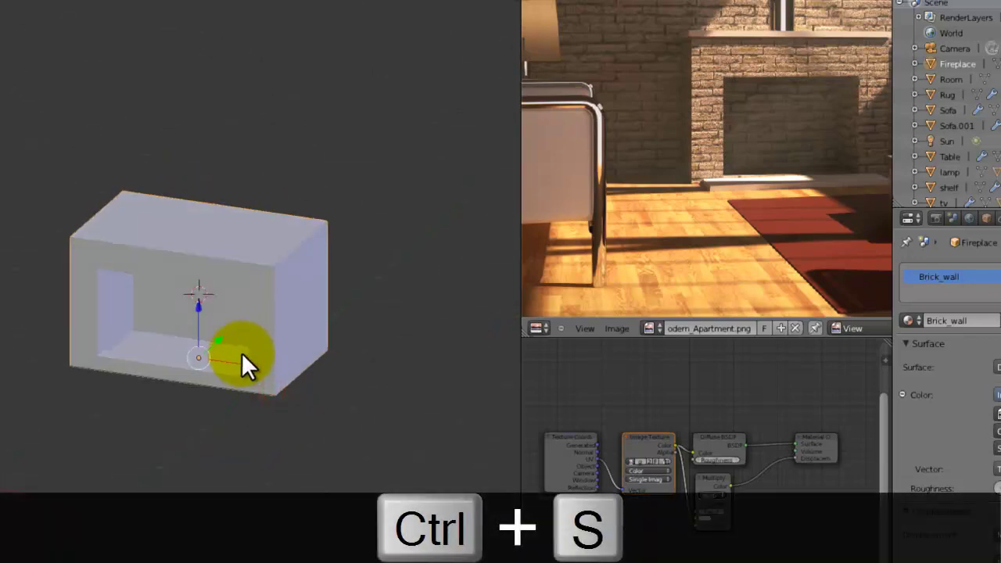
Step: Enter Edit Mode on the fireplace, select its large back face, and mark the face's edges as a seam
key(Tab)
key(KP_1)
middle_drag(247, 294, 150, 335)
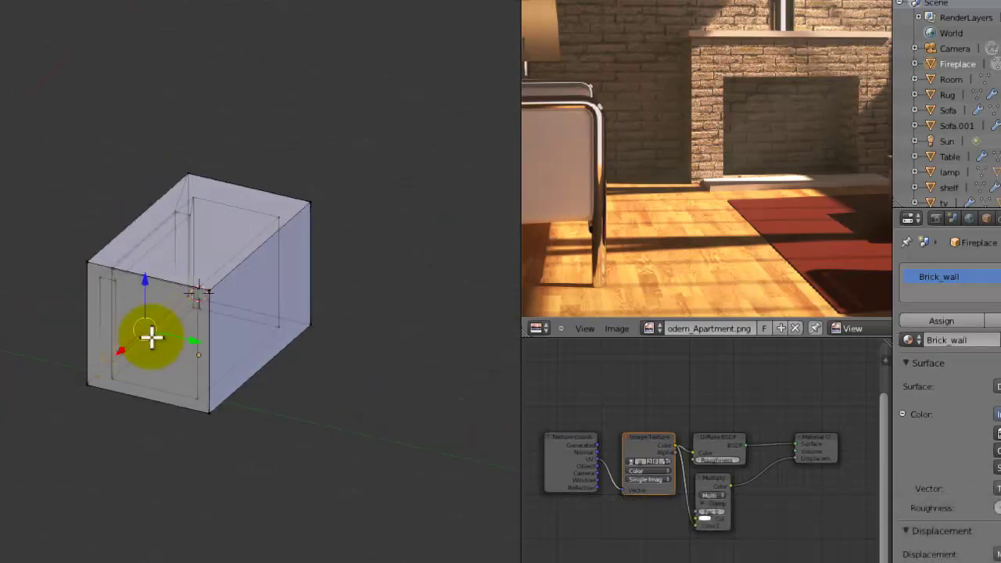
right_click(171, 294)
mouse_move(171, 294)
middle_down()
mouse_move(383, 230)
mouse_move(197, 291)
middle_up()
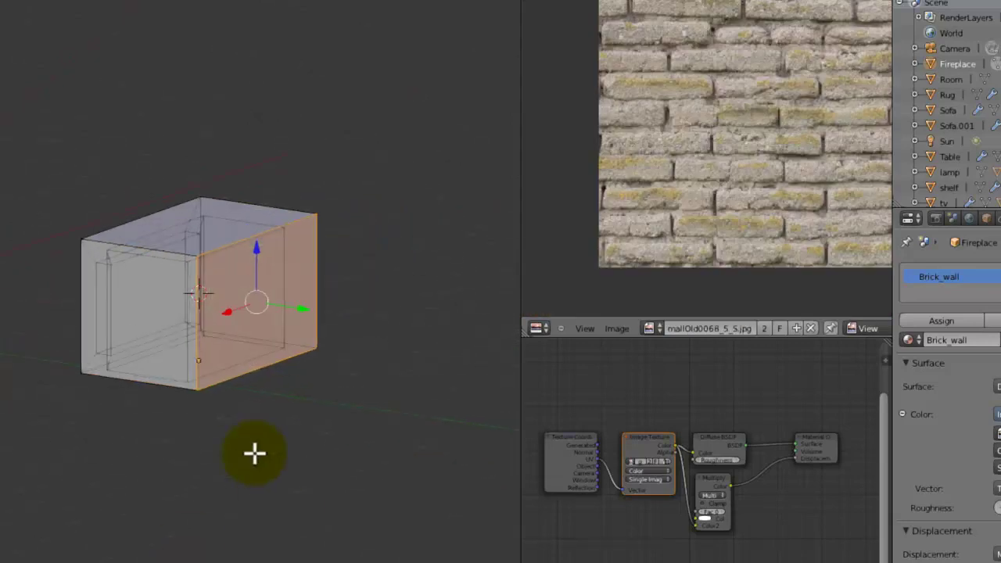
scroll(234, 445, up, 5)
key(ctrl+e)
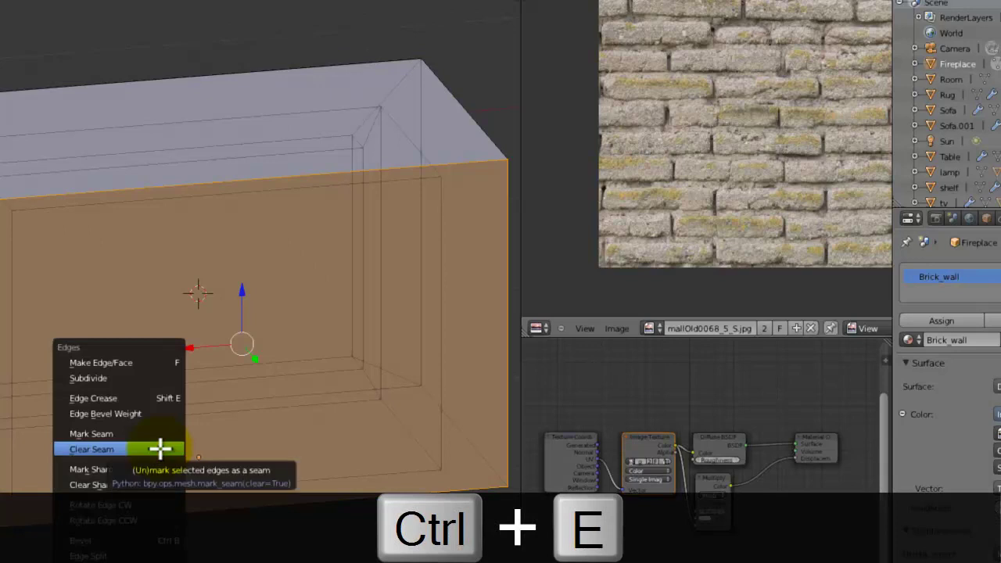
click(168, 437)
middle_drag(168, 437, 167, 383)
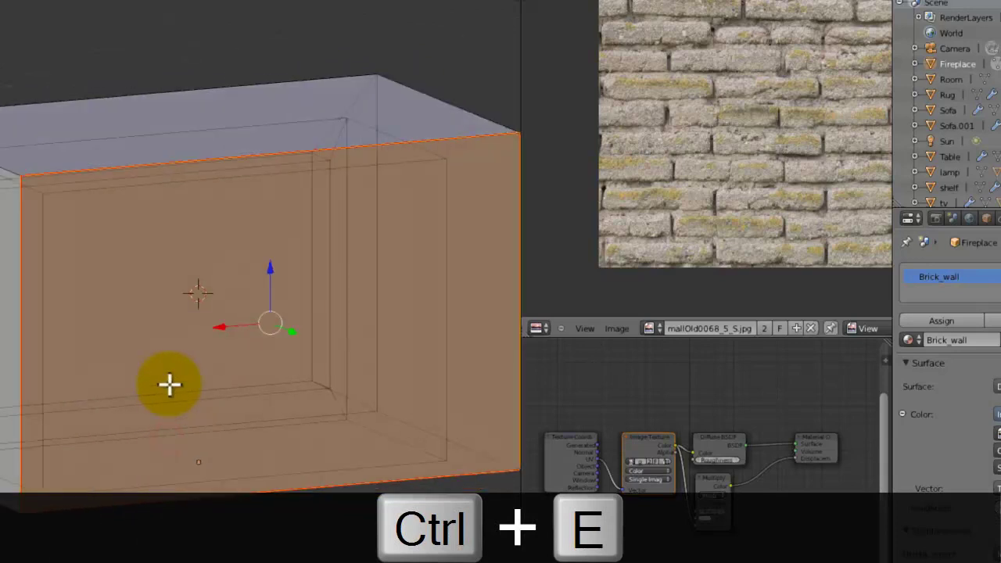
Step: Select the edge loop around the fireplace's front opening and mark it as a seam
key(a)
middle_drag(99, 372, 335, 362)
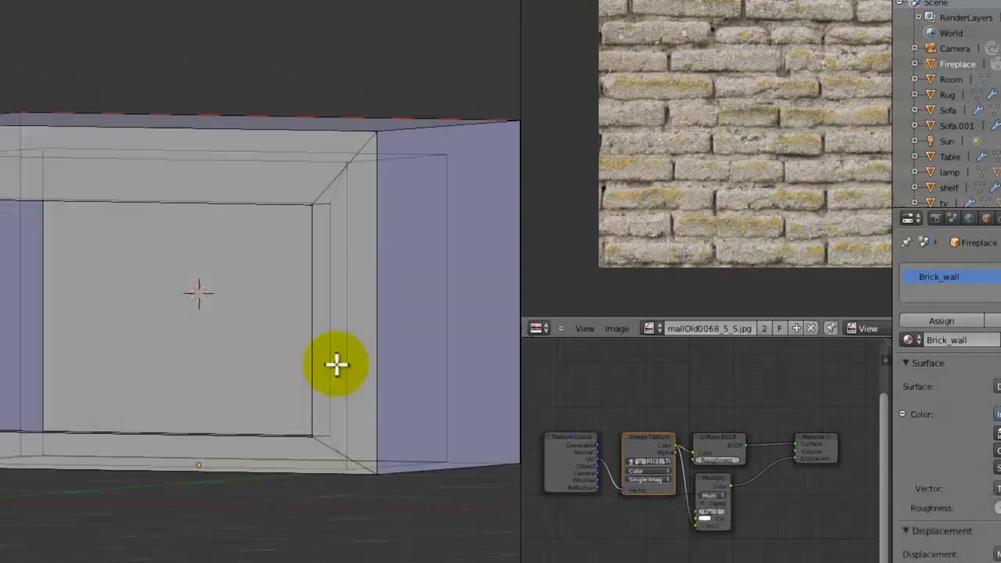
alt+right_click(311, 319)
key(ctrl+e)
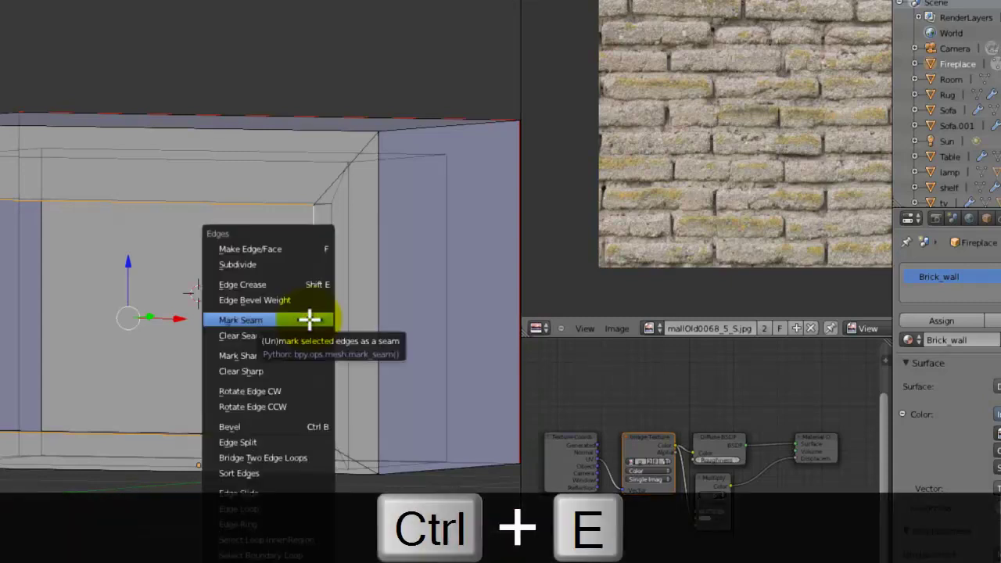
click(311, 319)
mouse_move(310, 319)
middle_down()
mouse_move(359, 293)
mouse_move(471, 320)
mouse_move(413, 289)
mouse_move(454, 288)
mouse_move(351, 312)
mouse_move(321, 283)
mouse_move(382, 289)
mouse_move(382, 301)
mouse_move(364, 313)
mouse_move(230, 308)
mouse_move(168, 326)
mouse_move(301, 335)
middle_up()
Step: Select the whole fireplace mesh, unwrap it, and check the UV layout over the brick image at full size
key(a)
key(u)
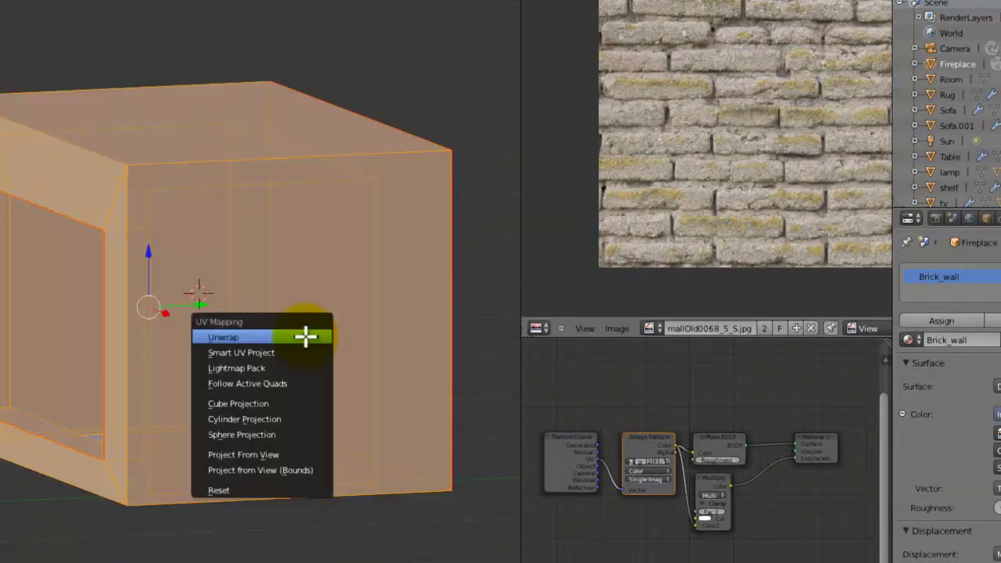
click(305, 336)
key(shift+space)
key(shift+space)
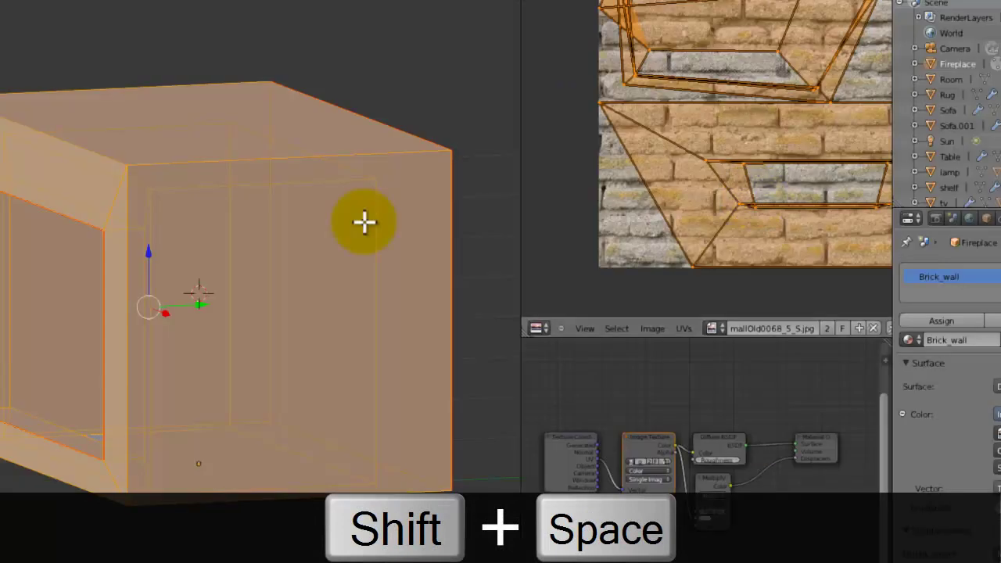
Step: Apply the fireplace's scale in Object Mode, unwrap the whole mesh again in Edit Mode, and inspect the UV layout
key(Tab)
key(ctrl+a)
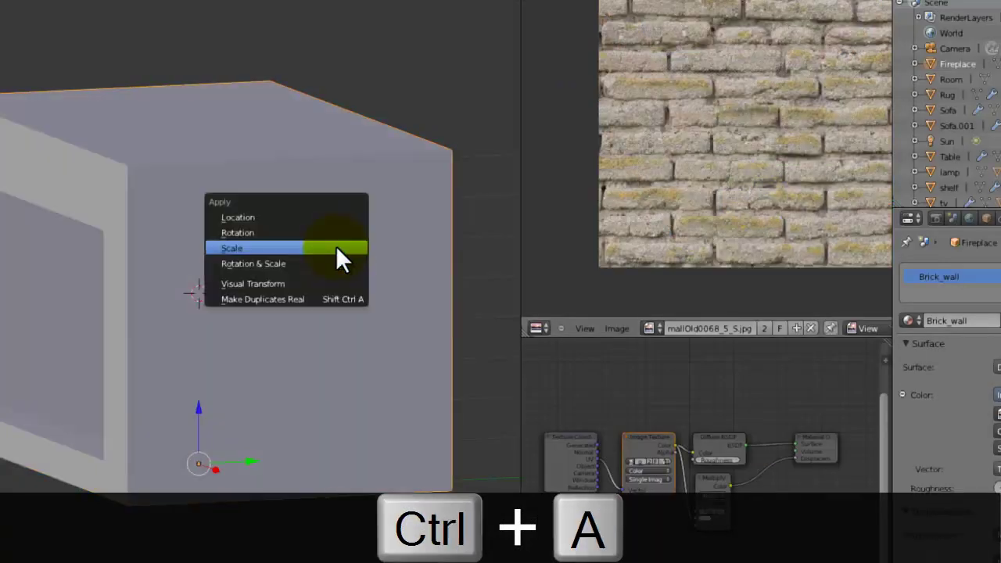
click(336, 245)
key(Tab)
key(u)
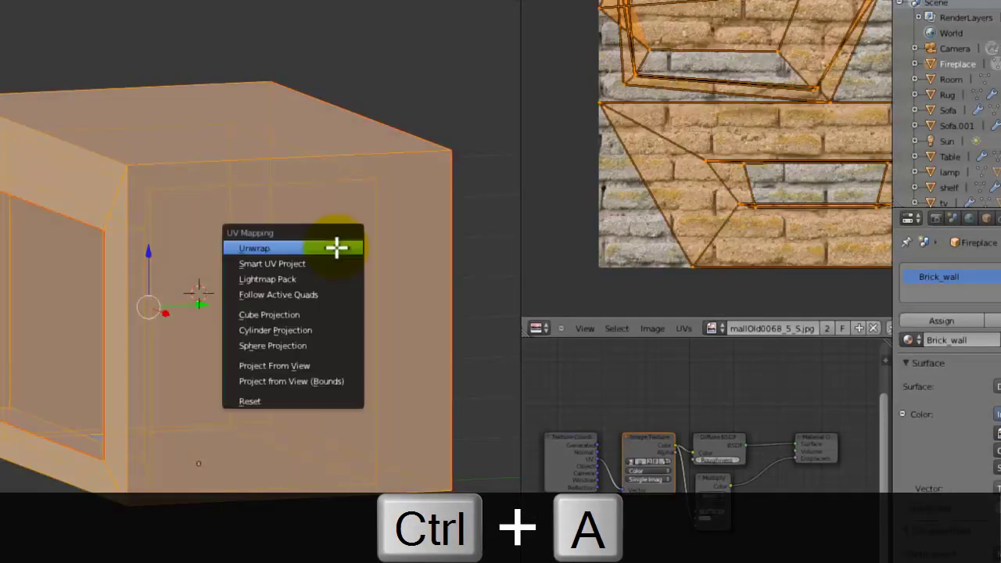
click(336, 247)
key(shift+space)
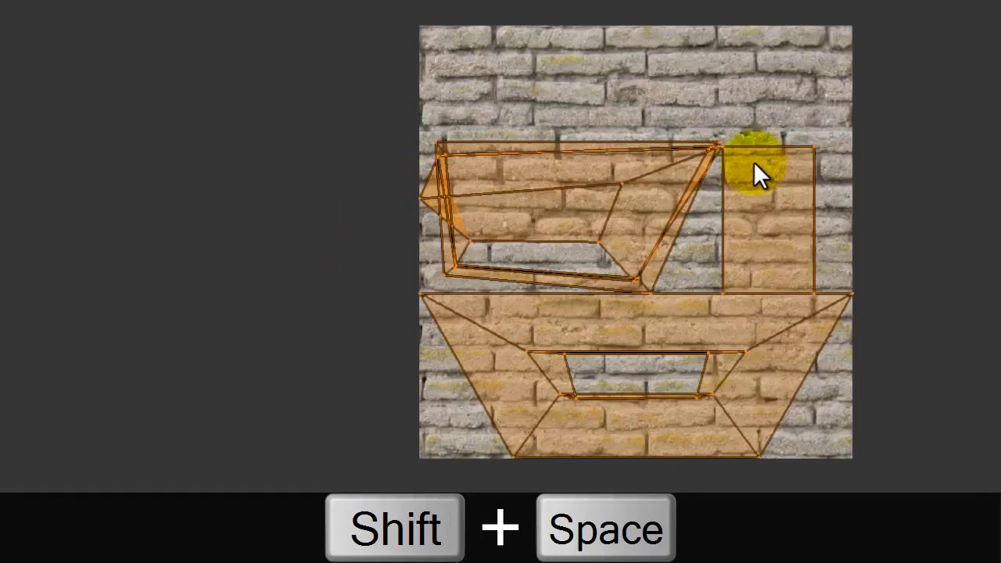
key(shift+space)
middle_drag(751, 169, 617, 264)
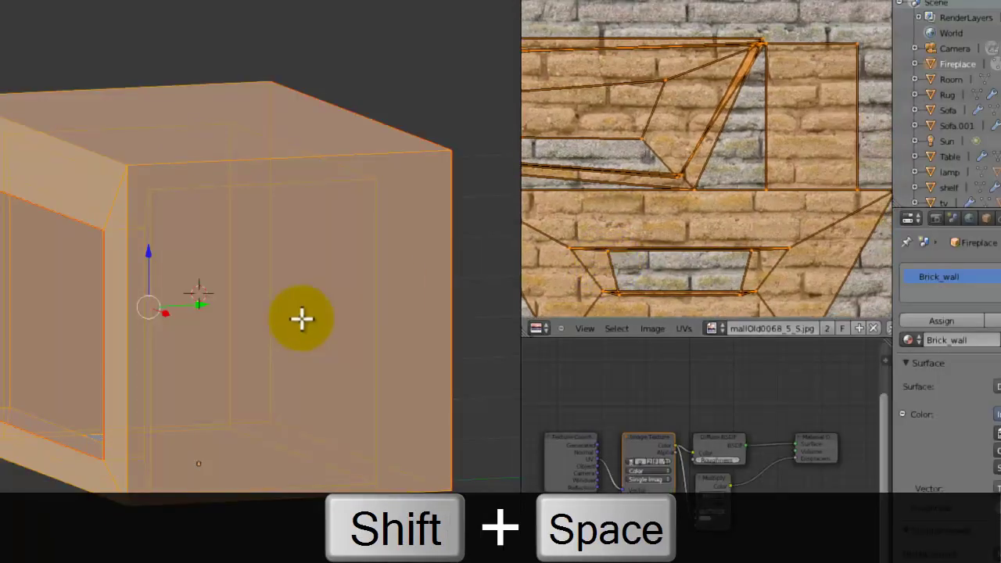
Step: Select the side edge of the firebox floor, unwrap the whole fireplace mesh once more, and clear the selection
middle_drag(299, 317, 217, 299)
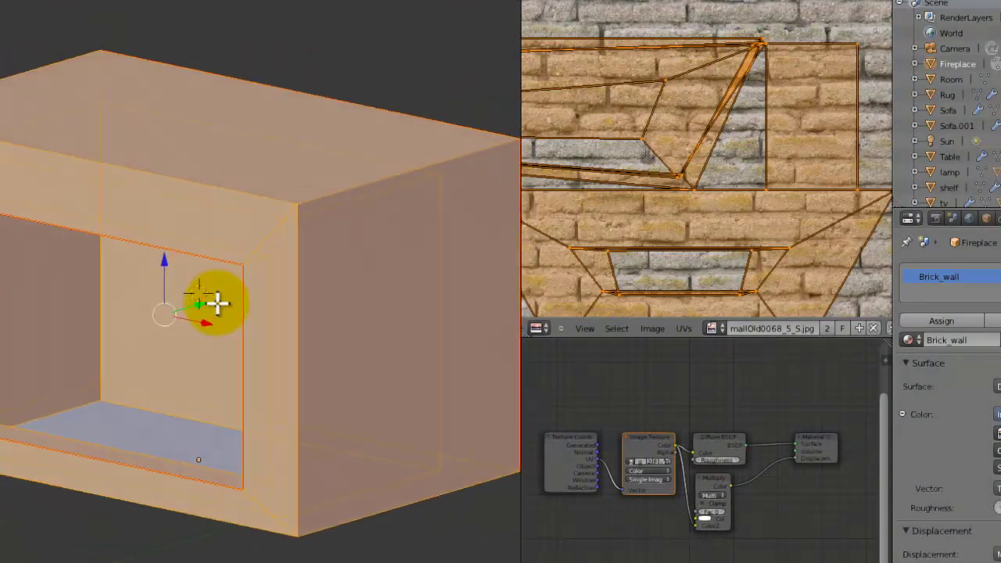
key(a)
click(78, 413)
middle_drag(78, 414, 164, 403)
key(a)
key(u)
click(183, 395)
key(a)
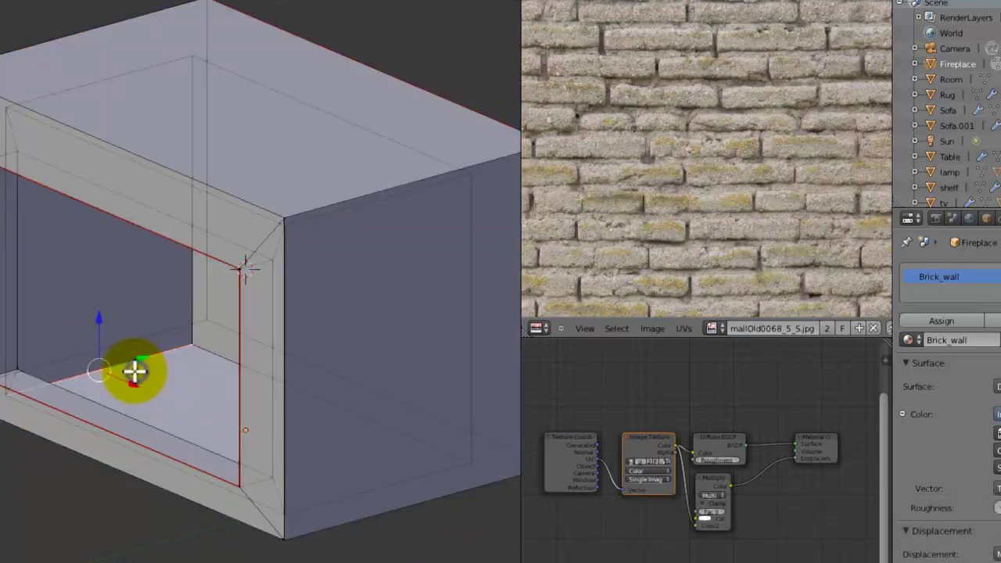
Step: Select the short depth edges at the corners of the fireplace opening and mark them as seams
middle_drag(136, 373, 196, 224)
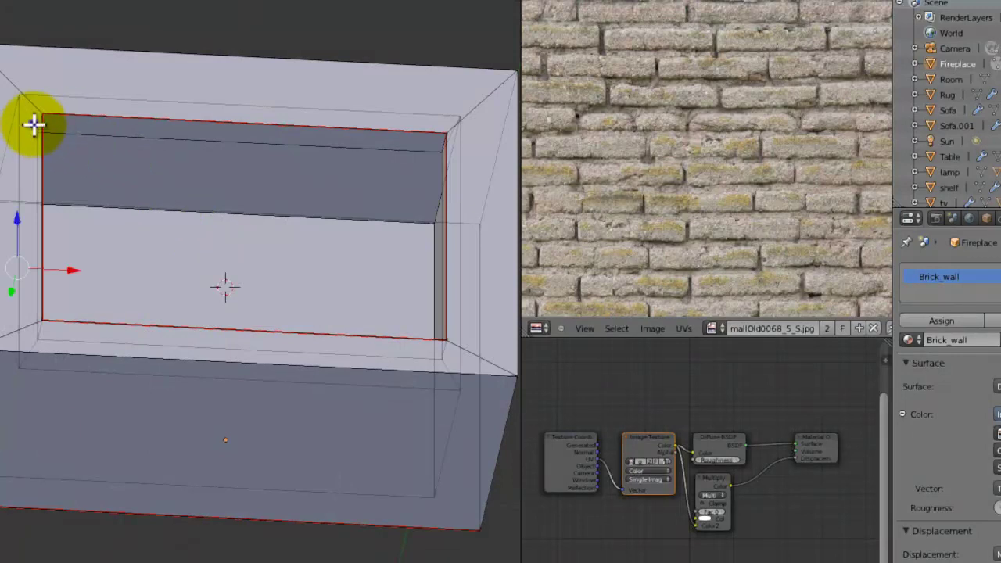
middle_drag(451, 139, 328, 402)
key(ctrl+z)
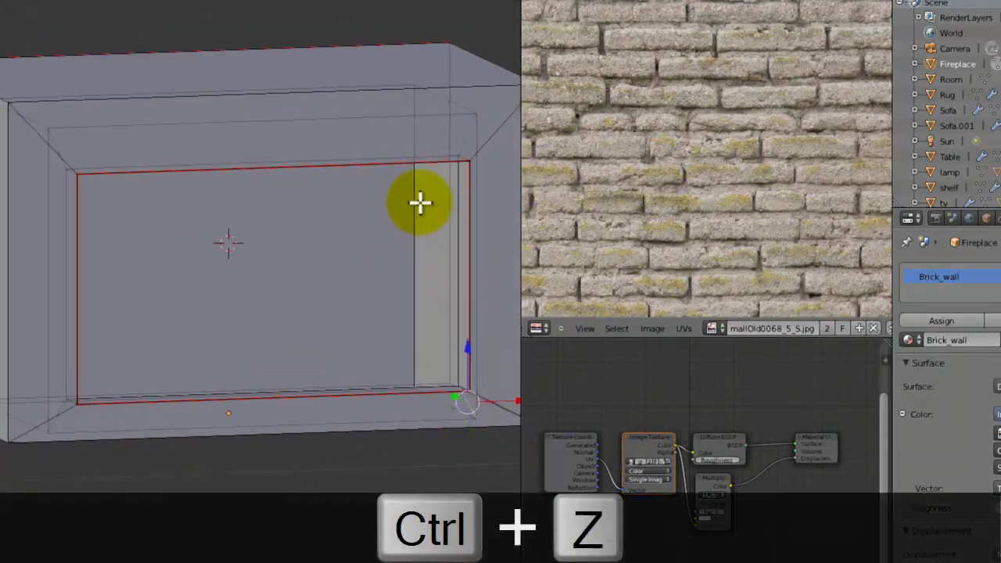
right_click(465, 402)
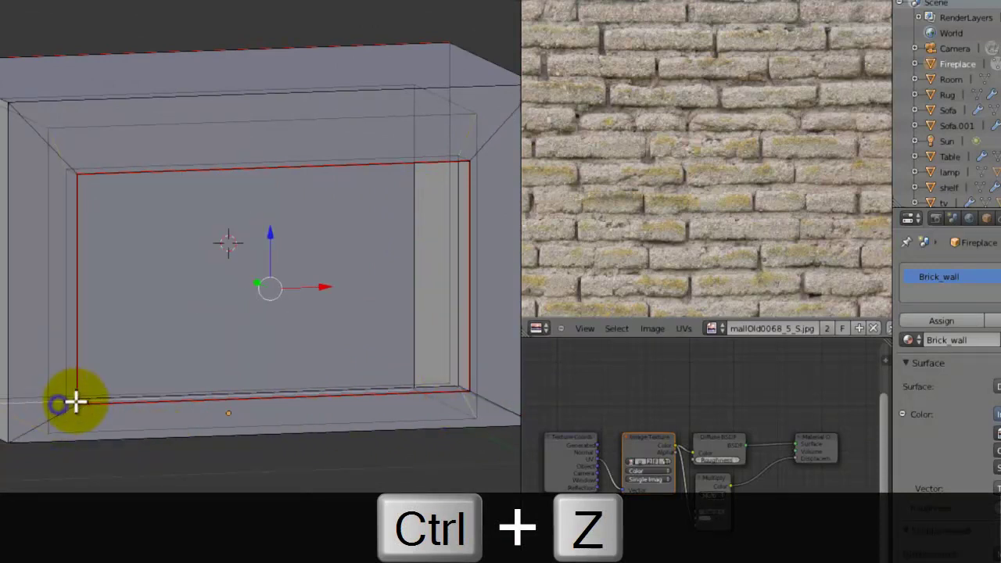
middle_drag(64, 406, 221, 326)
scroll(224, 181, up, 6)
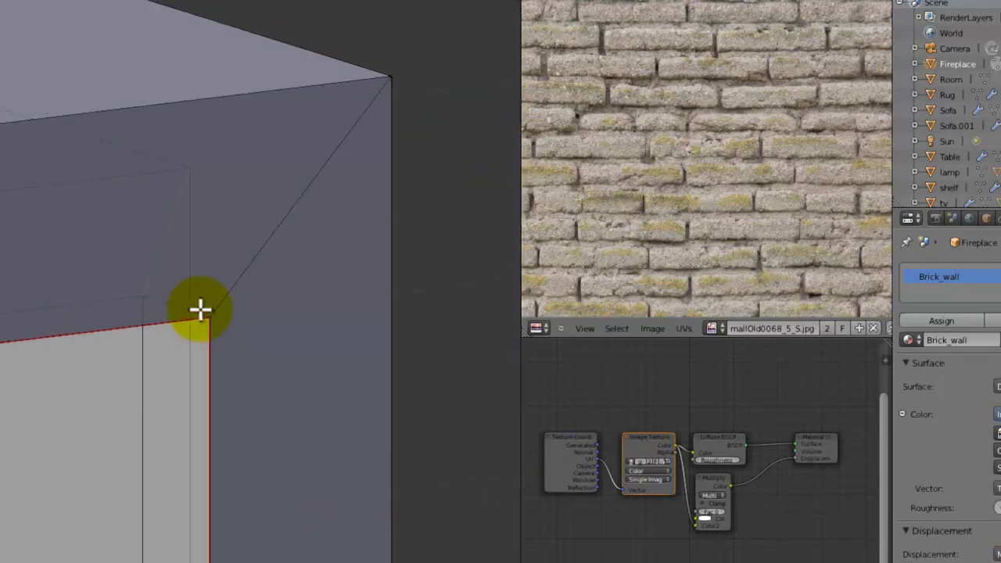
scroll(166, 238, down, 6)
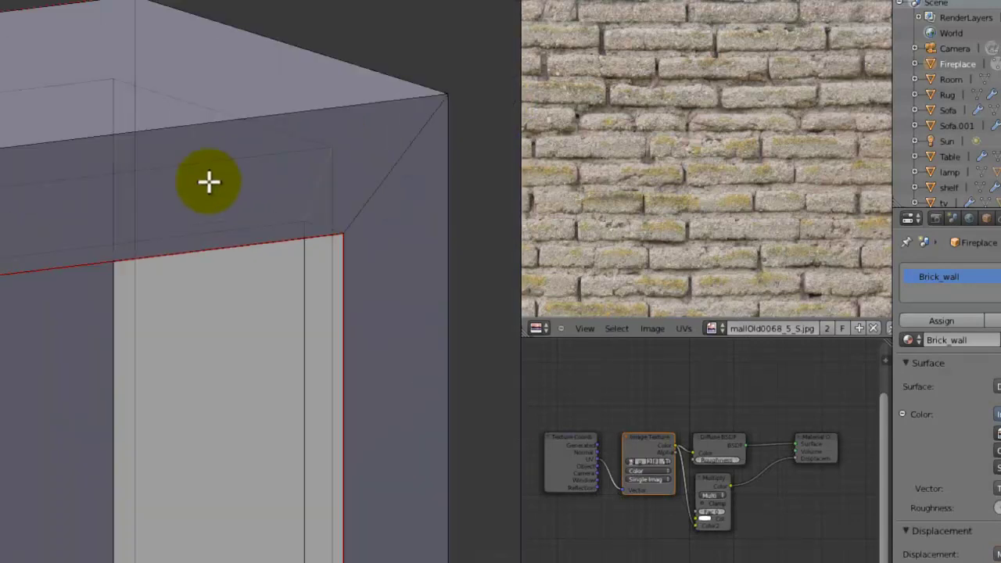
shift+middle_drag(203, 310, 209, 260)
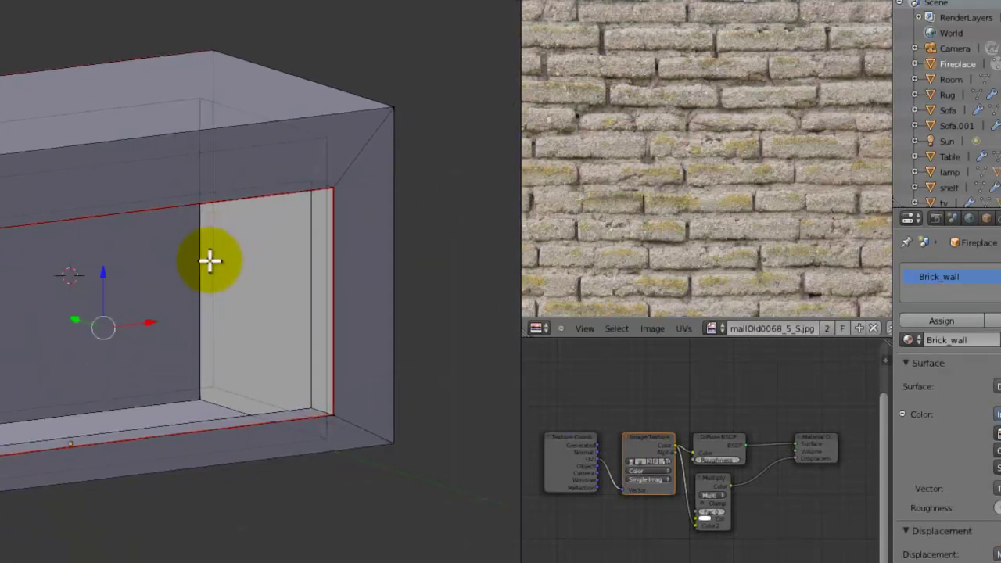
key(ctrl+e)
click(311, 380)
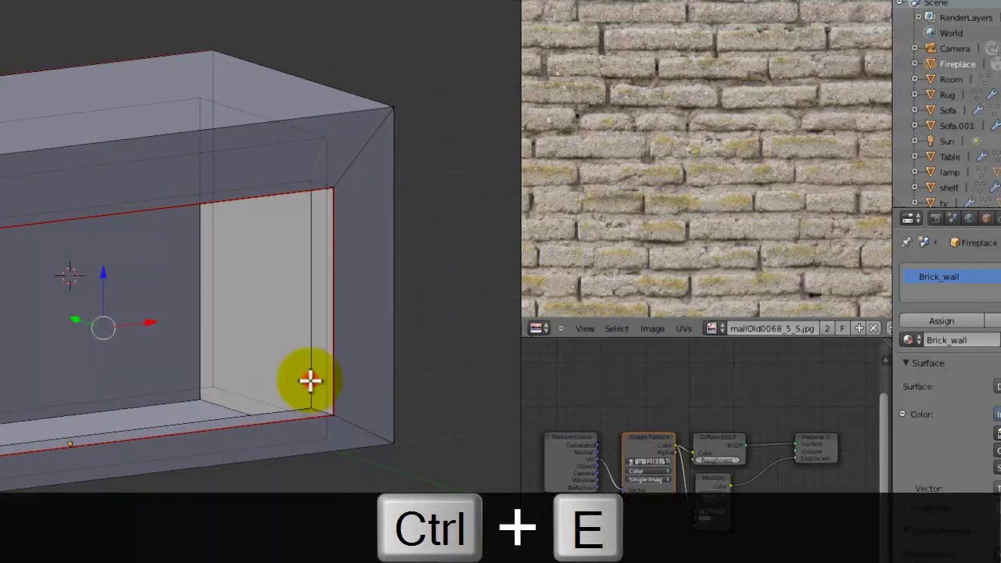
Step: Unwrap the entire mesh with the opening's corner seams, preview the brick mapping in Textured shading, and return to Solid
key(a)
click(311, 381)
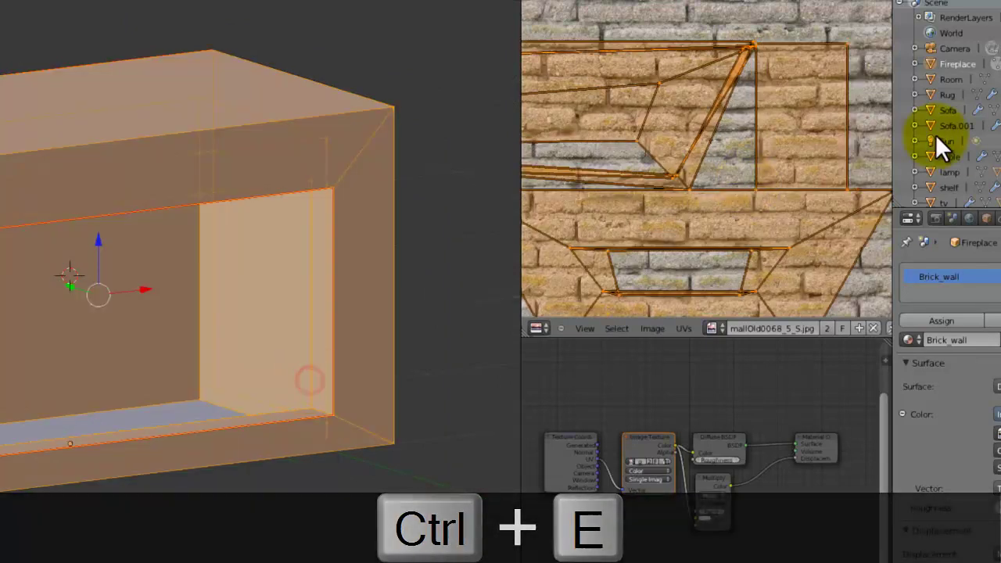
scroll(725, 156, down, 4)
scroll(725, 156, up, 3)
key(alt+z)
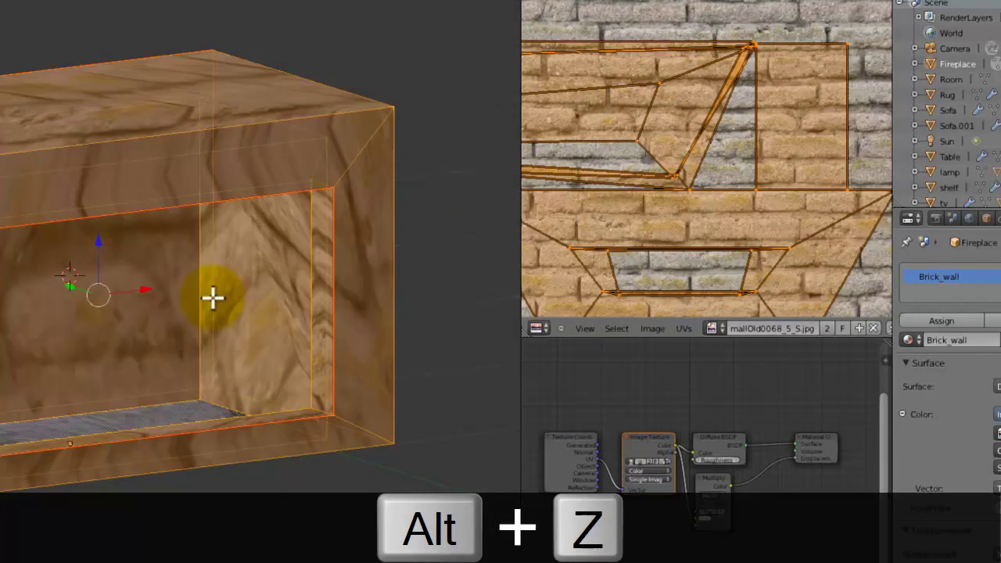
middle_drag(212, 297, 247, 287)
key(alt+z)
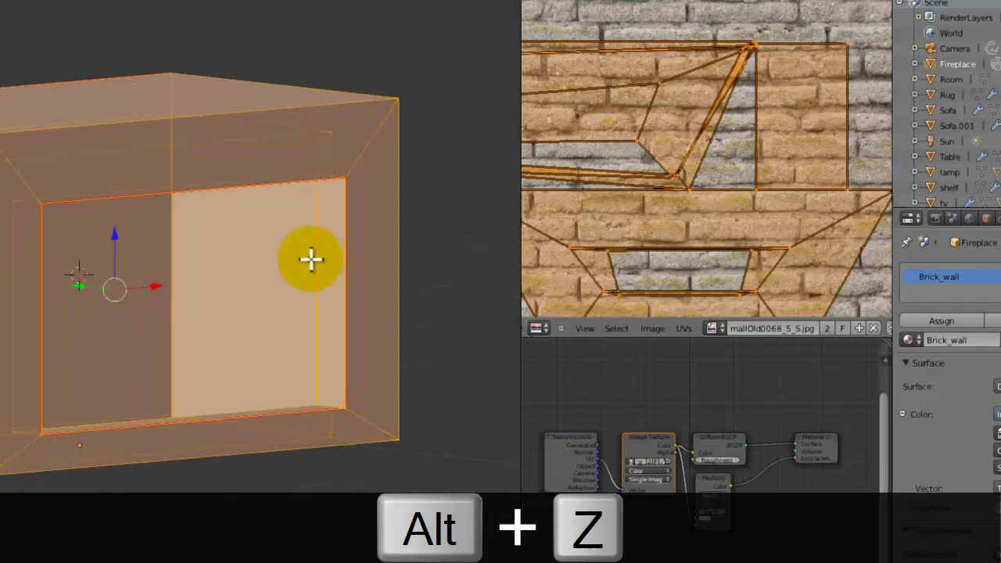
Step: Mark the selected edges on the fireplace's outer side as a seam and unwrap the whole mesh again
mouse_move(308, 259)
middle_down()
mouse_move(375, 247)
mouse_move(237, 286)
mouse_move(257, 245)
mouse_move(464, 237)
mouse_move(305, 273)
mouse_move(274, 315)
mouse_move(80, 276)
mouse_move(337, 237)
mouse_move(195, 242)
mouse_move(234, 239)
mouse_move(239, 351)
middle_up()
key(a)
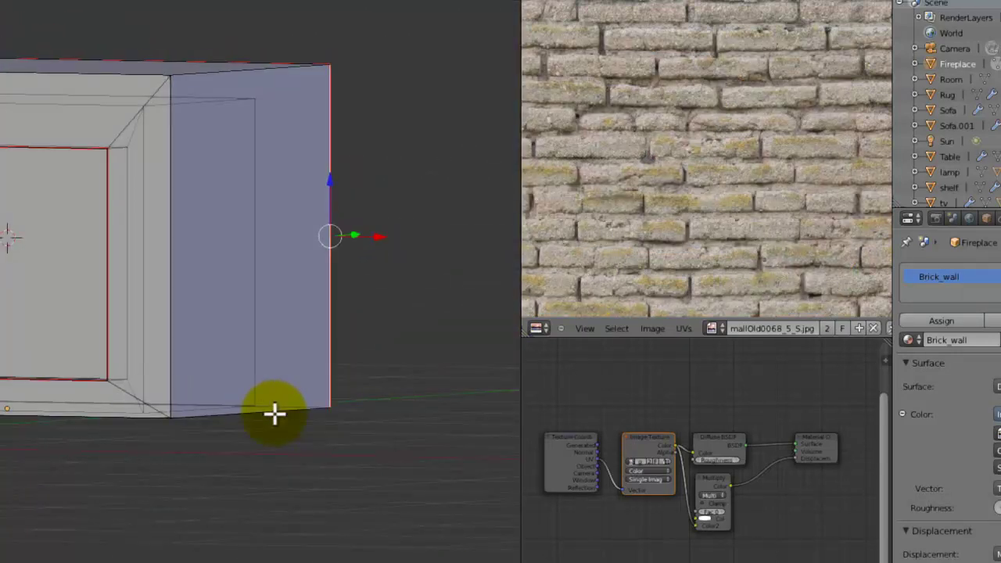
middle_drag(273, 412, 258, 478)
key(ctrl+e)
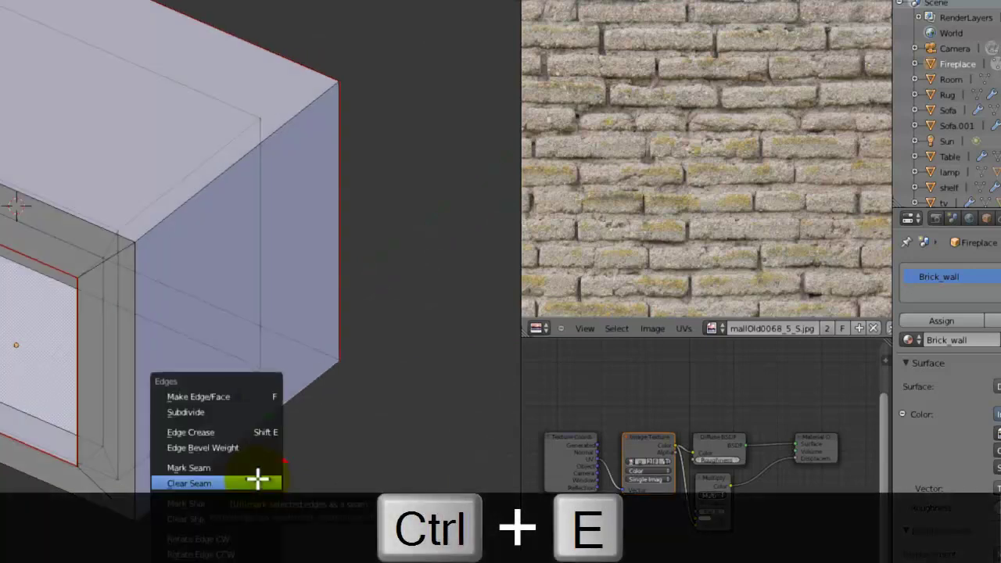
click(245, 466)
key(a)
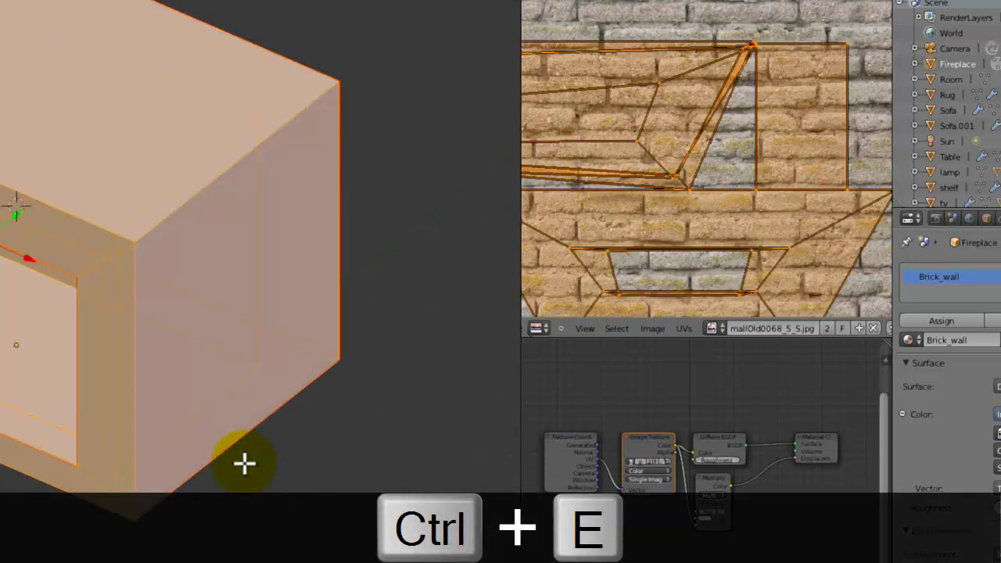
key(u)
click(245, 464)
scroll(723, 161, down, 5)
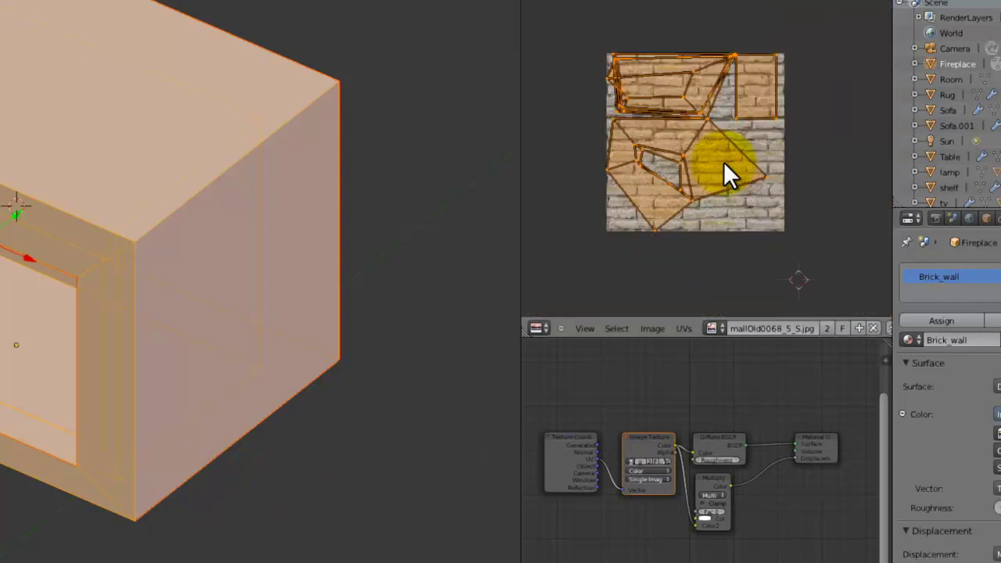
Step: Select all of the fireplace's faces and map them with Smart UV Project, keeping the offered settings
middle_drag(301, 261, 395, 290)
key(a)
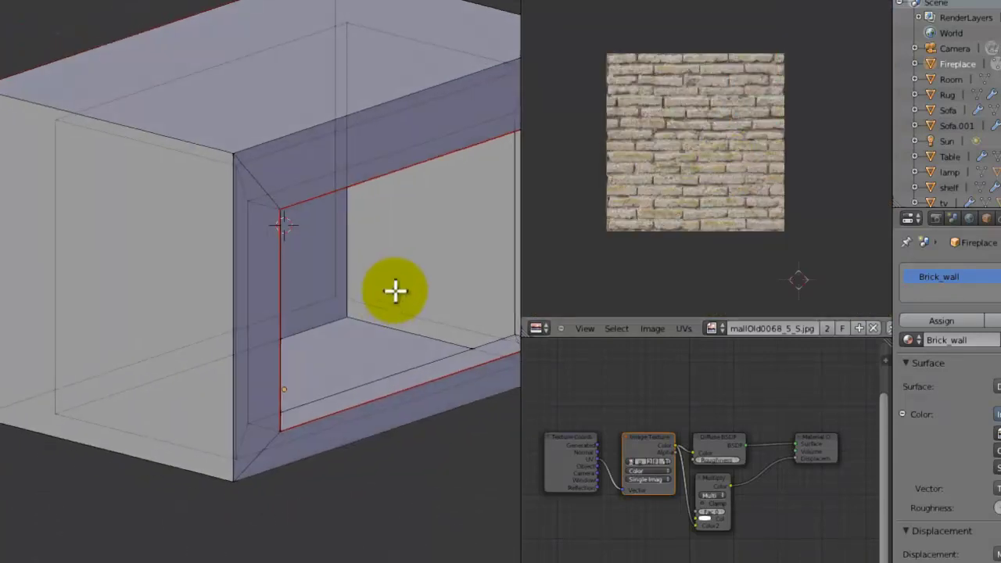
key(a)
scroll(395, 289, up, 2)
key(u)
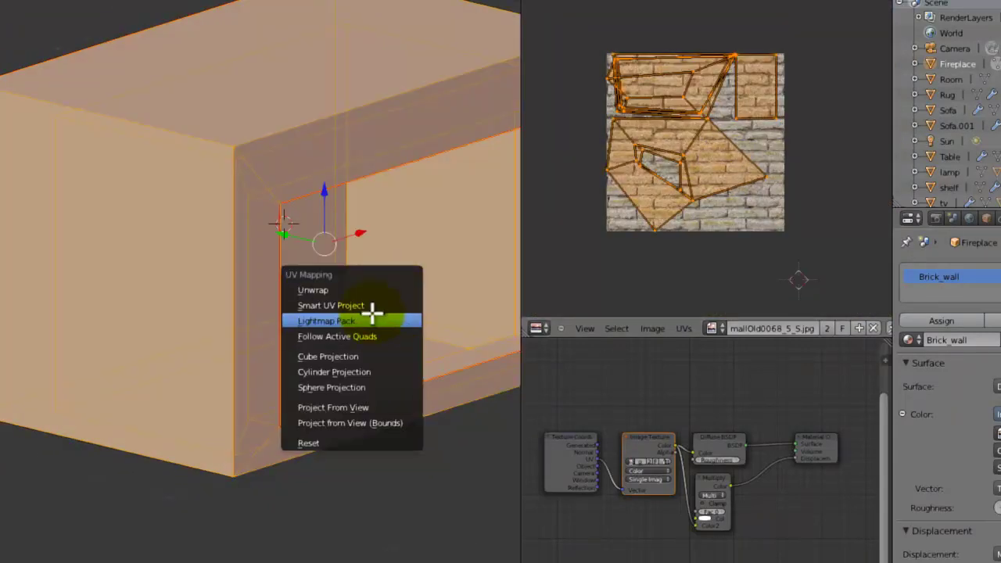
click(367, 304)
click(407, 381)
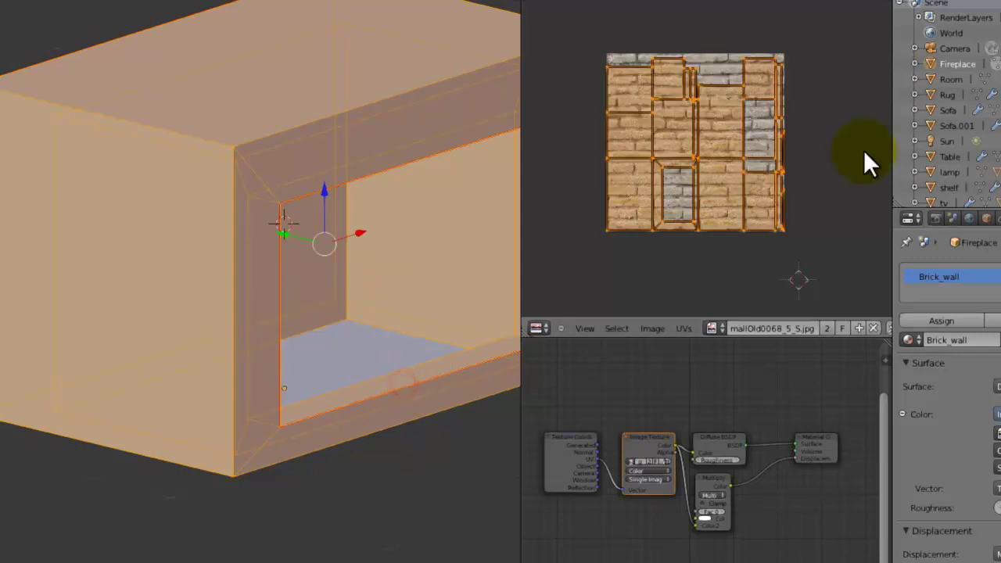
Step: Show the fireplace in Textured shading and rotate all of its UVs by about -90 degrees
key(alt+z)
mouse_move(462, 306)
middle_down()
mouse_move(439, 278)
mouse_move(404, 341)
mouse_move(429, 339)
mouse_move(440, 265)
mouse_move(487, 259)
mouse_move(374, 371)
middle_up()
key(r)
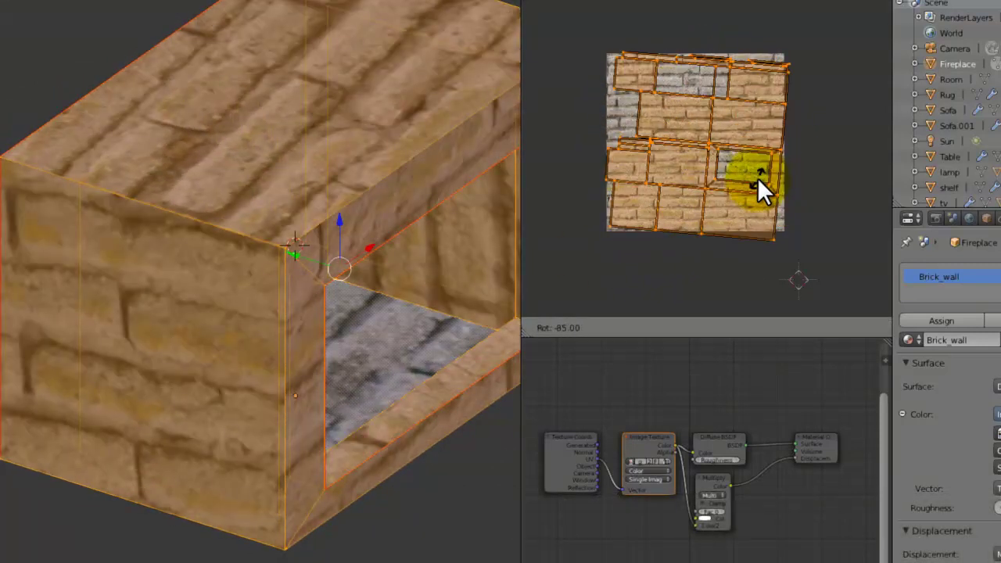
click(762, 174)
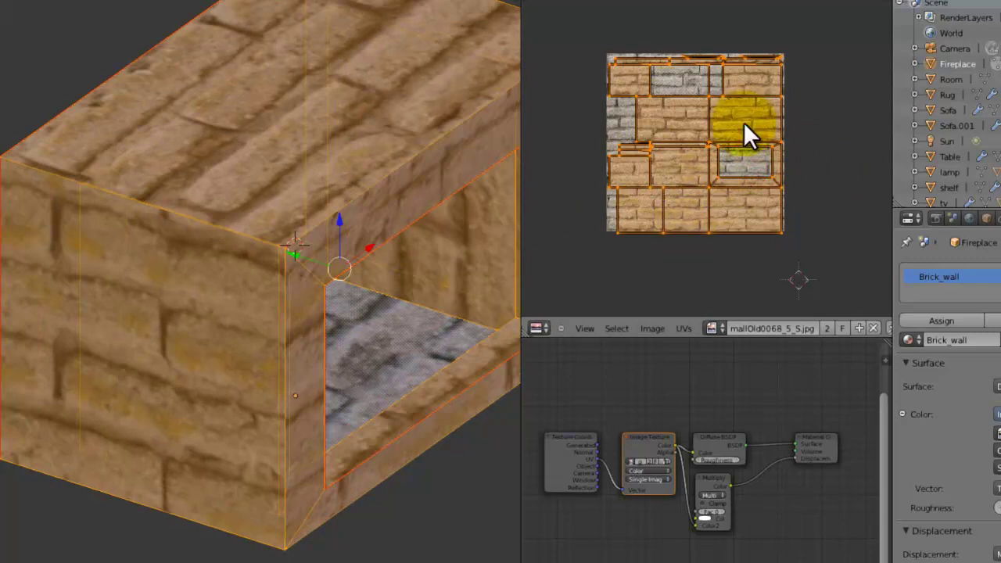
Step: Scale up all of the fireplace's UVs in successive passes so the bricks appear smaller on the mesh
scroll(770, 125, up, 3)
scroll(771, 125, down, 2)
scroll(771, 125, up, 3)
scroll(384, 325, up, 1)
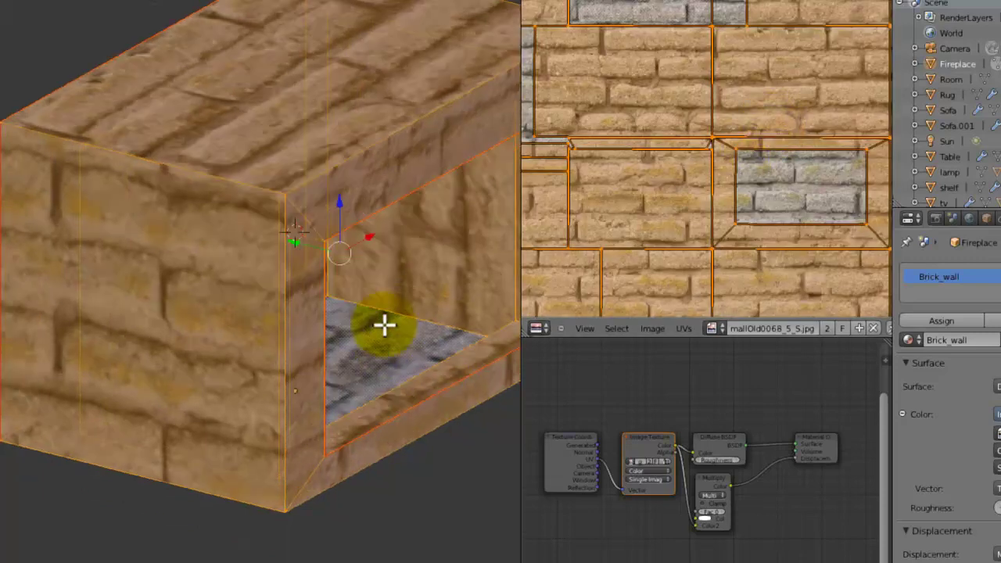
middle_drag(383, 325, 333, 312)
key(s)
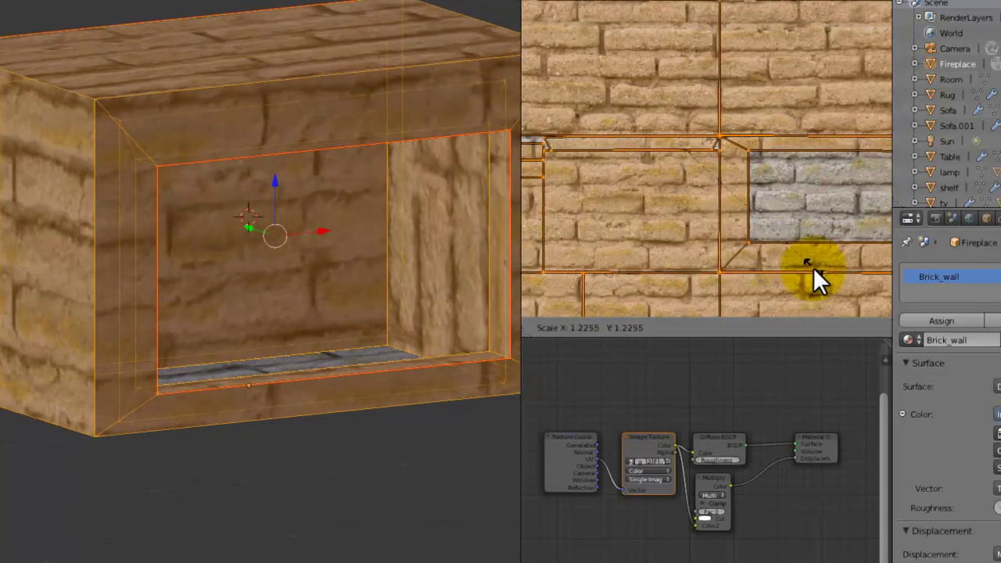
click(813, 258)
scroll(782, 246, down, 5)
key(s)
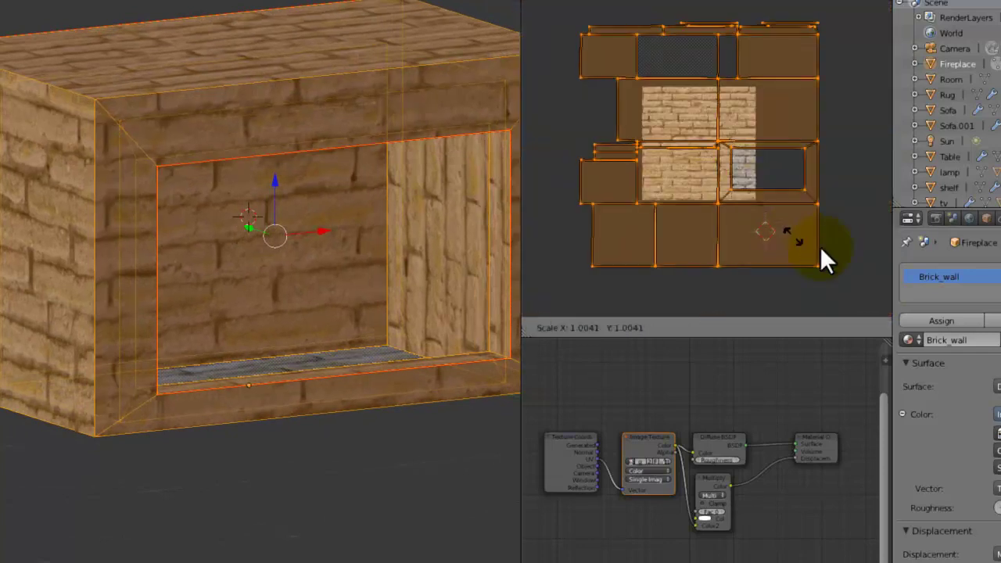
click(872, 275)
key(s)
click(852, 268)
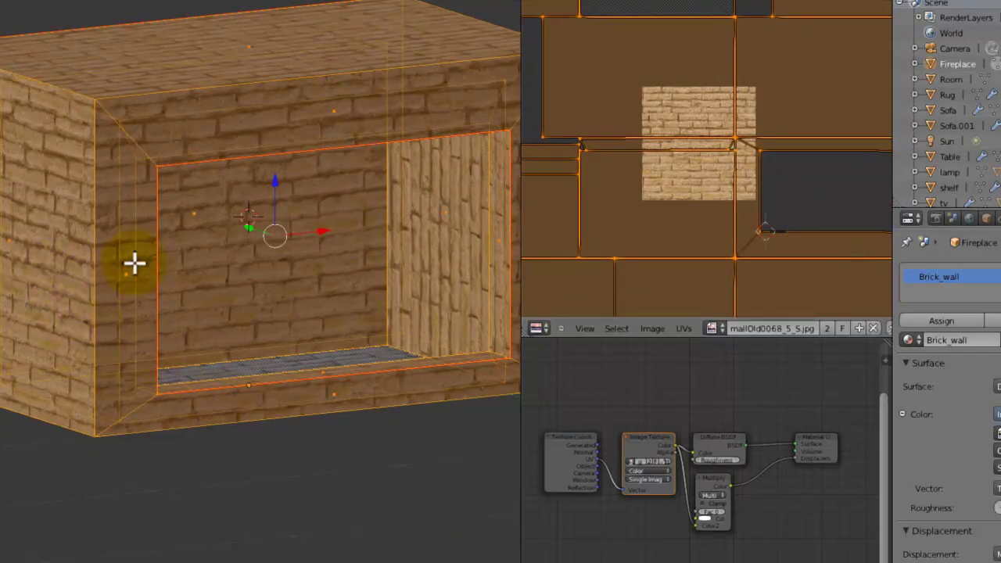
Step: Select the side wall inside the fireplace opening and rotate its UVs so the bricks run horizontally
middle_drag(135, 264, 260, 245)
right_click(443, 226)
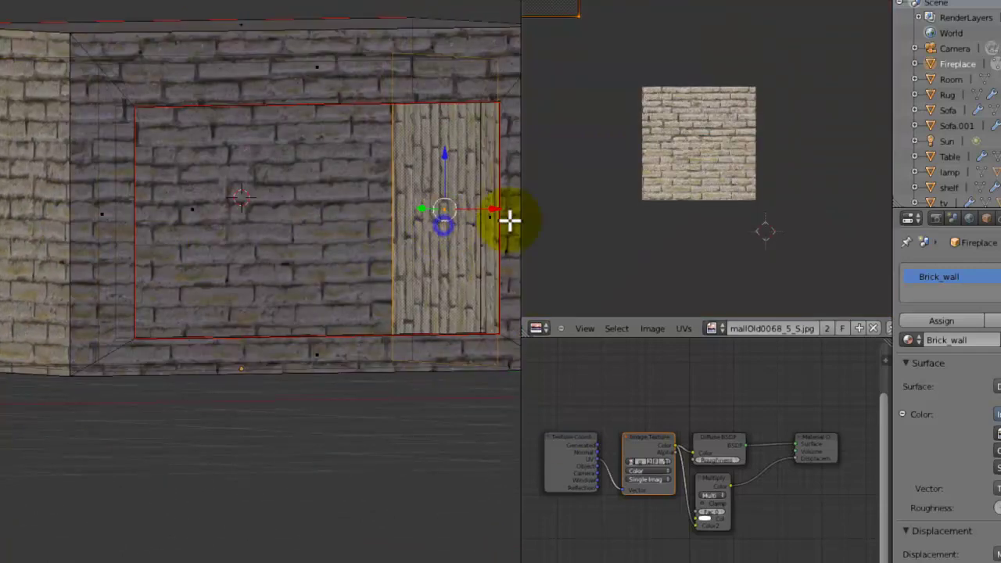
scroll(685, 162, down, 2)
key(r)
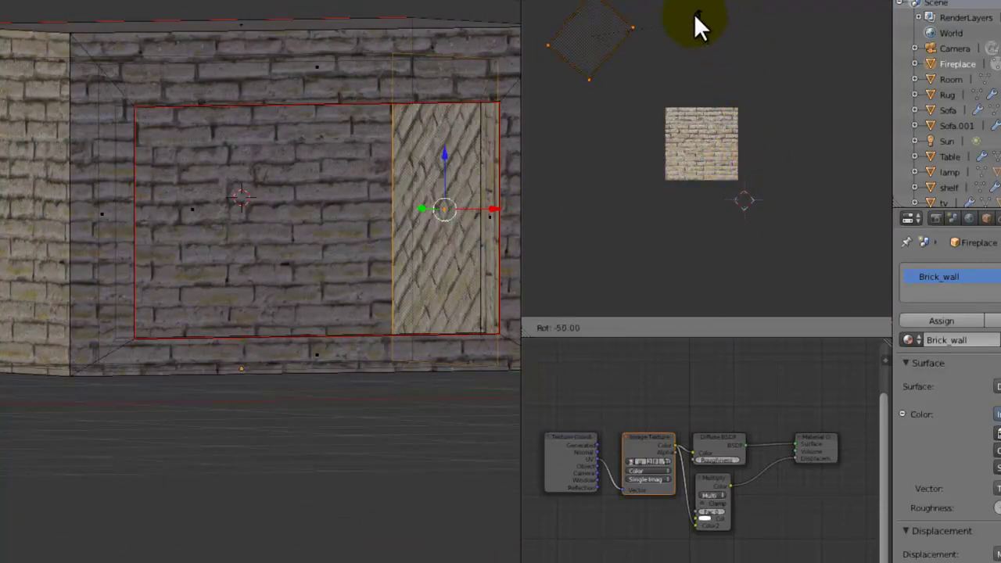
click(520, 116)
Step: Select the narrow vertical face just inside the opening's rim and rotate its UVs so its bricks run horizontally
middle_drag(297, 232, 161, 286)
right_click(92, 255)
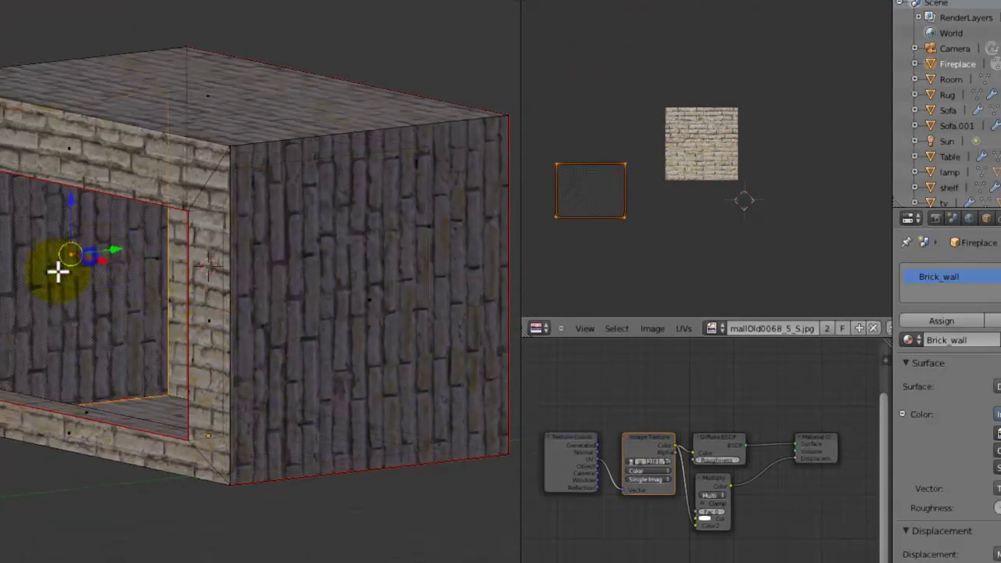
middle_drag(34, 293, 333, 288)
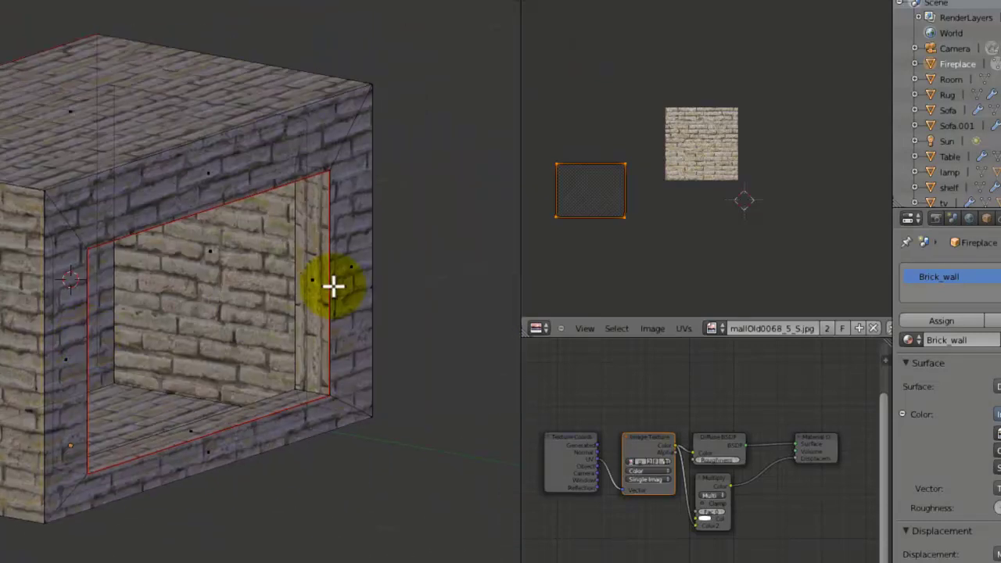
key(r)
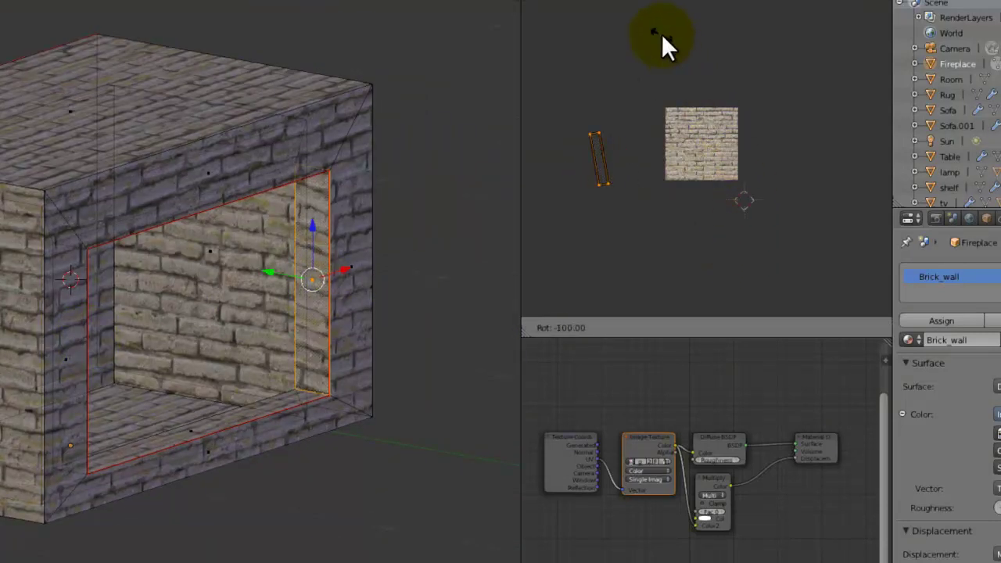
click(677, 41)
Step: Shift the UVs of the front frame's upper strip along Y to align its bricks, and save the file
middle_drag(266, 270, 135, 179)
right_click(143, 149)
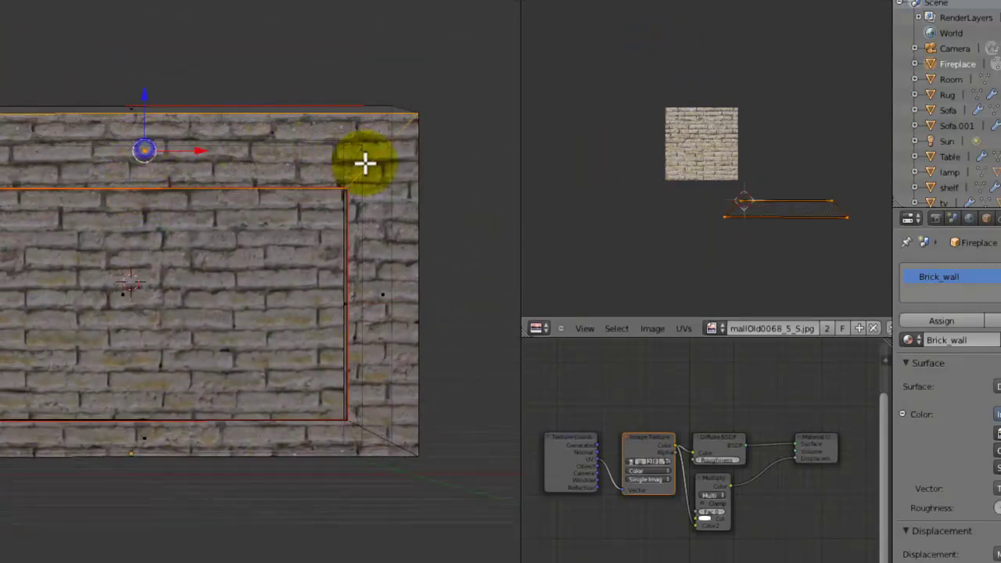
key(g)
key(y)
click(820, 235)
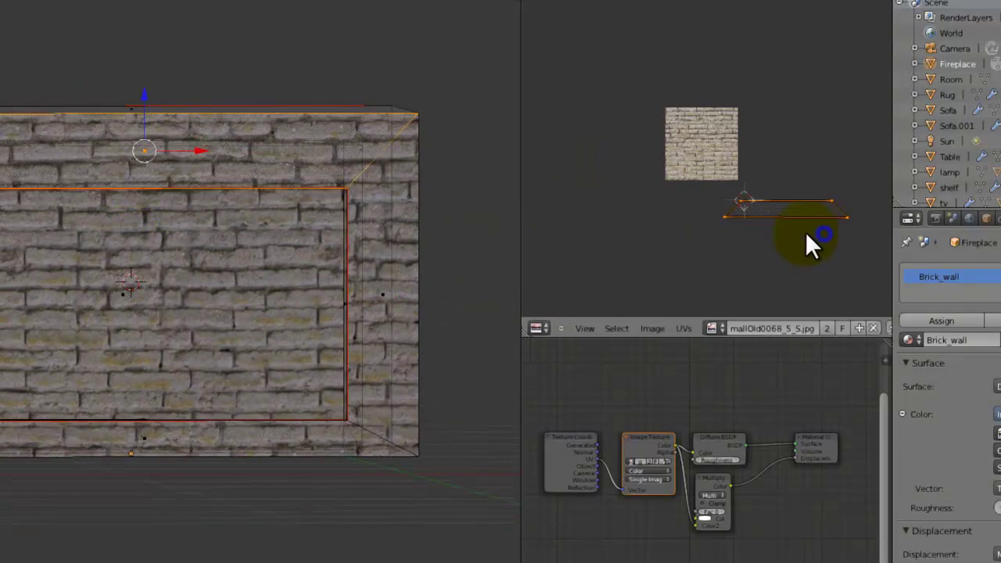
key(ctrl+s)
Step: Return to Object Mode, leave local view, save the file, and show the fireplace within the room in Textured shading
middle_drag(383, 225, 329, 260)
key(Tab)
scroll(375, 252, down, 5)
key(KP_1)
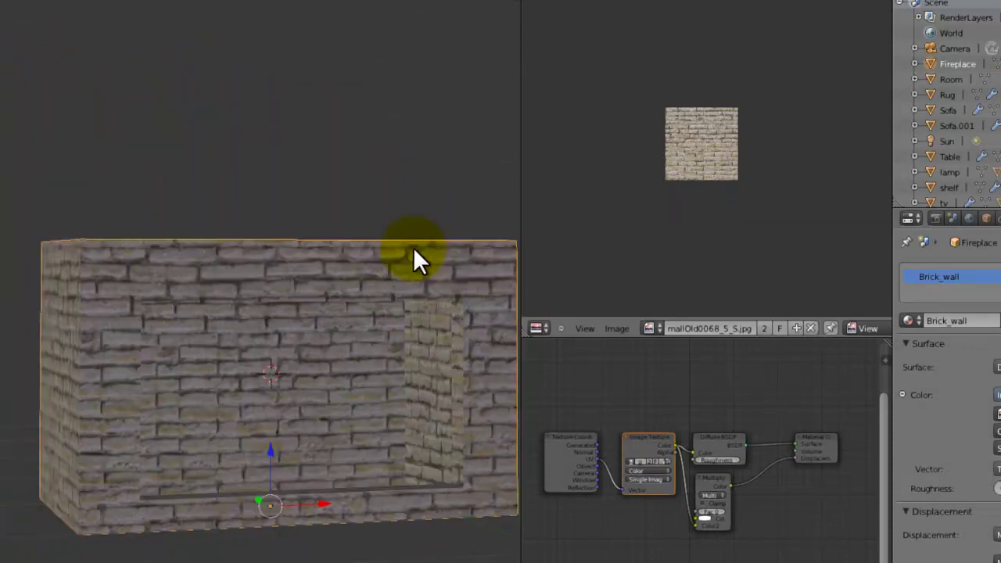
key(KP_Divide)
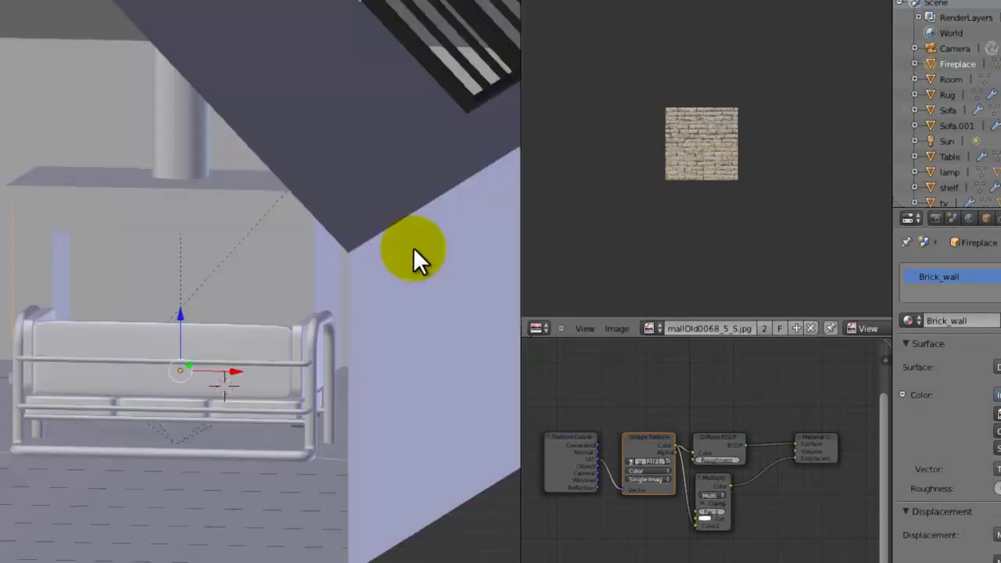
key(ctrl+s)
key(KP_1)
key(alt+z)
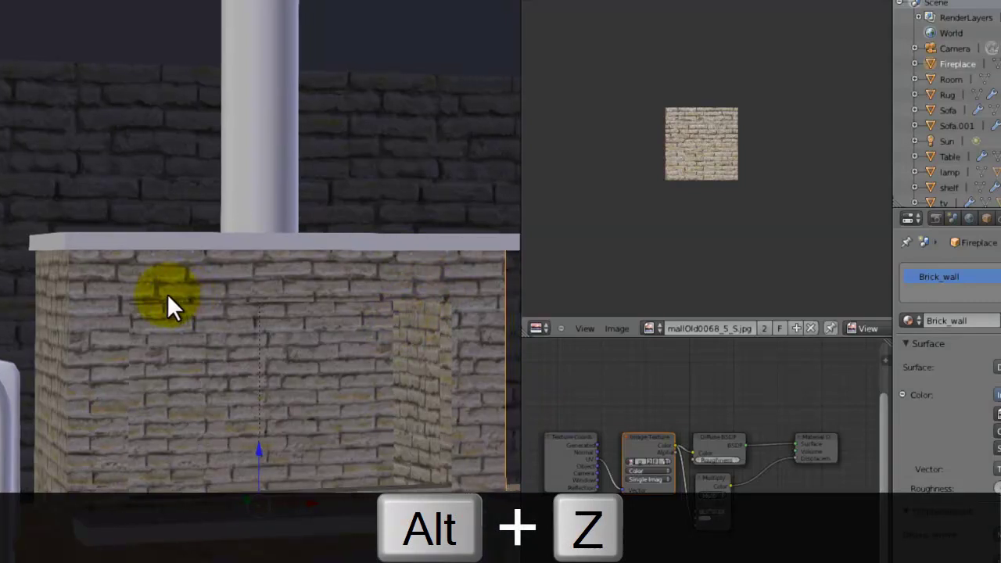
Step: Scale all of the fireplace's UVs down to about 0.94 to match the wall's brick size, and save the file
key(Tab)
key(a)
key(s)
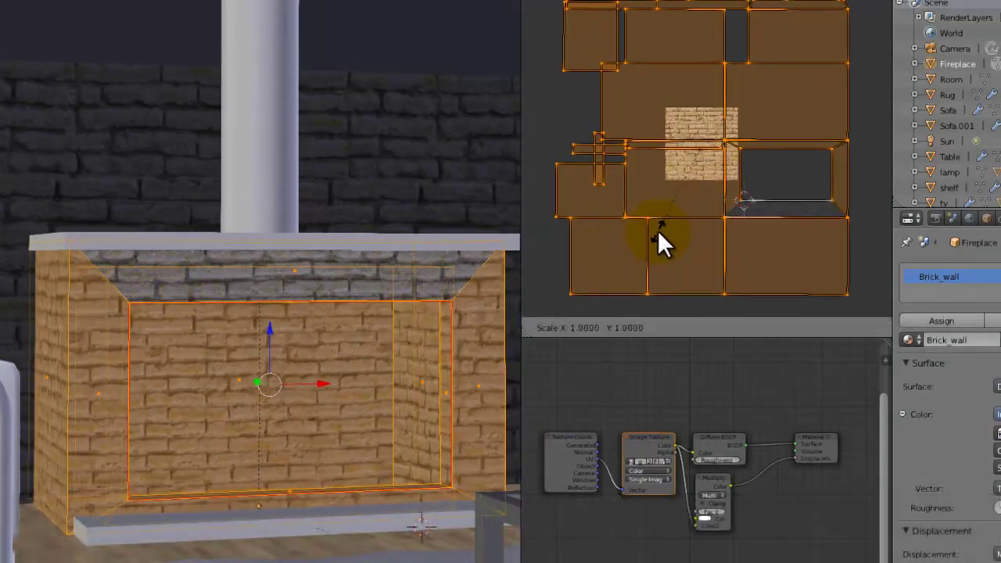
key(Escape)
key(a)
key(a)
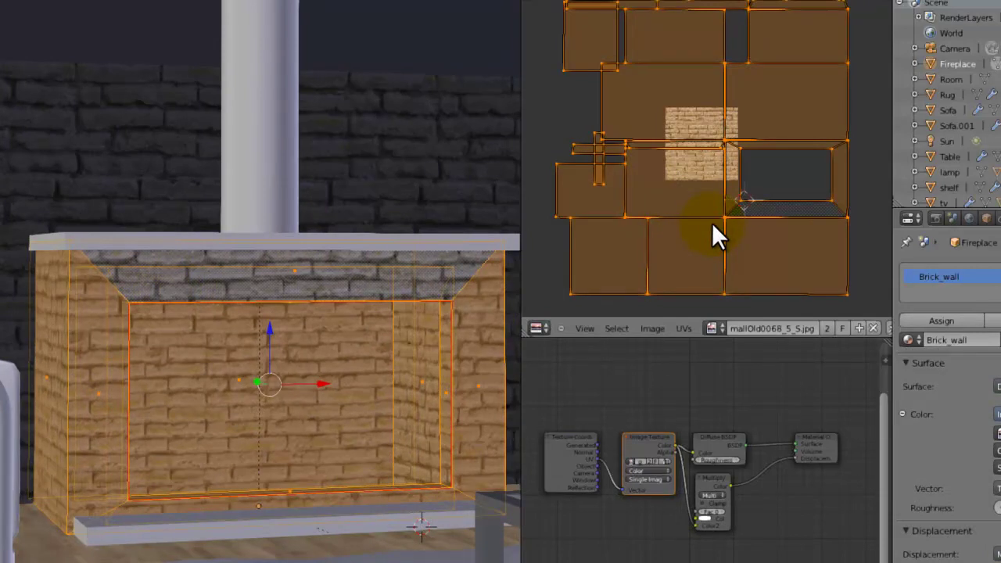
key(s)
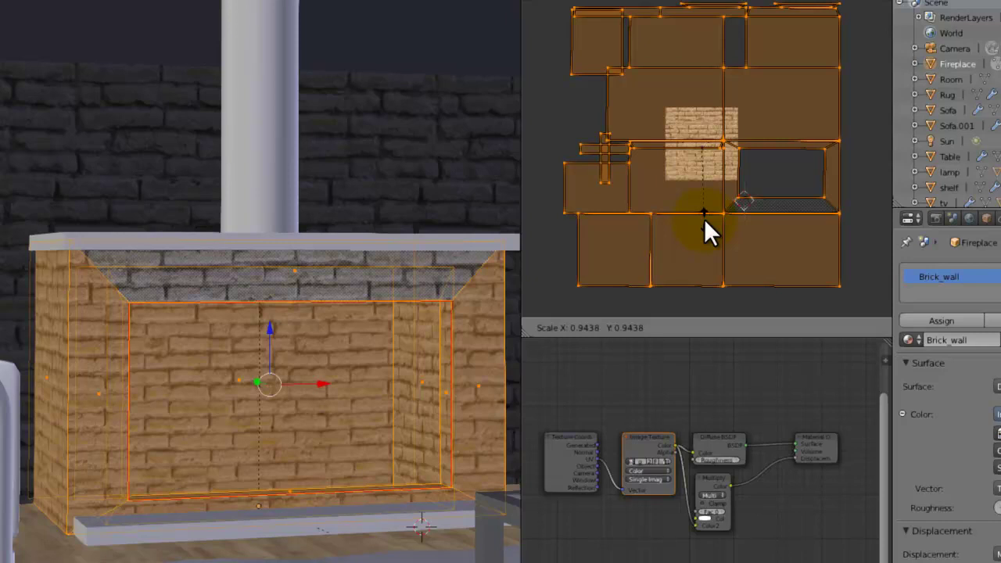
click(703, 218)
key(Tab)
key(ctrl+s)
Step: Preview the fireplace and surrounding room in Rendered shading, save the file, and return to Solid shading
middle_drag(395, 294, 358, 347)
middle_drag(284, 364, 273, 546)
key(ctrl+s)
click(389, 375)
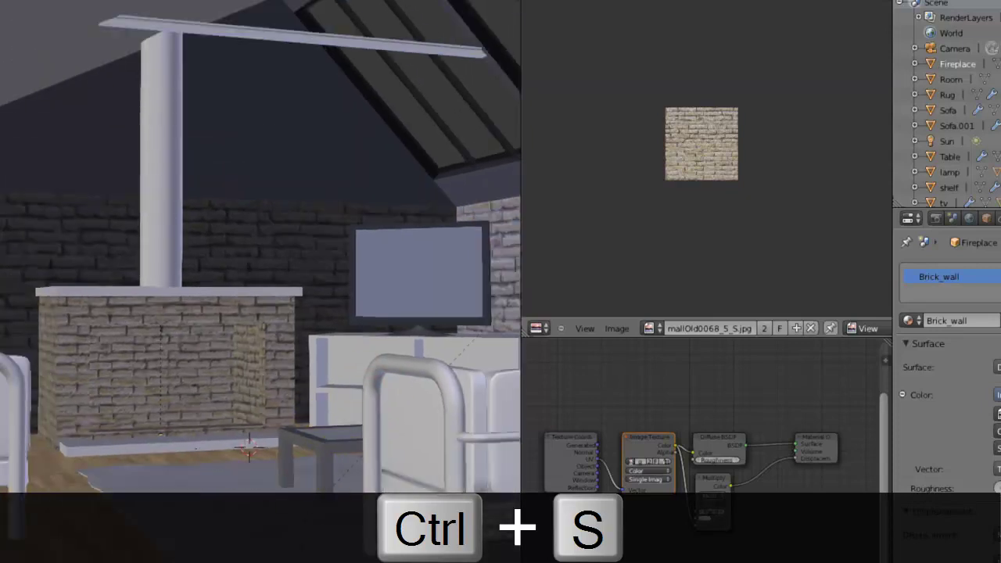
click(181, 527)
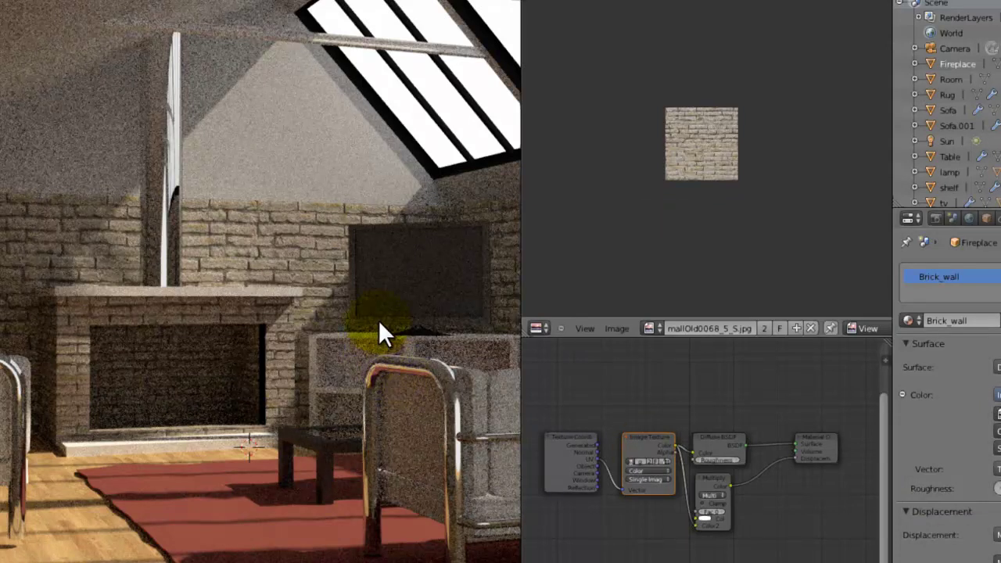
key(ctrl+s)
click(378, 319)
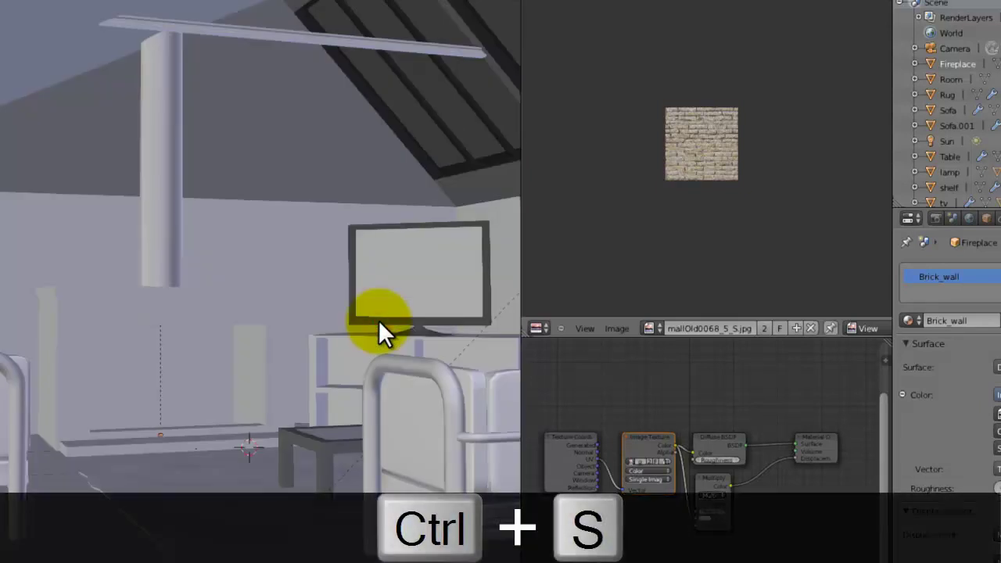